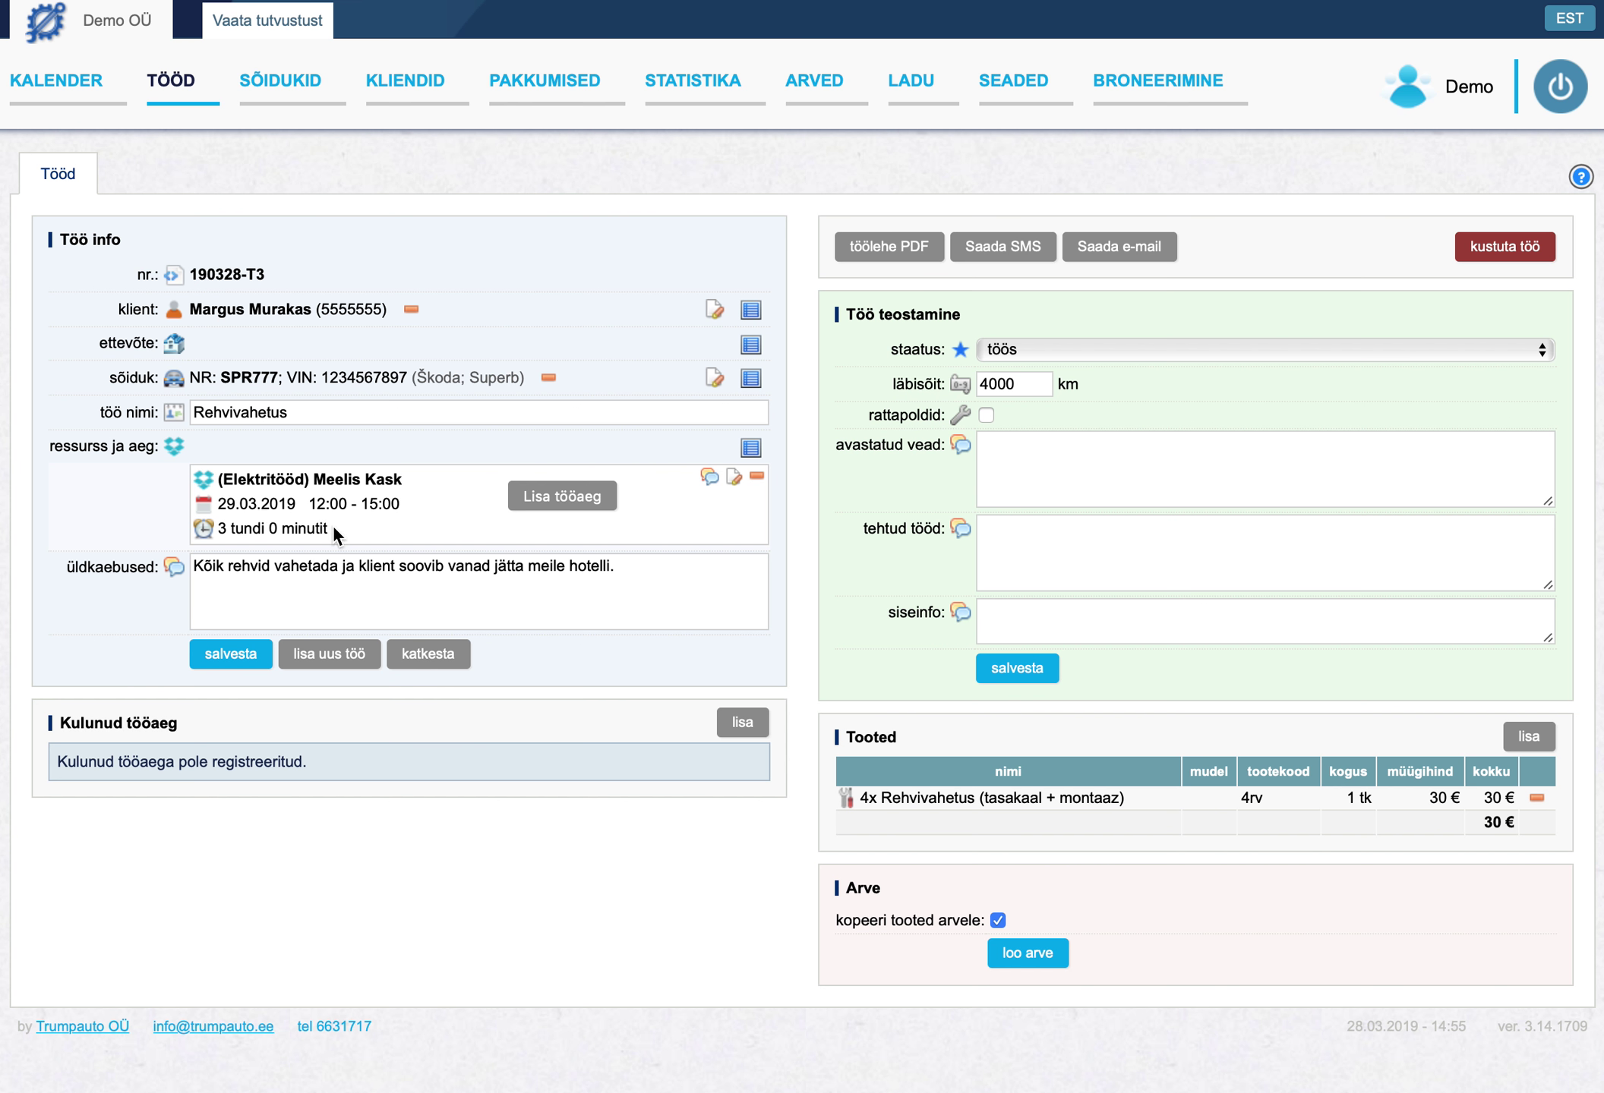
- In the calendar, reschedule Friday's 12:00–15:00 Rehvivahetus job to 16:00–18:00 in that day's second employee column
left_click(95, 87)
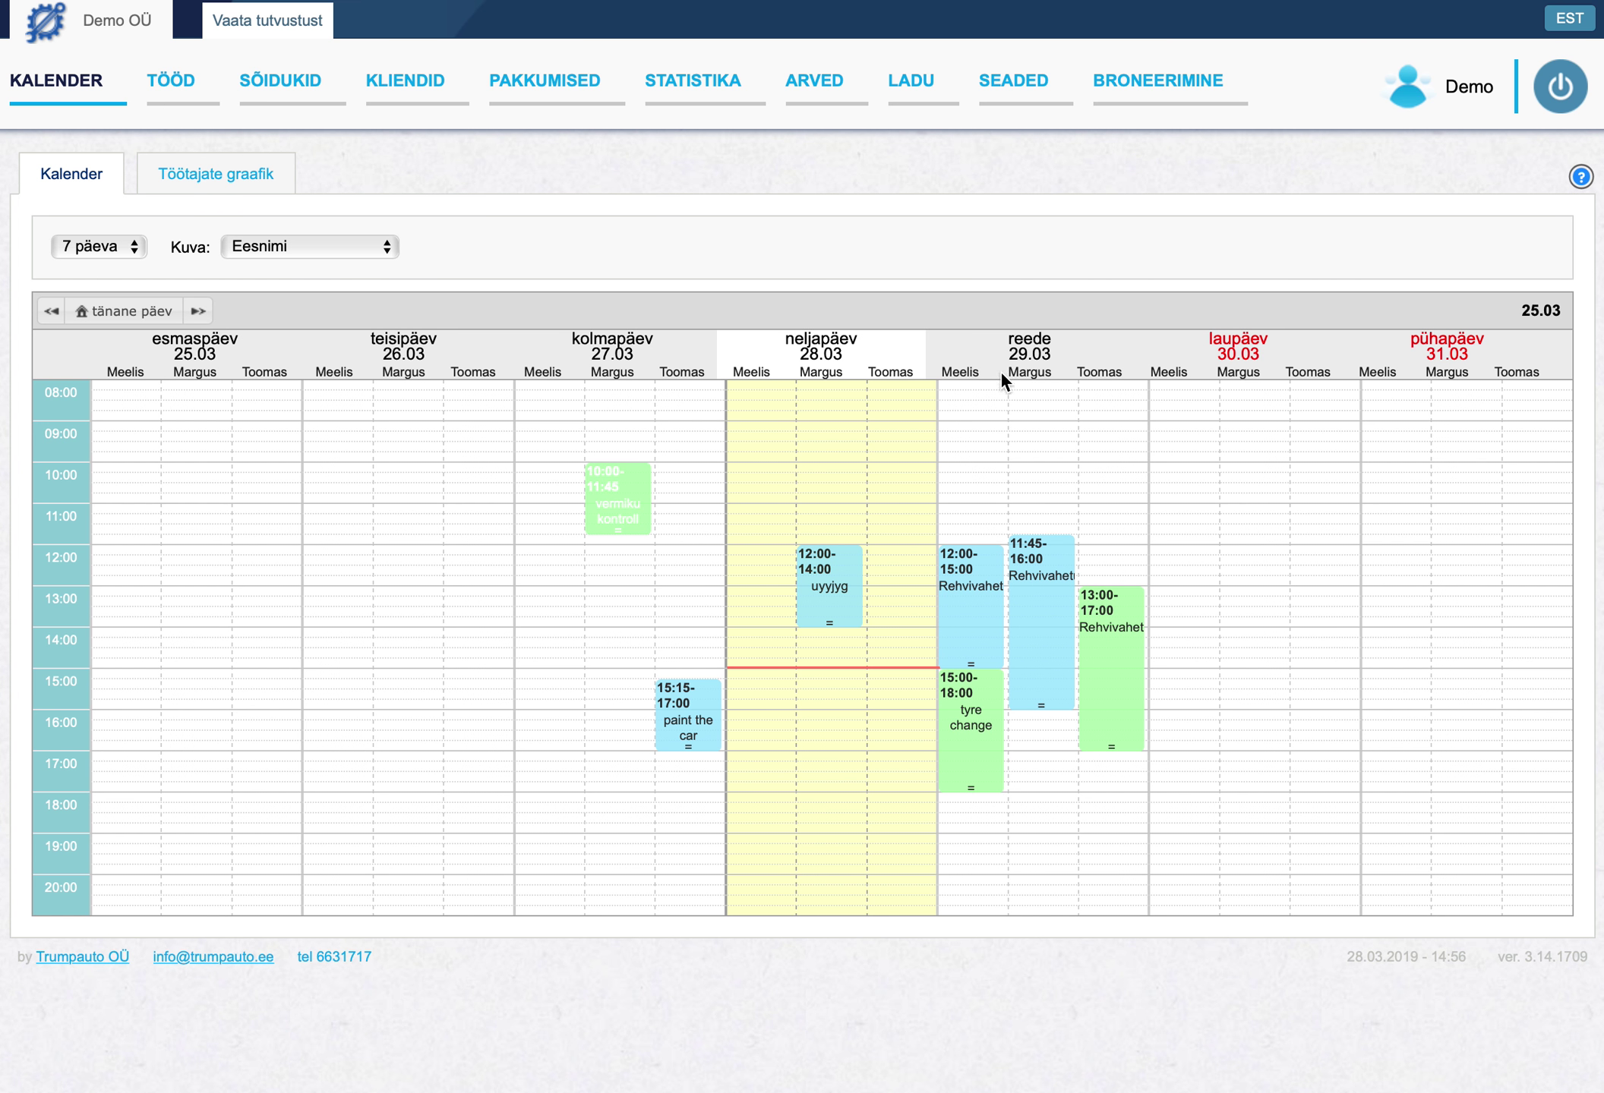
mouse_move(959, 562)
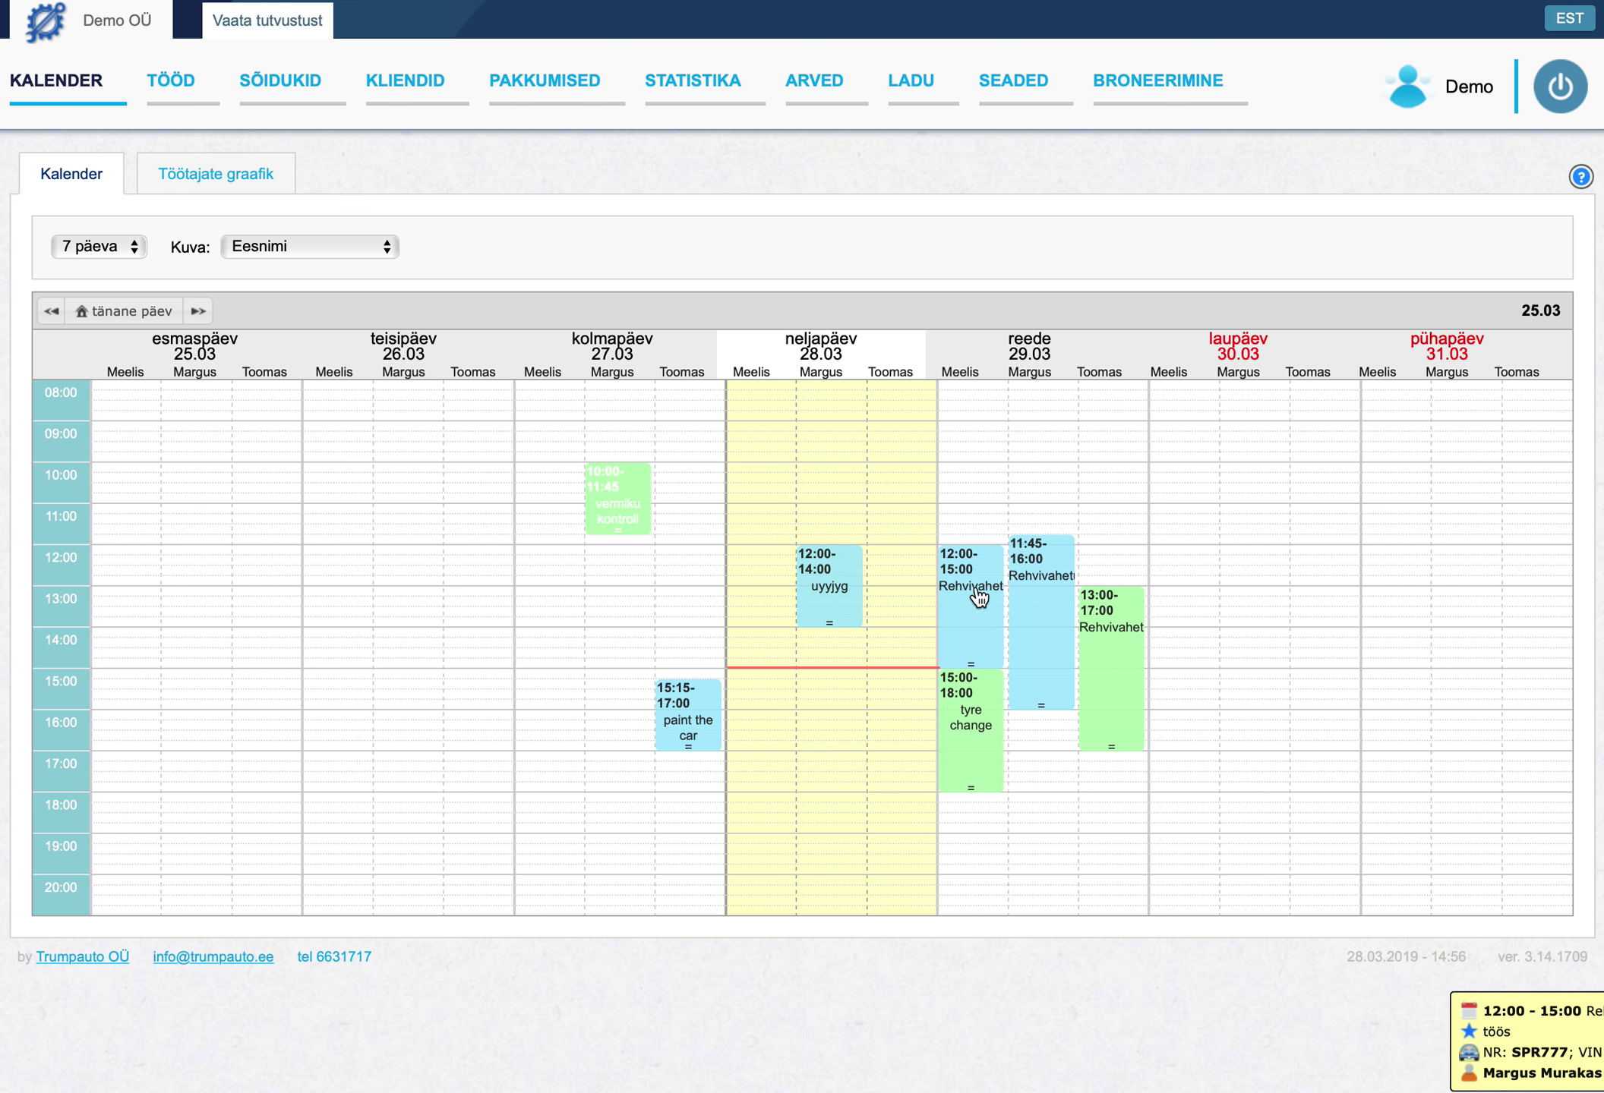
left_click_drag(968, 555, 1016, 725)
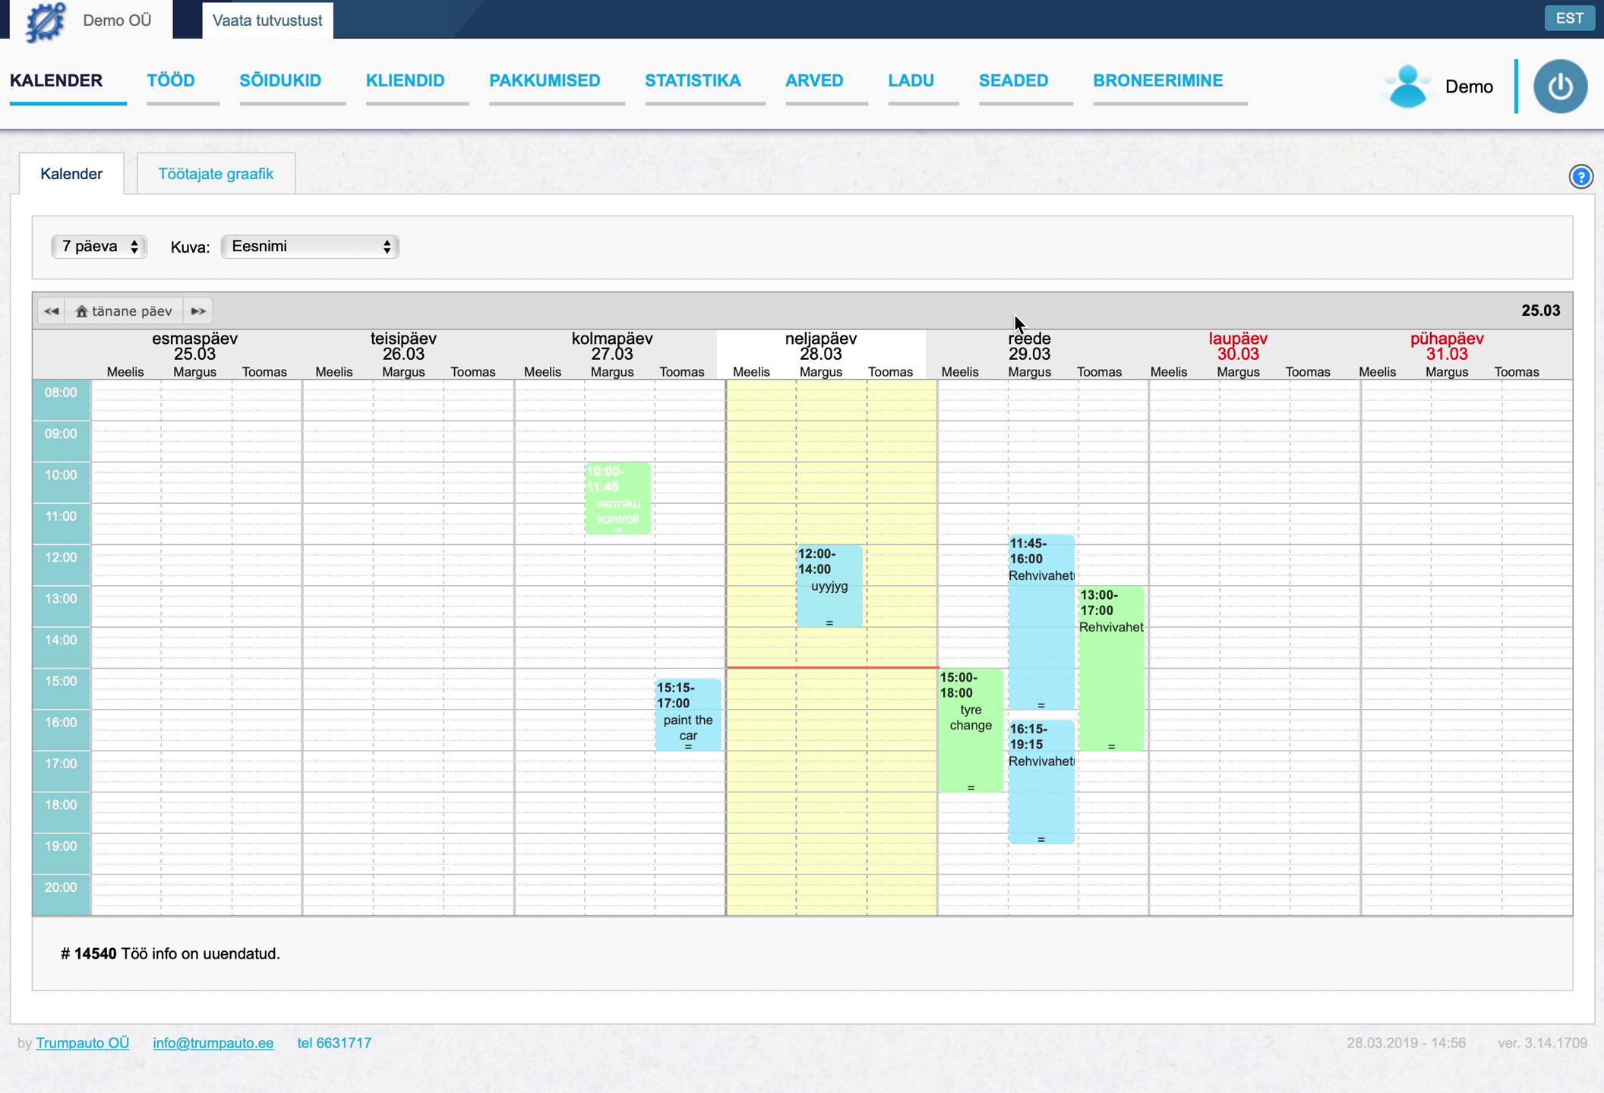
mouse_move(1034, 735)
left_click_drag(1042, 742, 1036, 729)
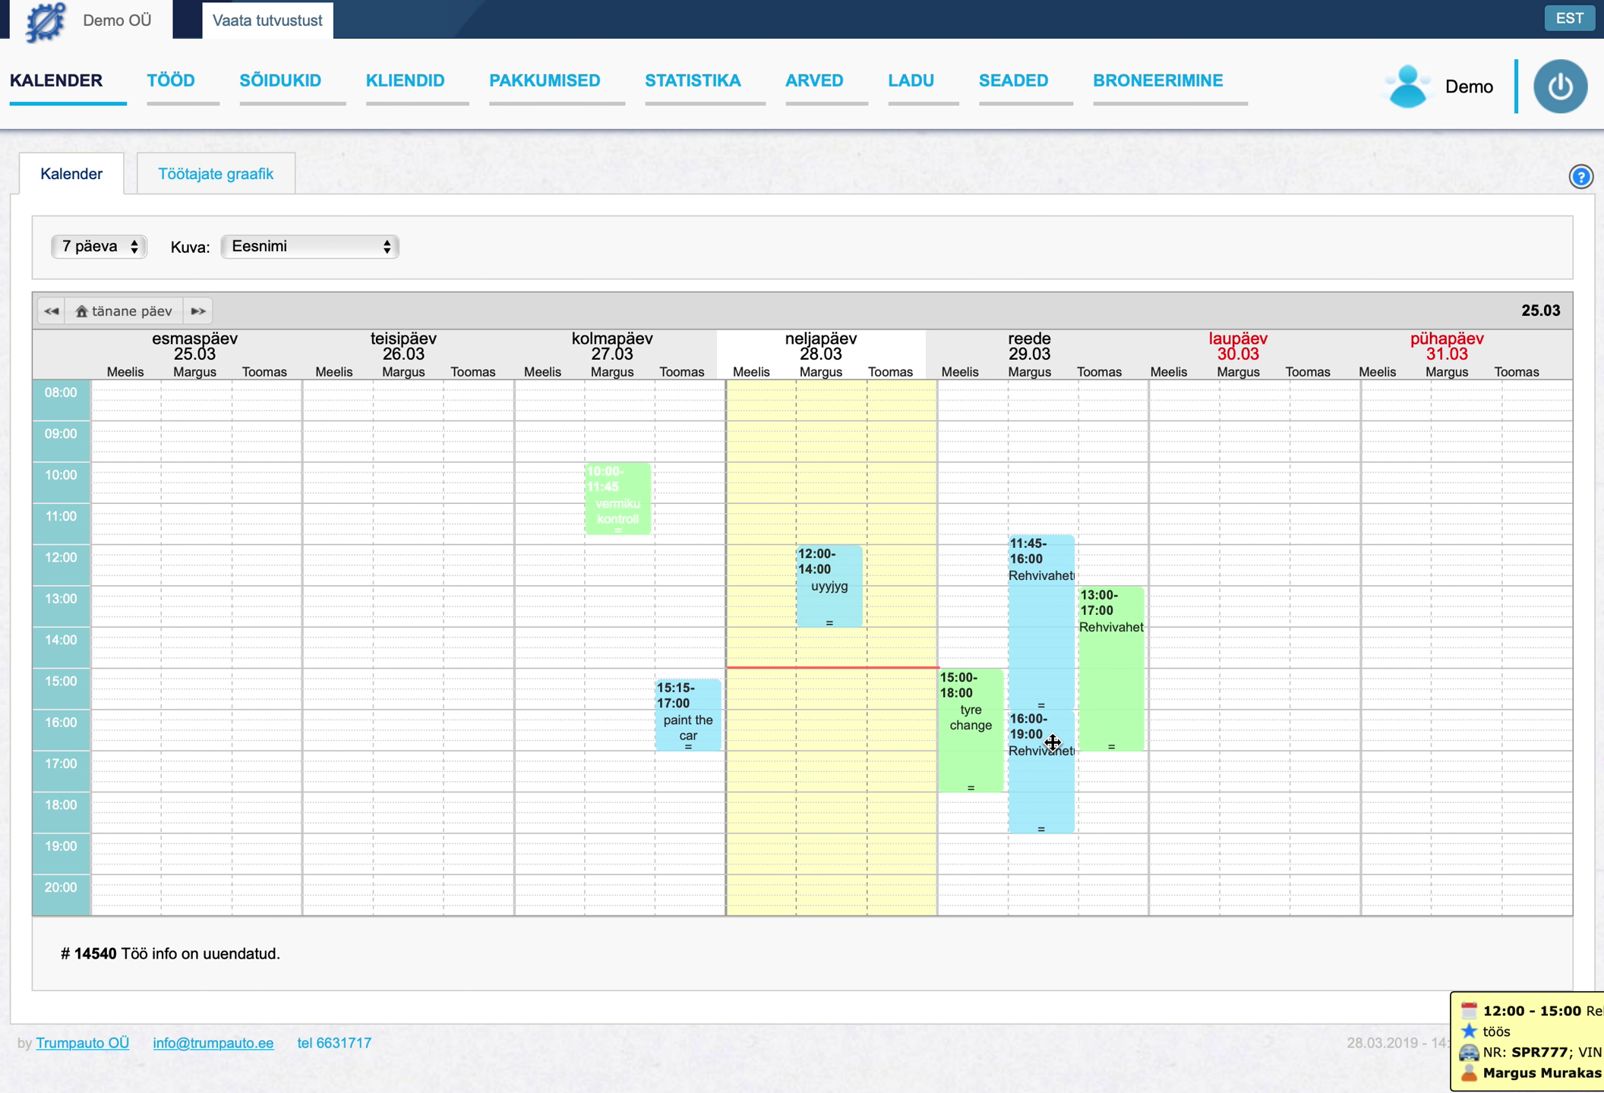
mouse_move(1046, 820)
left_click_drag(1043, 832, 1038, 790)
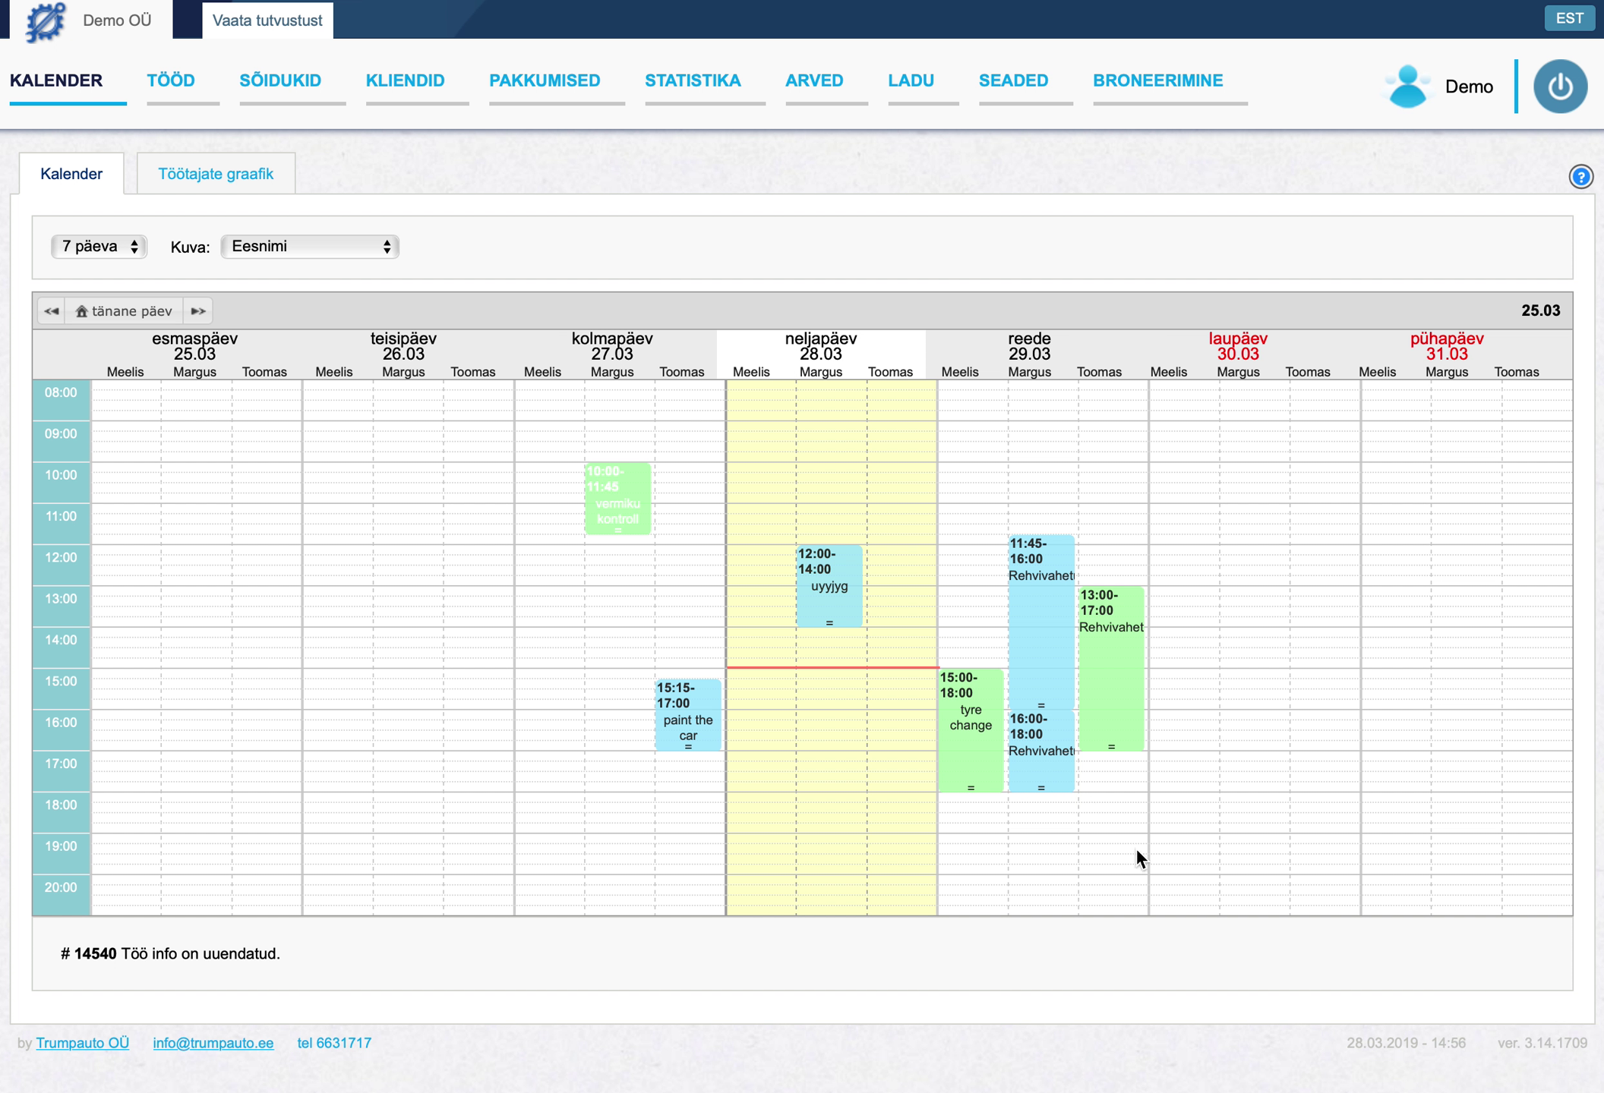
- Shorten Friday's 11:45 job to end at 15:00 and move the 13:00–17:00 job to Saturday's first employee column
left_click_drag(1042, 704, 1039, 661)
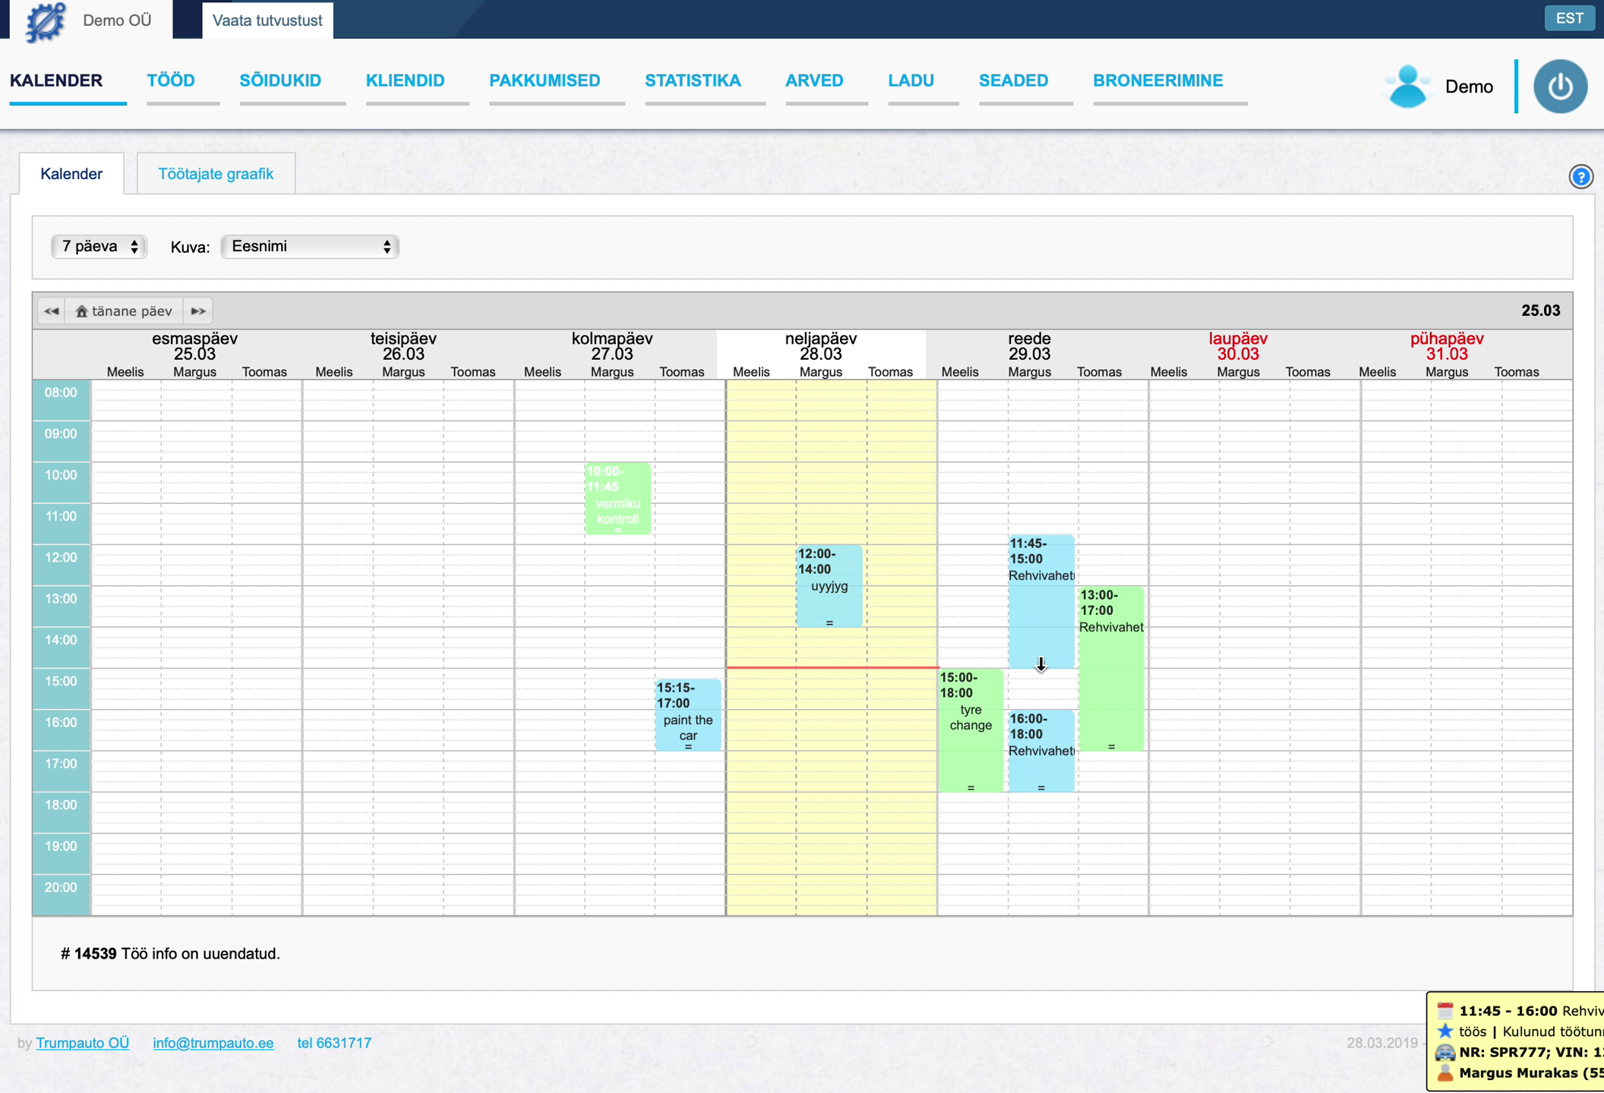
left_click_drag(1120, 597, 1193, 598)
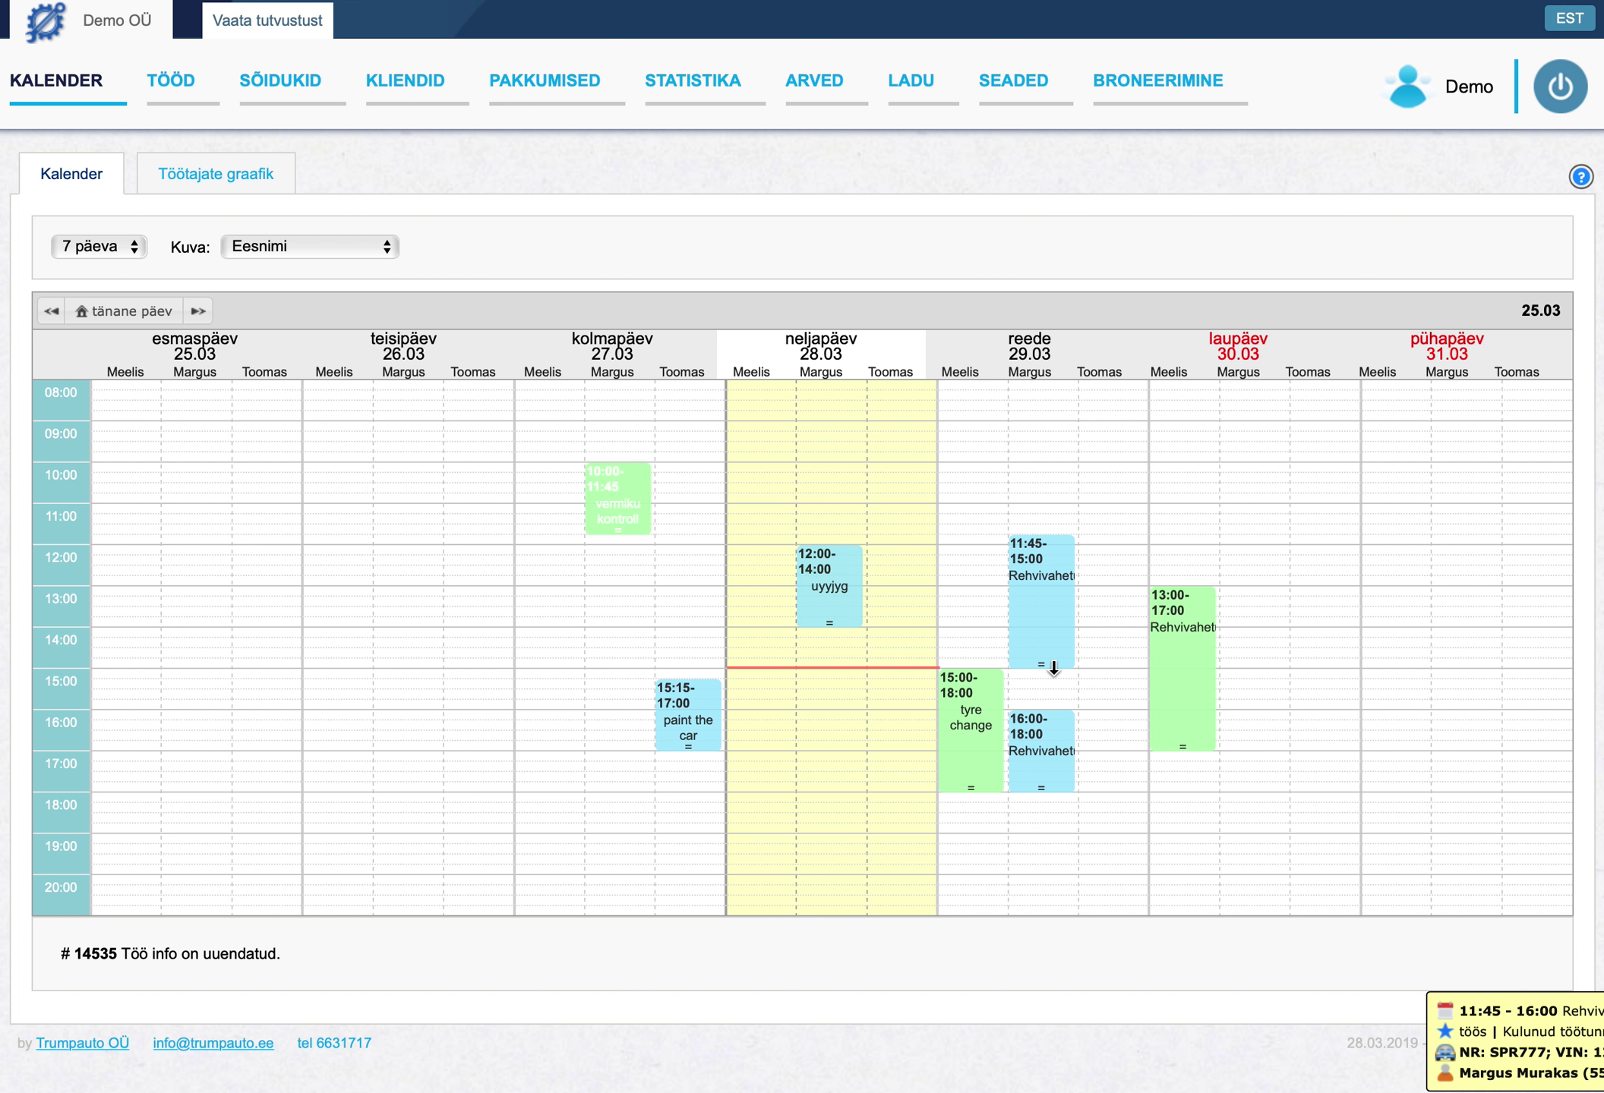
- View the details of Friday's 11:45–15:00 job and the list of all jobs
left_click(1028, 560)
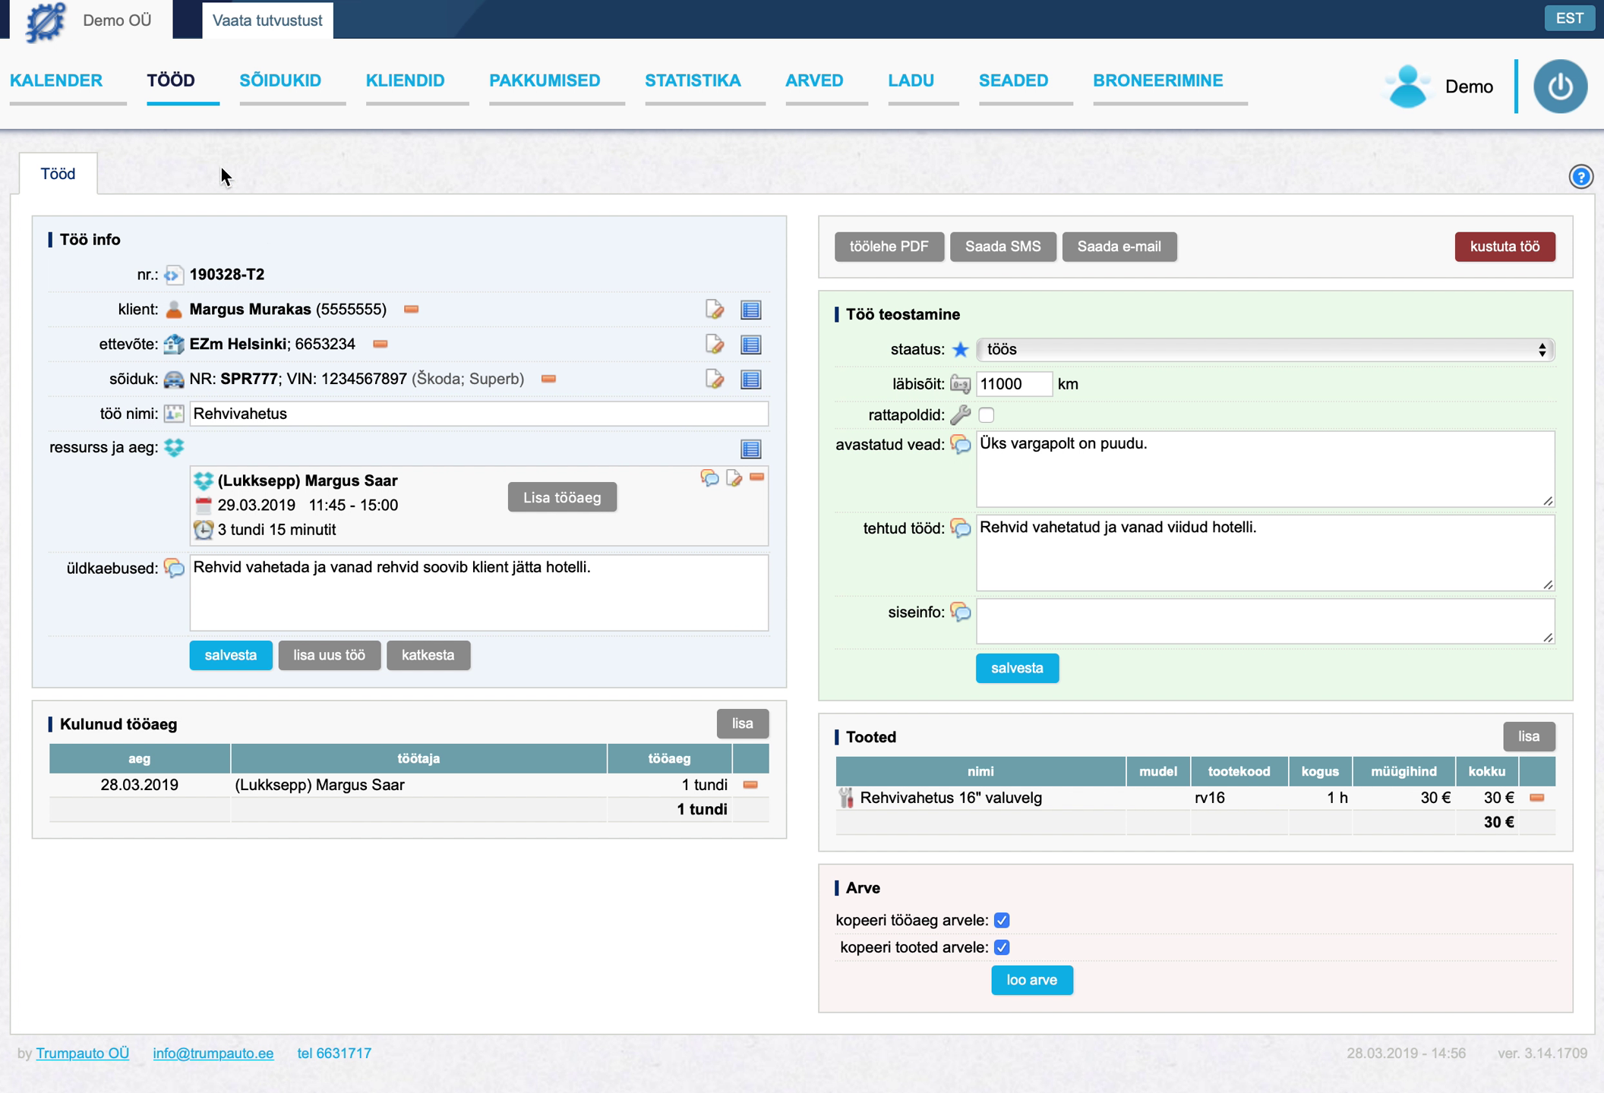
left_click(170, 85)
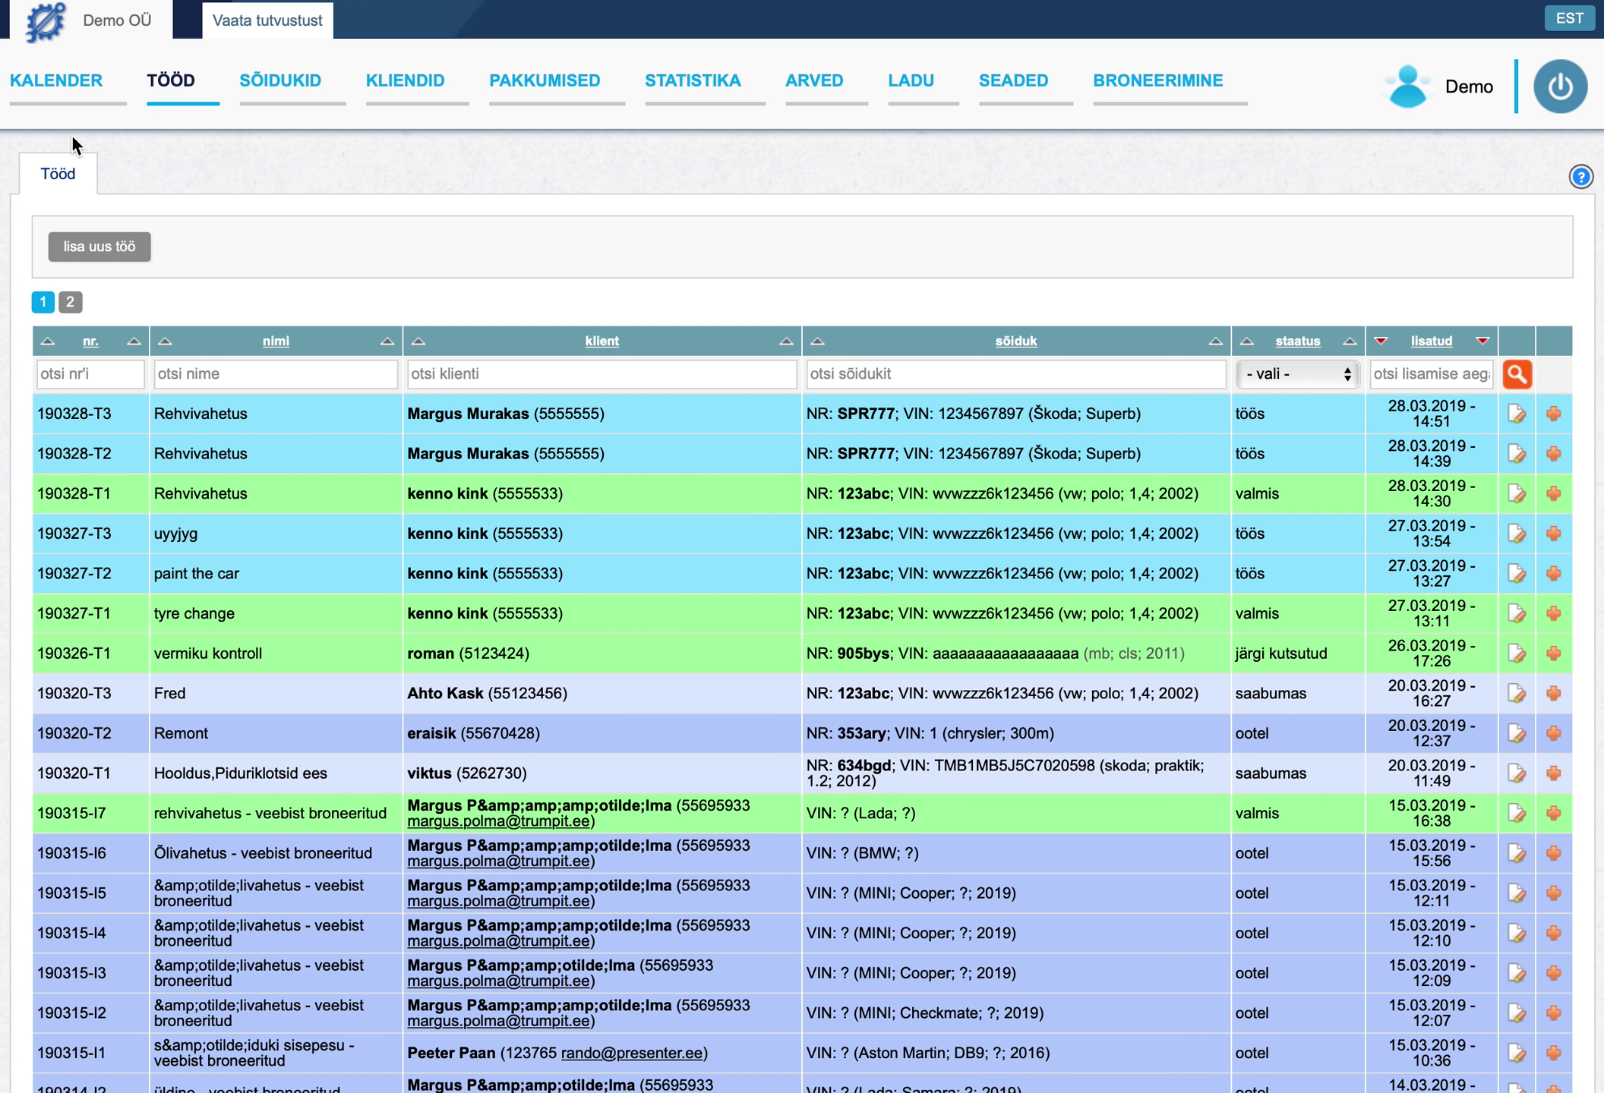
- Start a new job from the calendar in the first employee's column on Friday 29.03, from 12:00 to 15:00
left_click(66, 81)
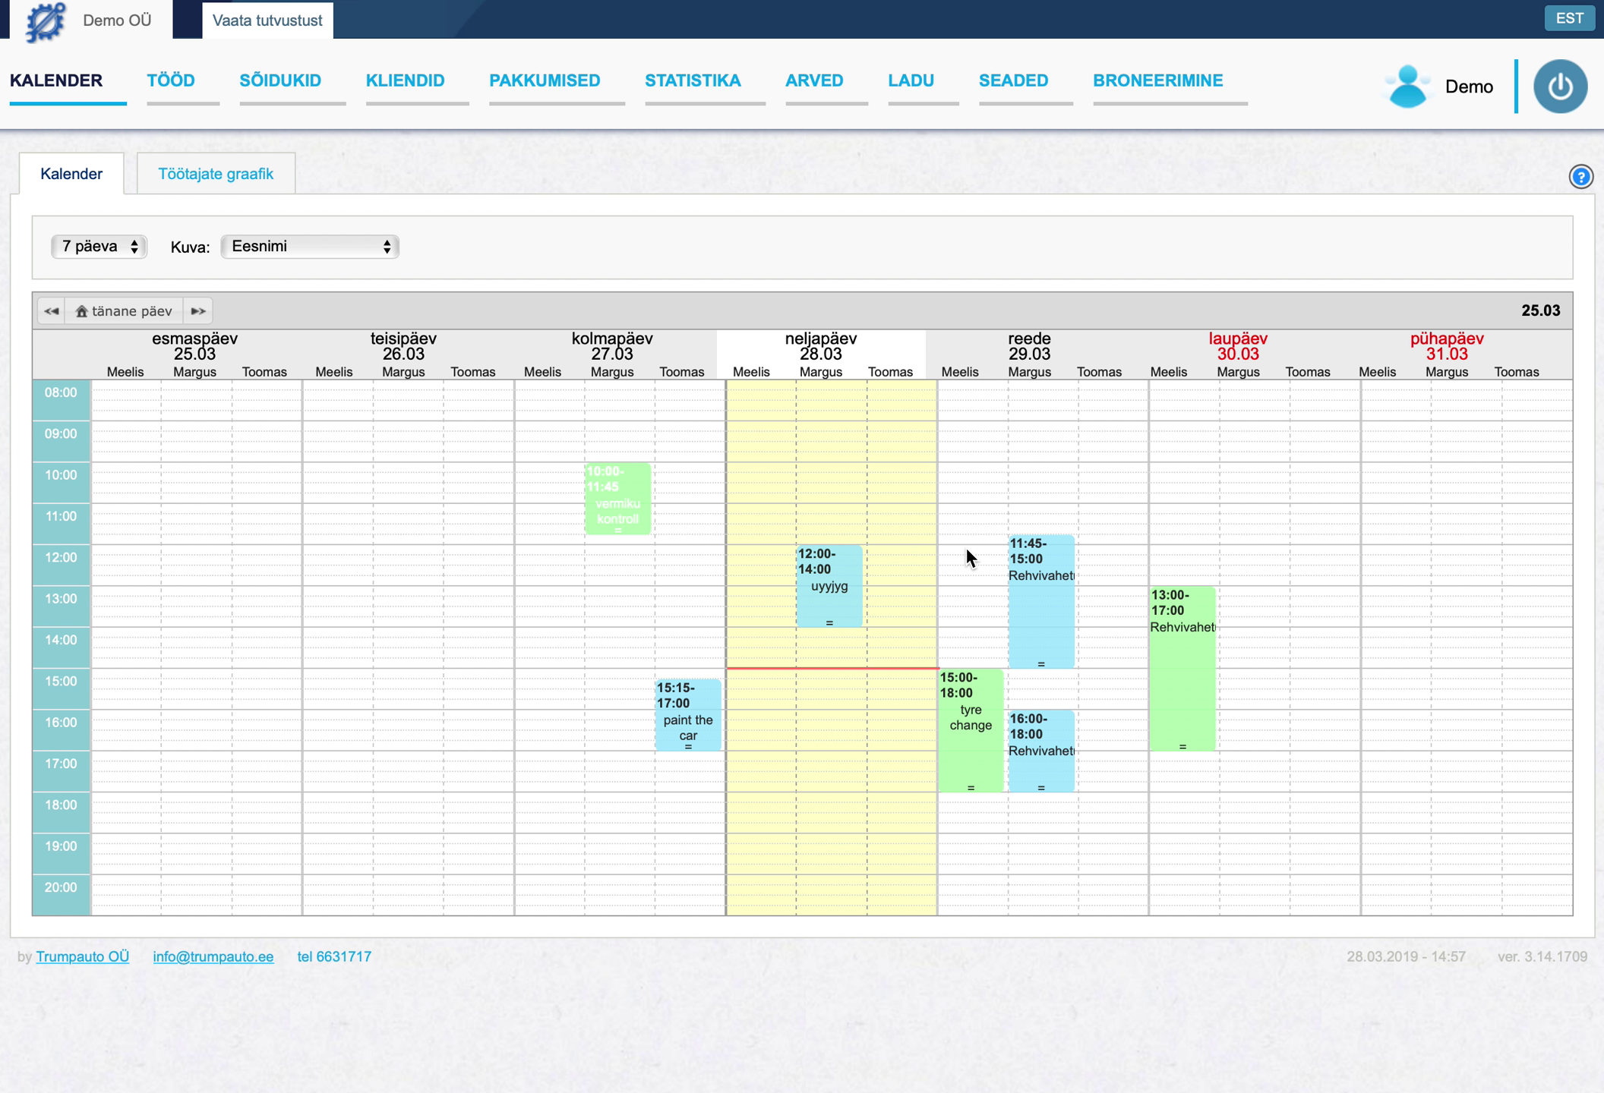
left_click_drag(966, 549, 972, 660)
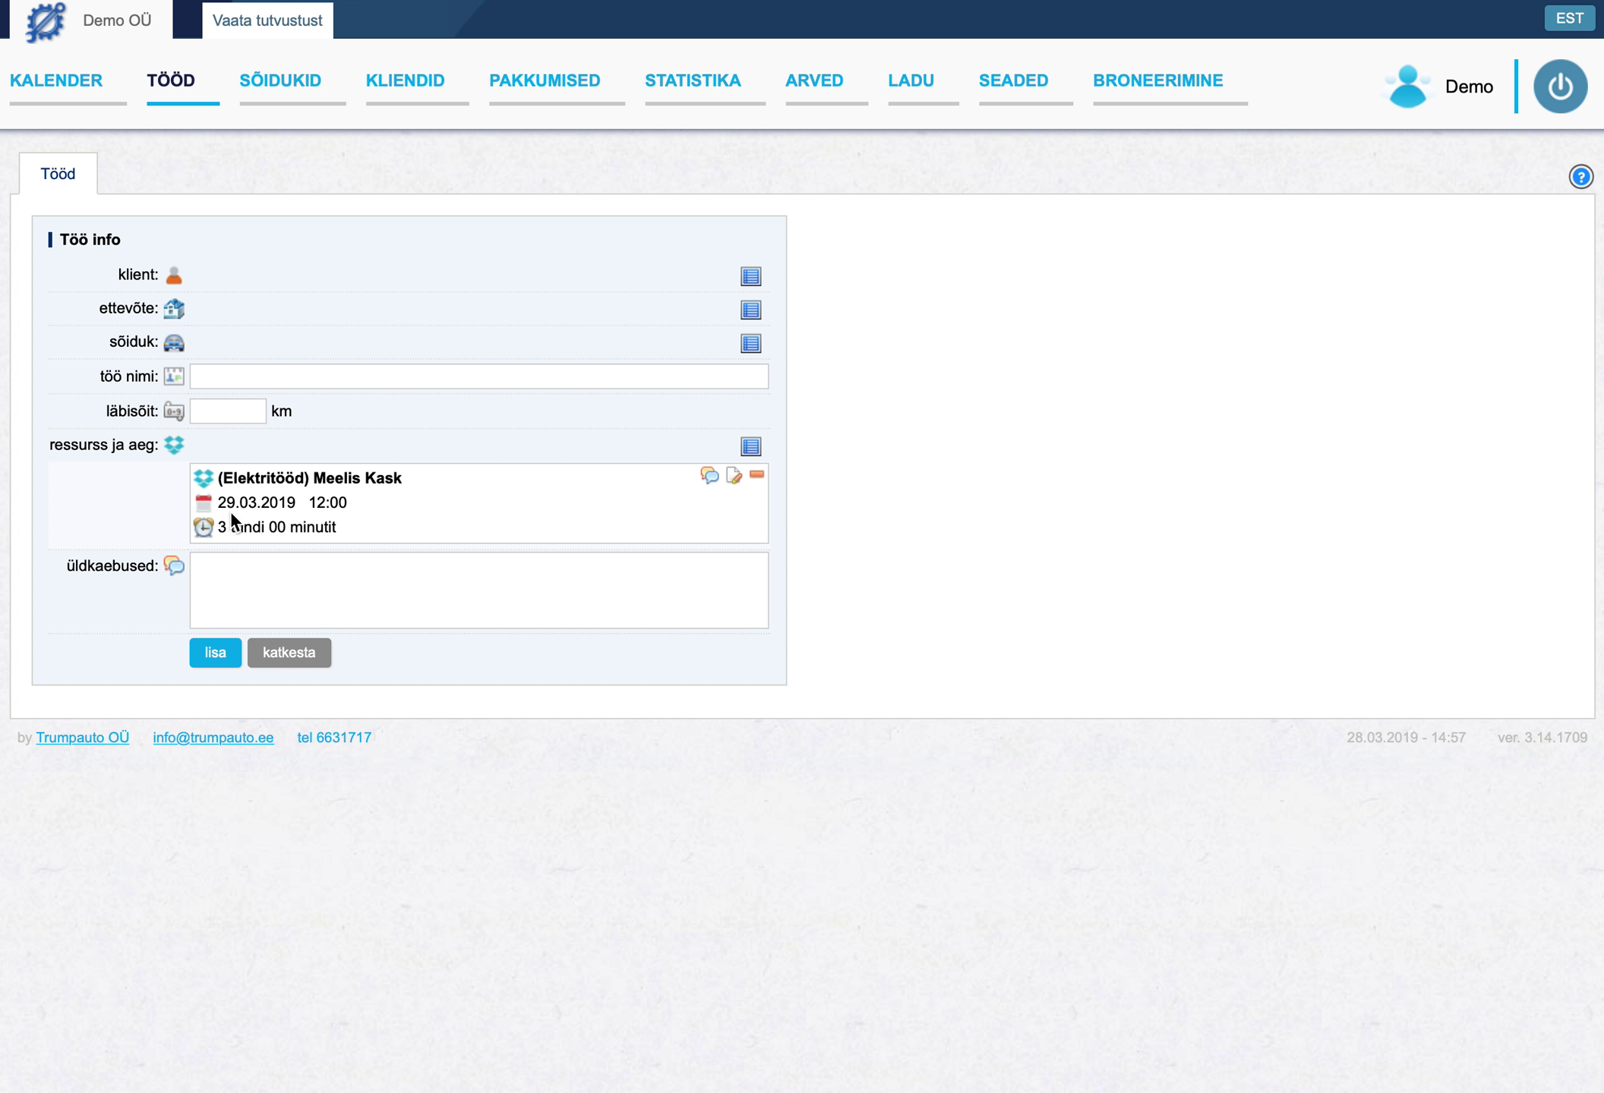
- Assign an existing client to the job by searching for the client's name, and check the vehicles available for selection
left_click(752, 275)
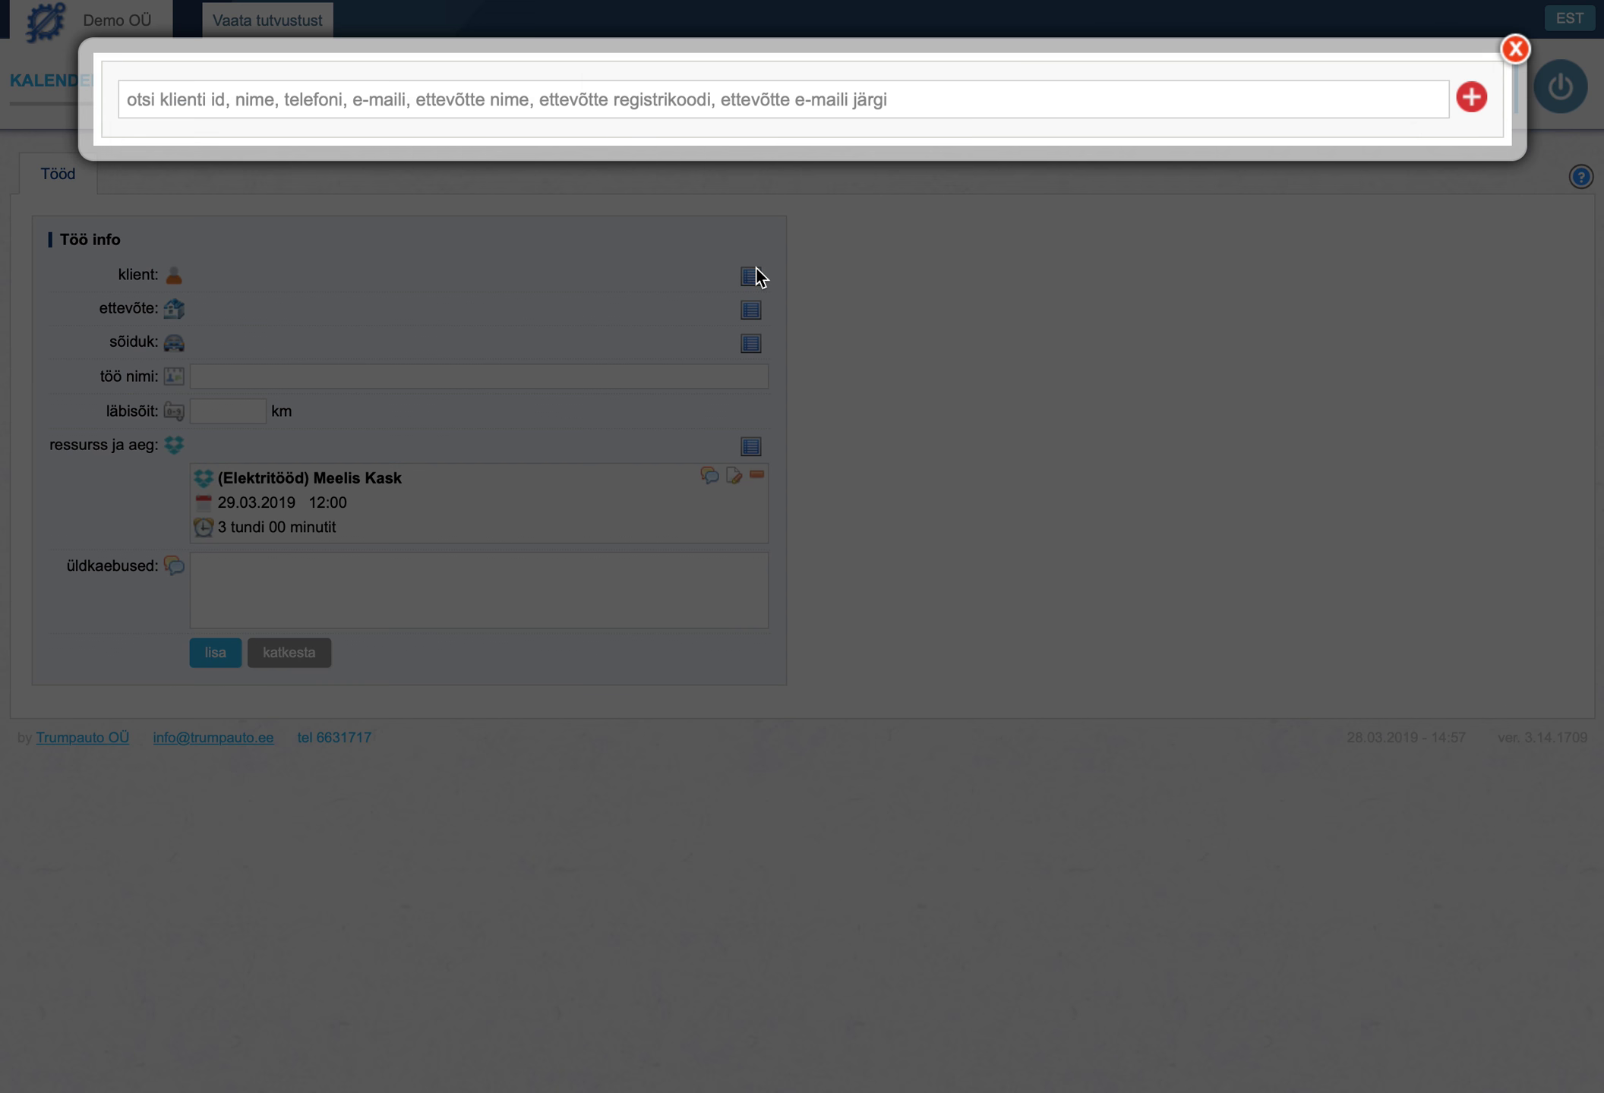
type("ken")
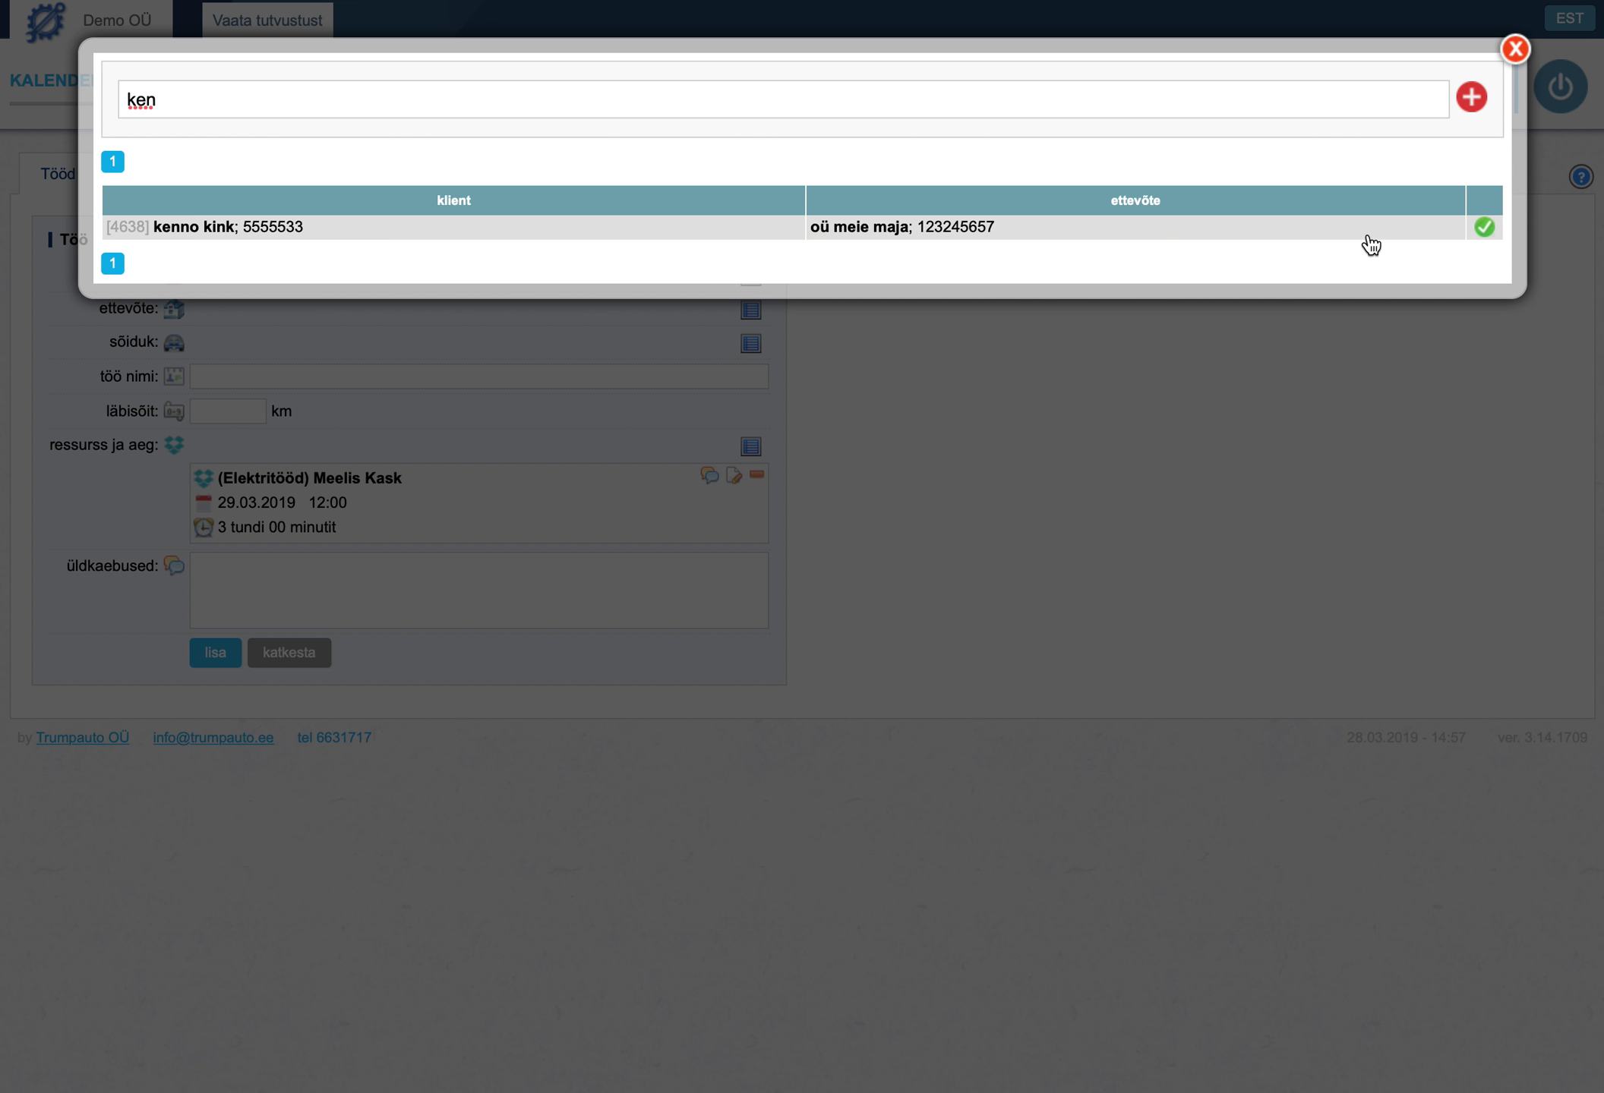
left_click(1485, 228)
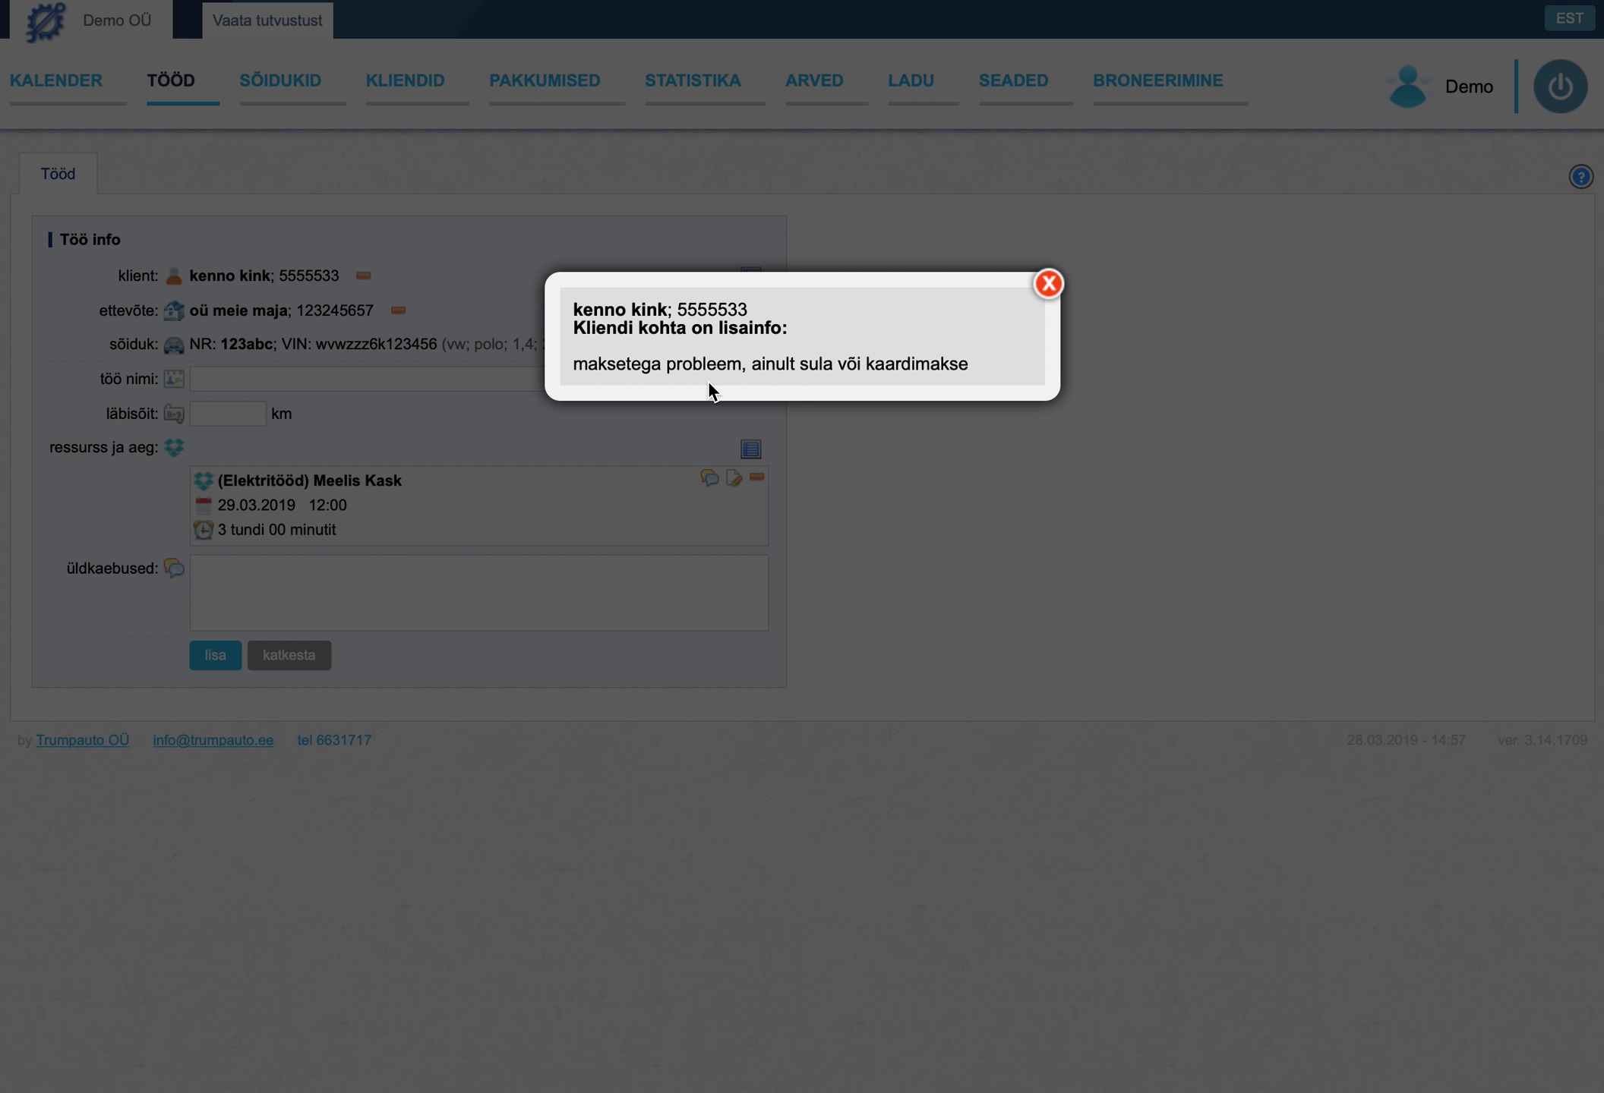
left_click(1049, 284)
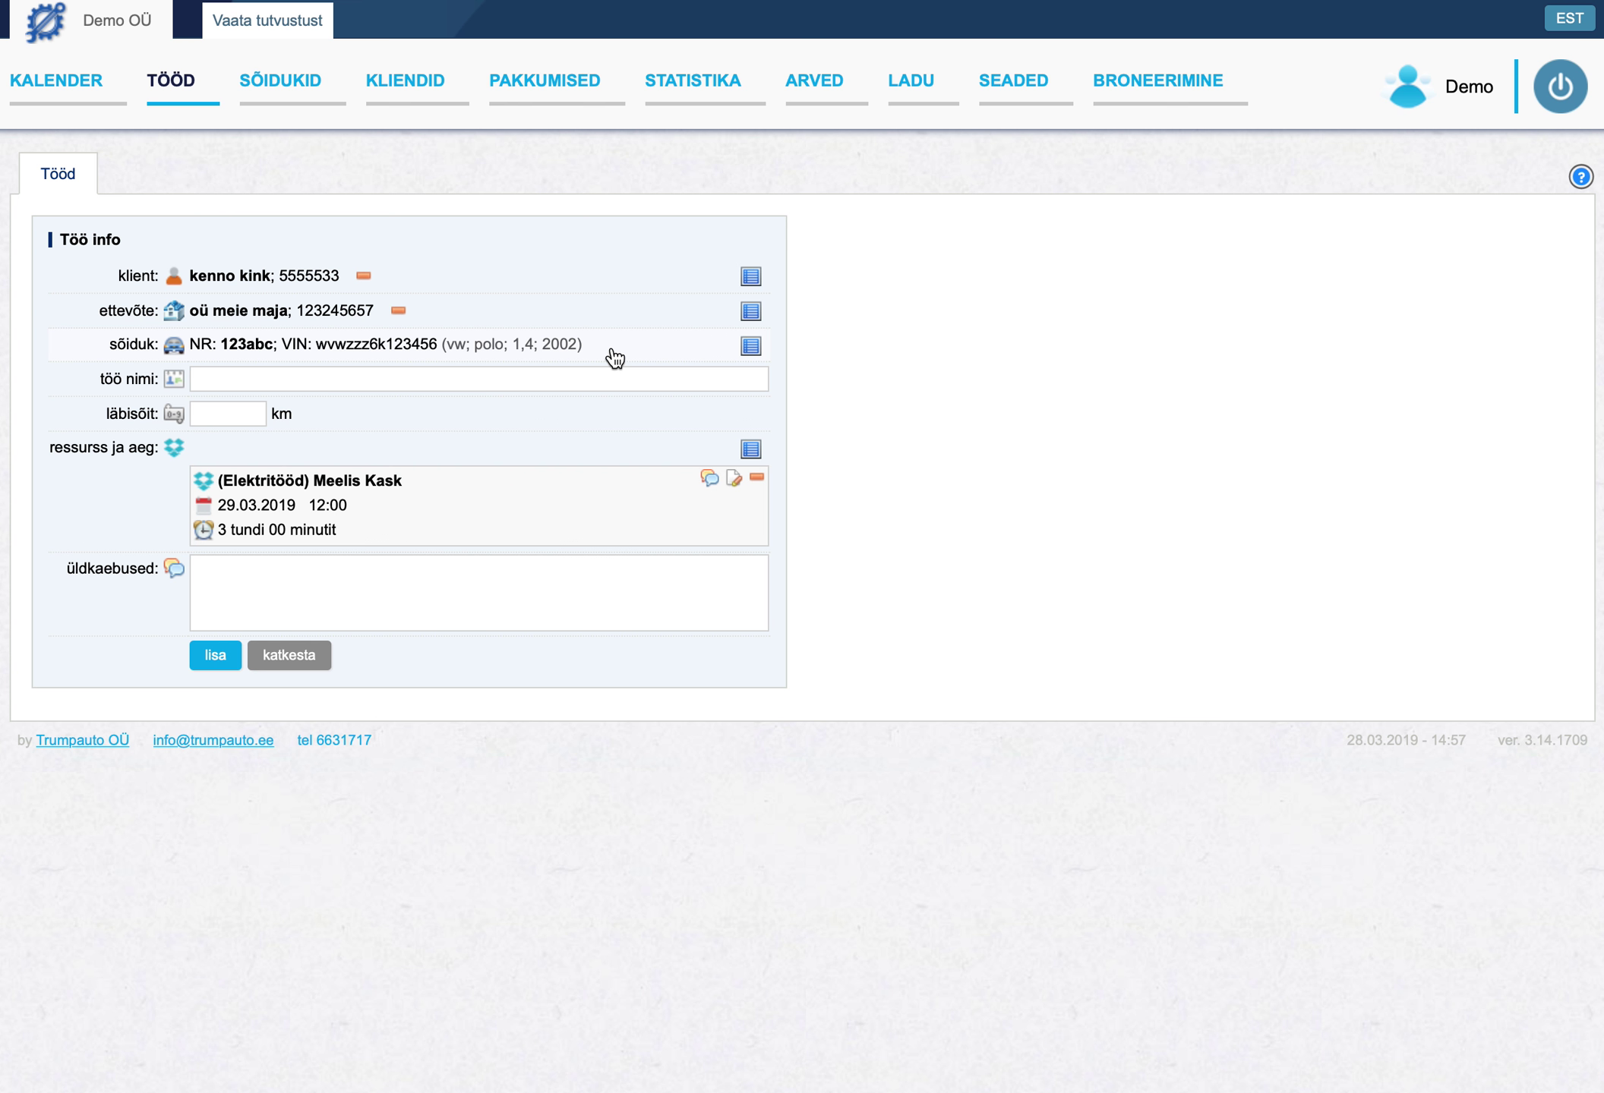
left_click(753, 349)
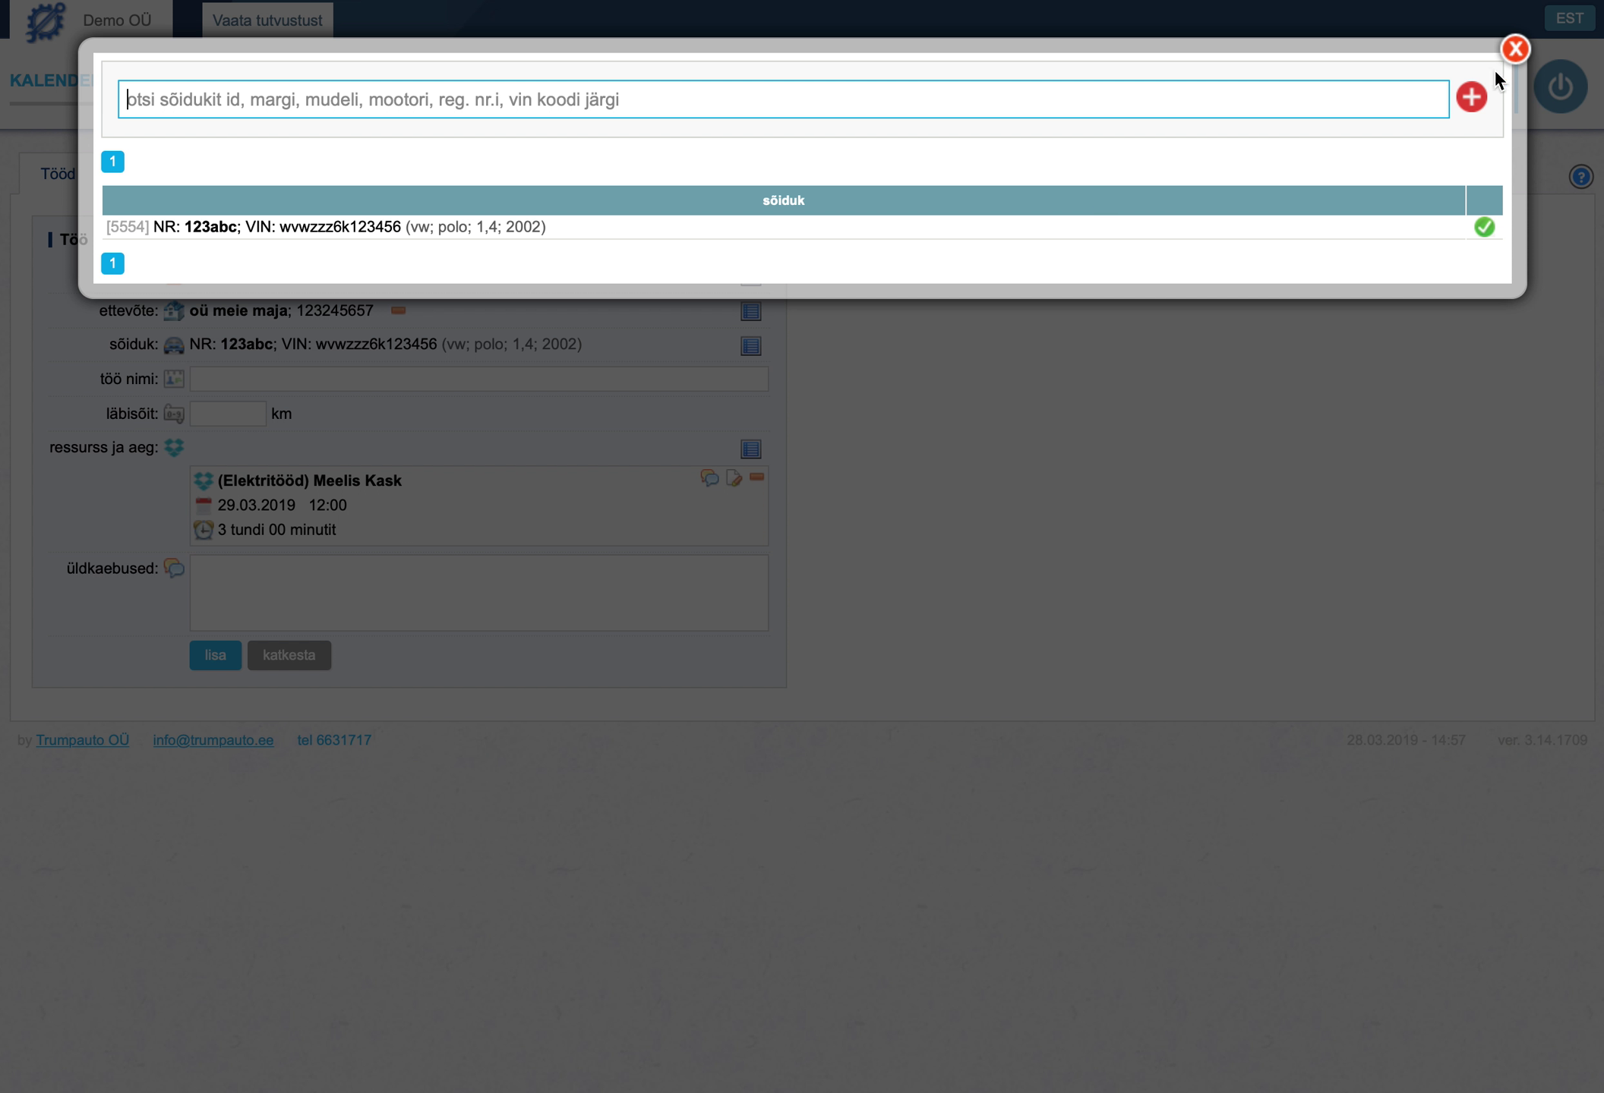
left_click(1517, 52)
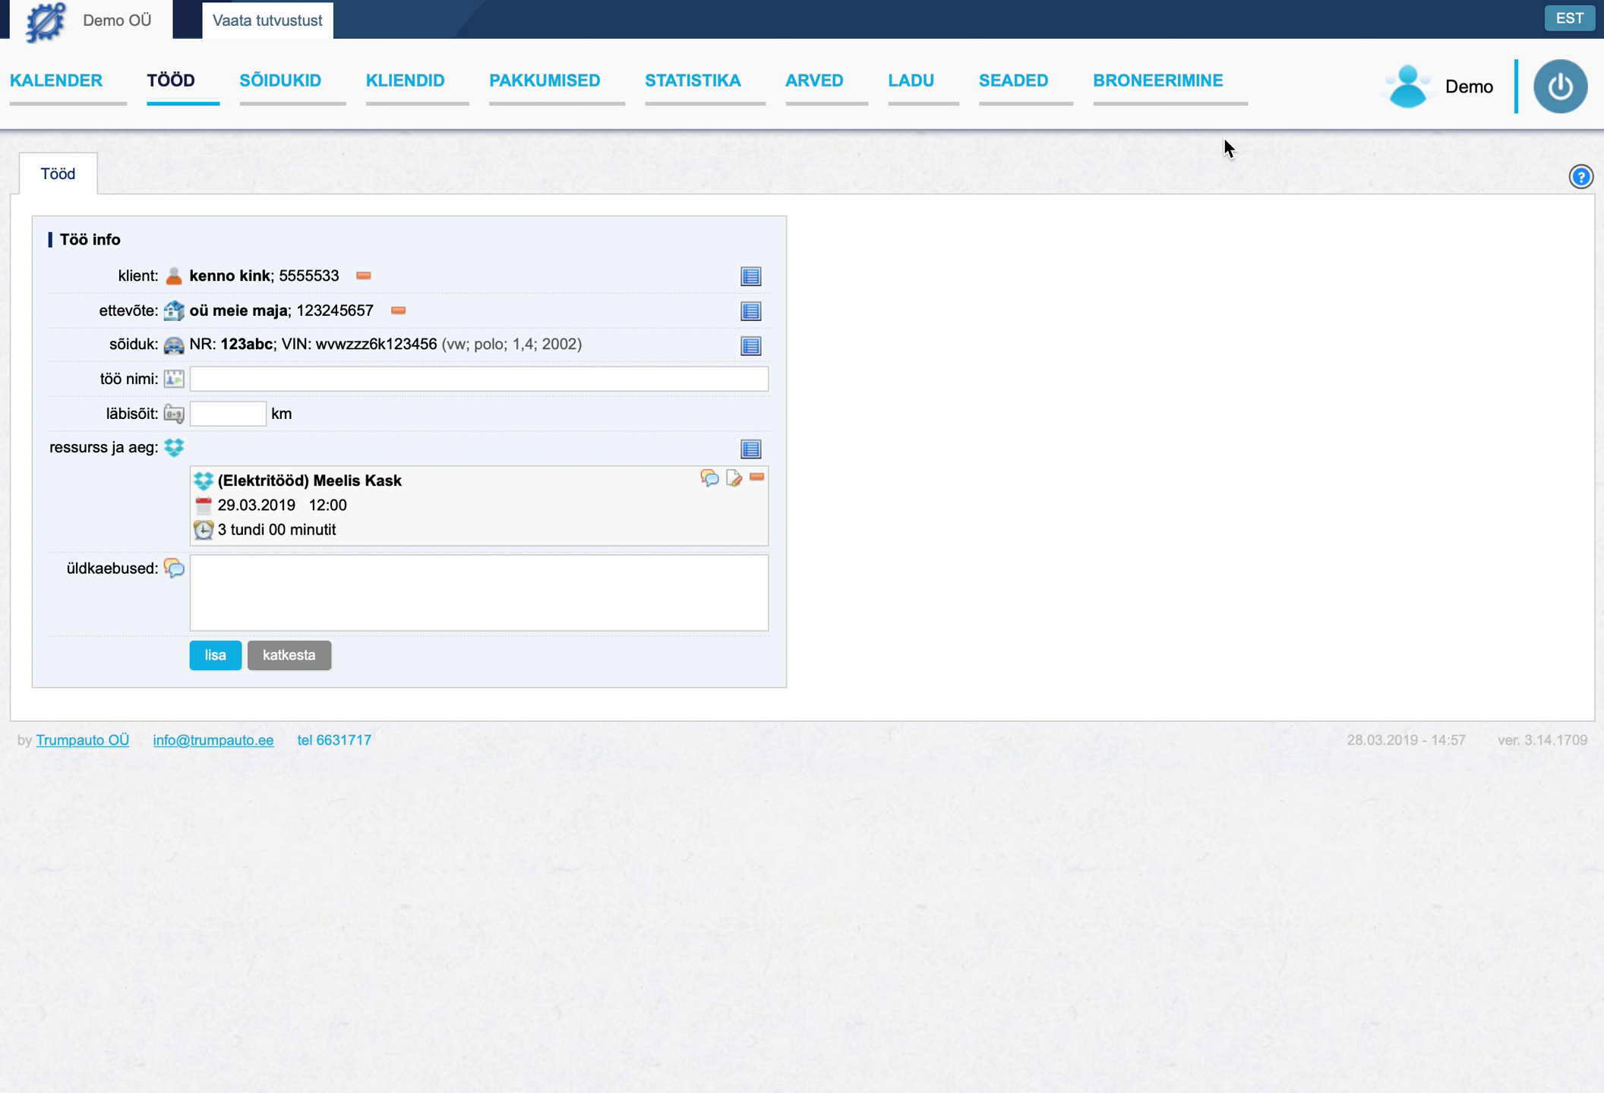
- Name the job Rehvivahetus and set its mileage to 1000 km
left_click(430, 380)
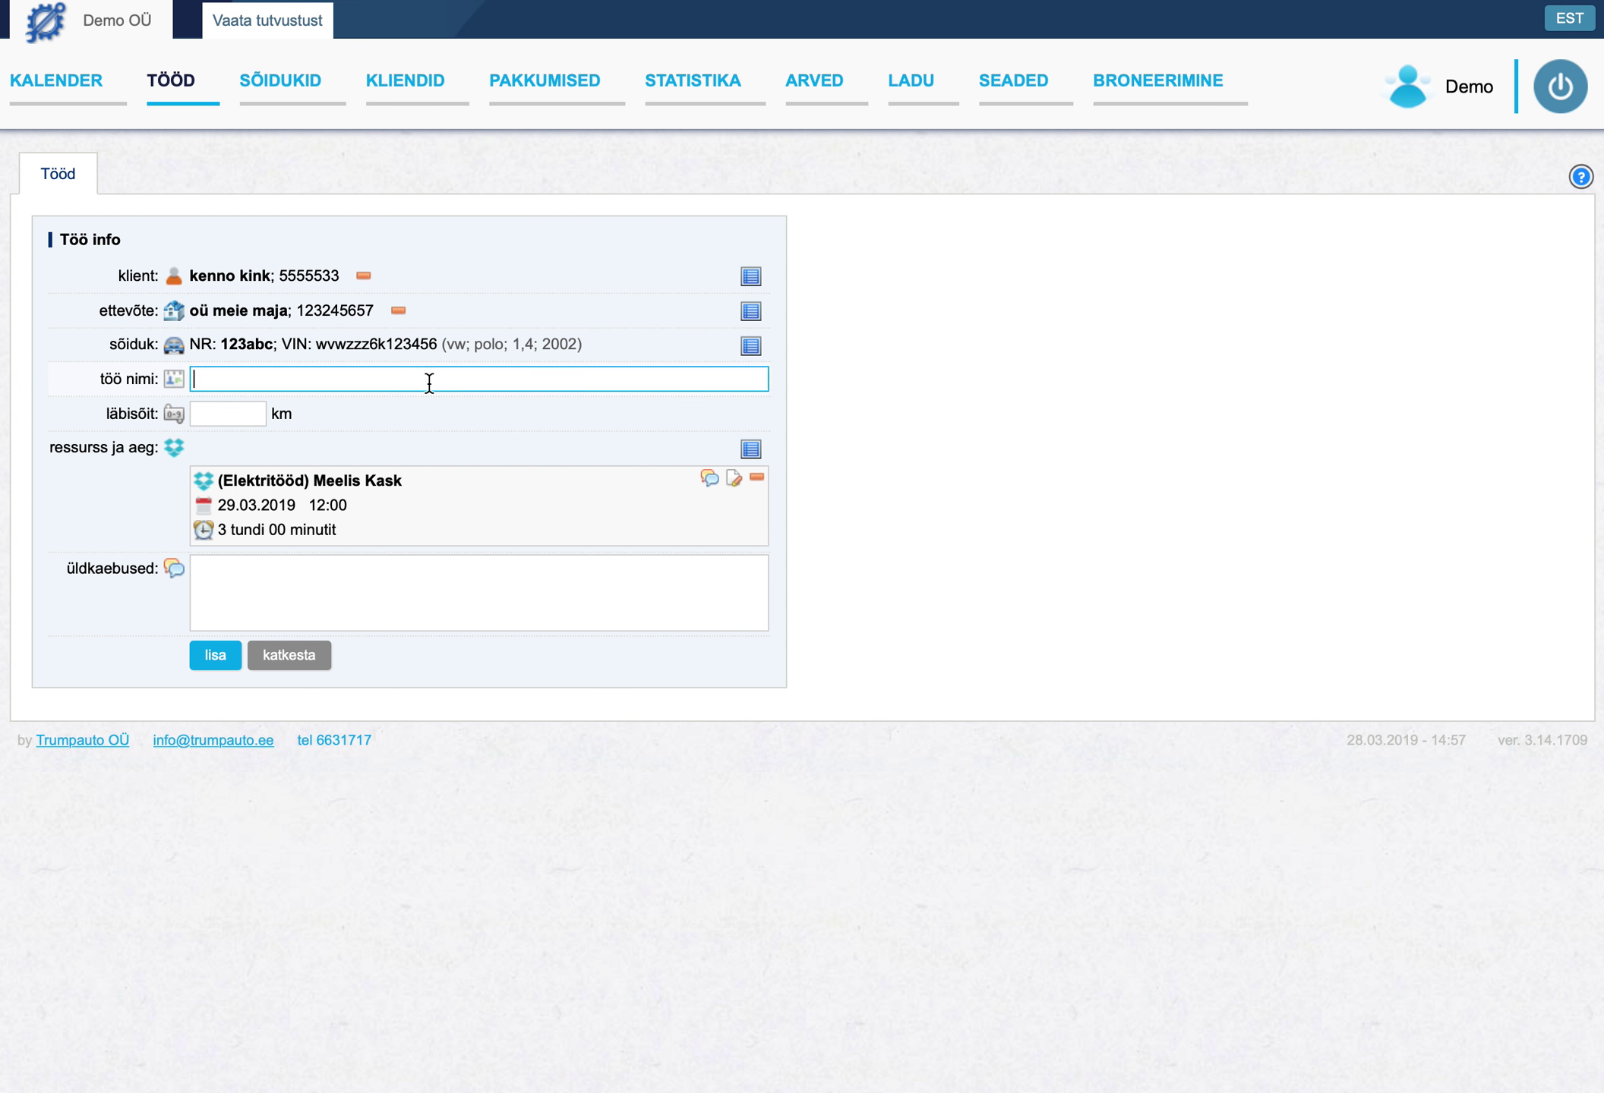
type("Rehvivahetus")
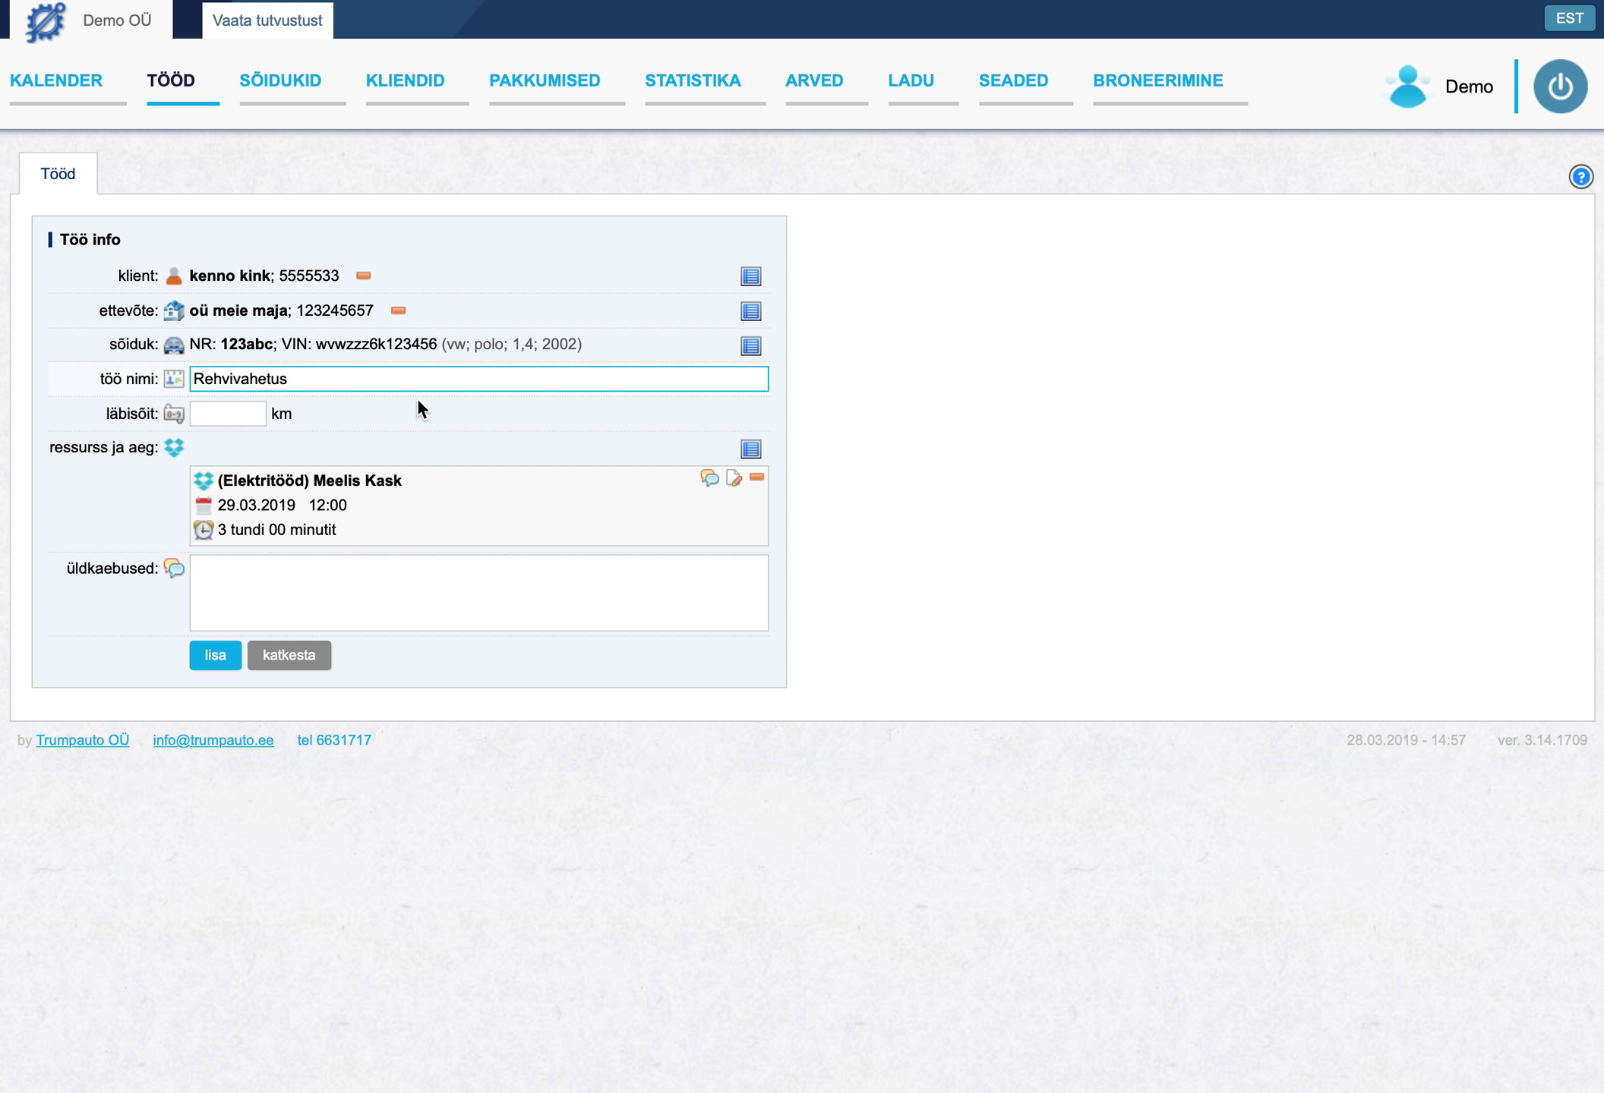
left_click(257, 411)
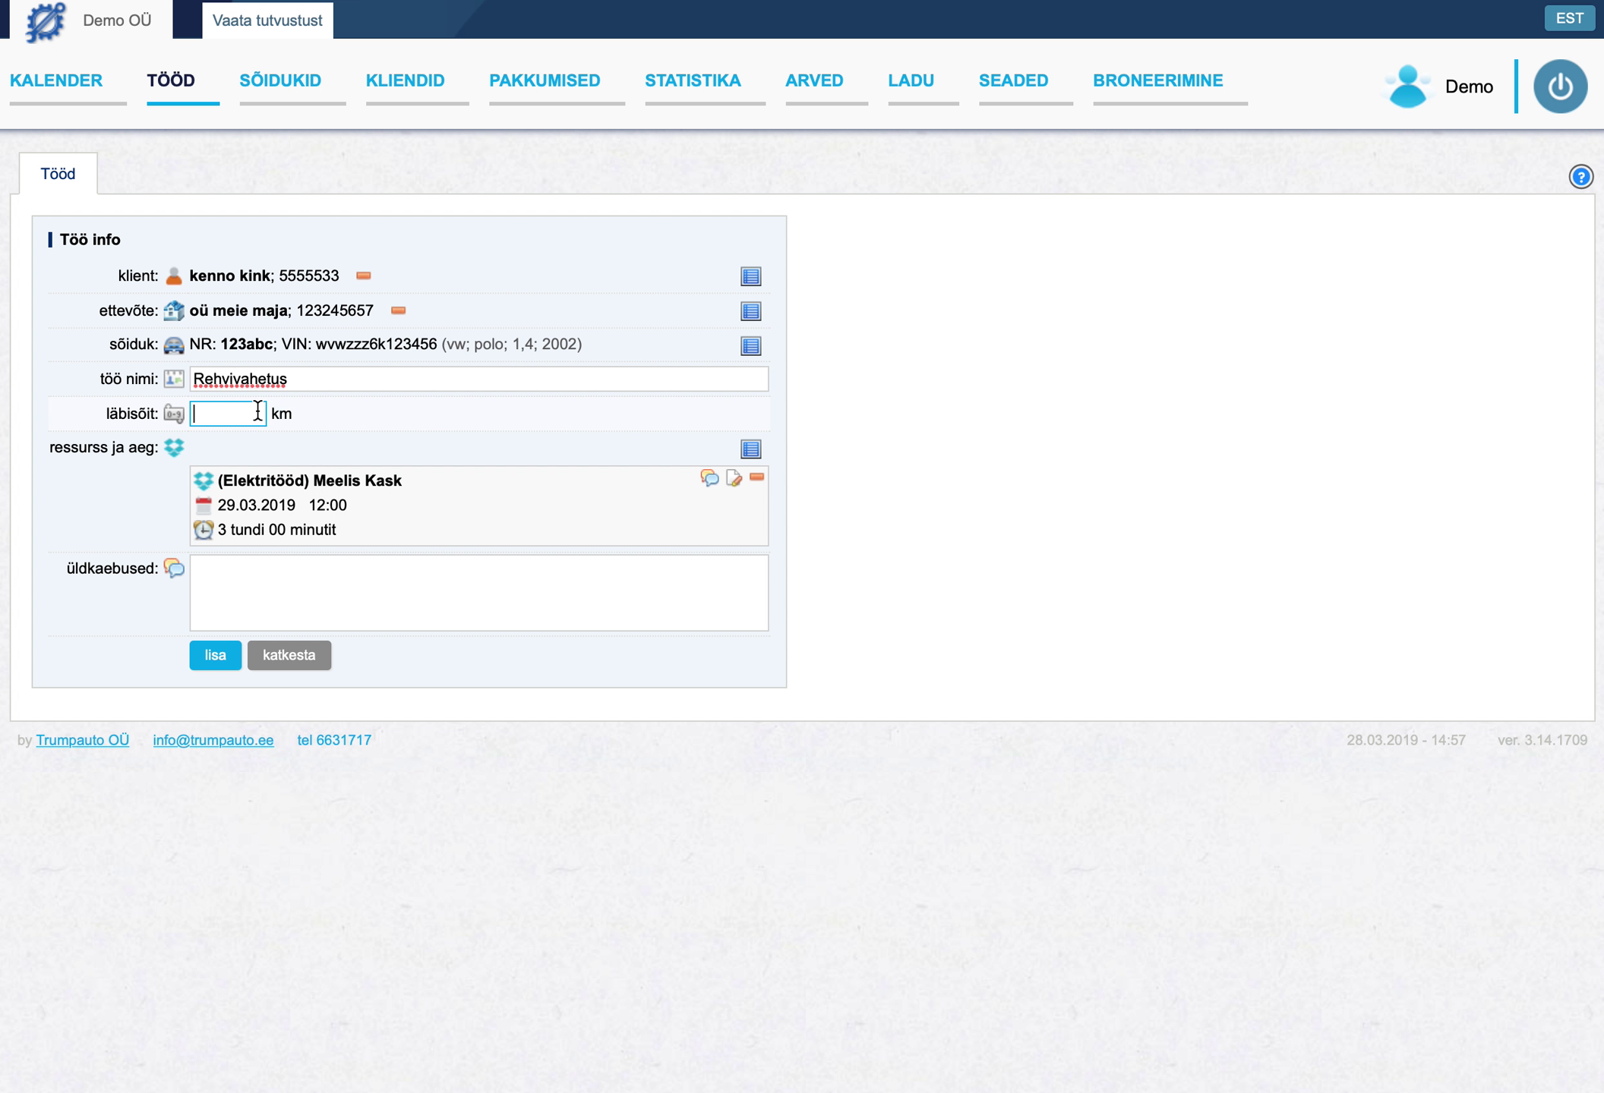
type("1000")
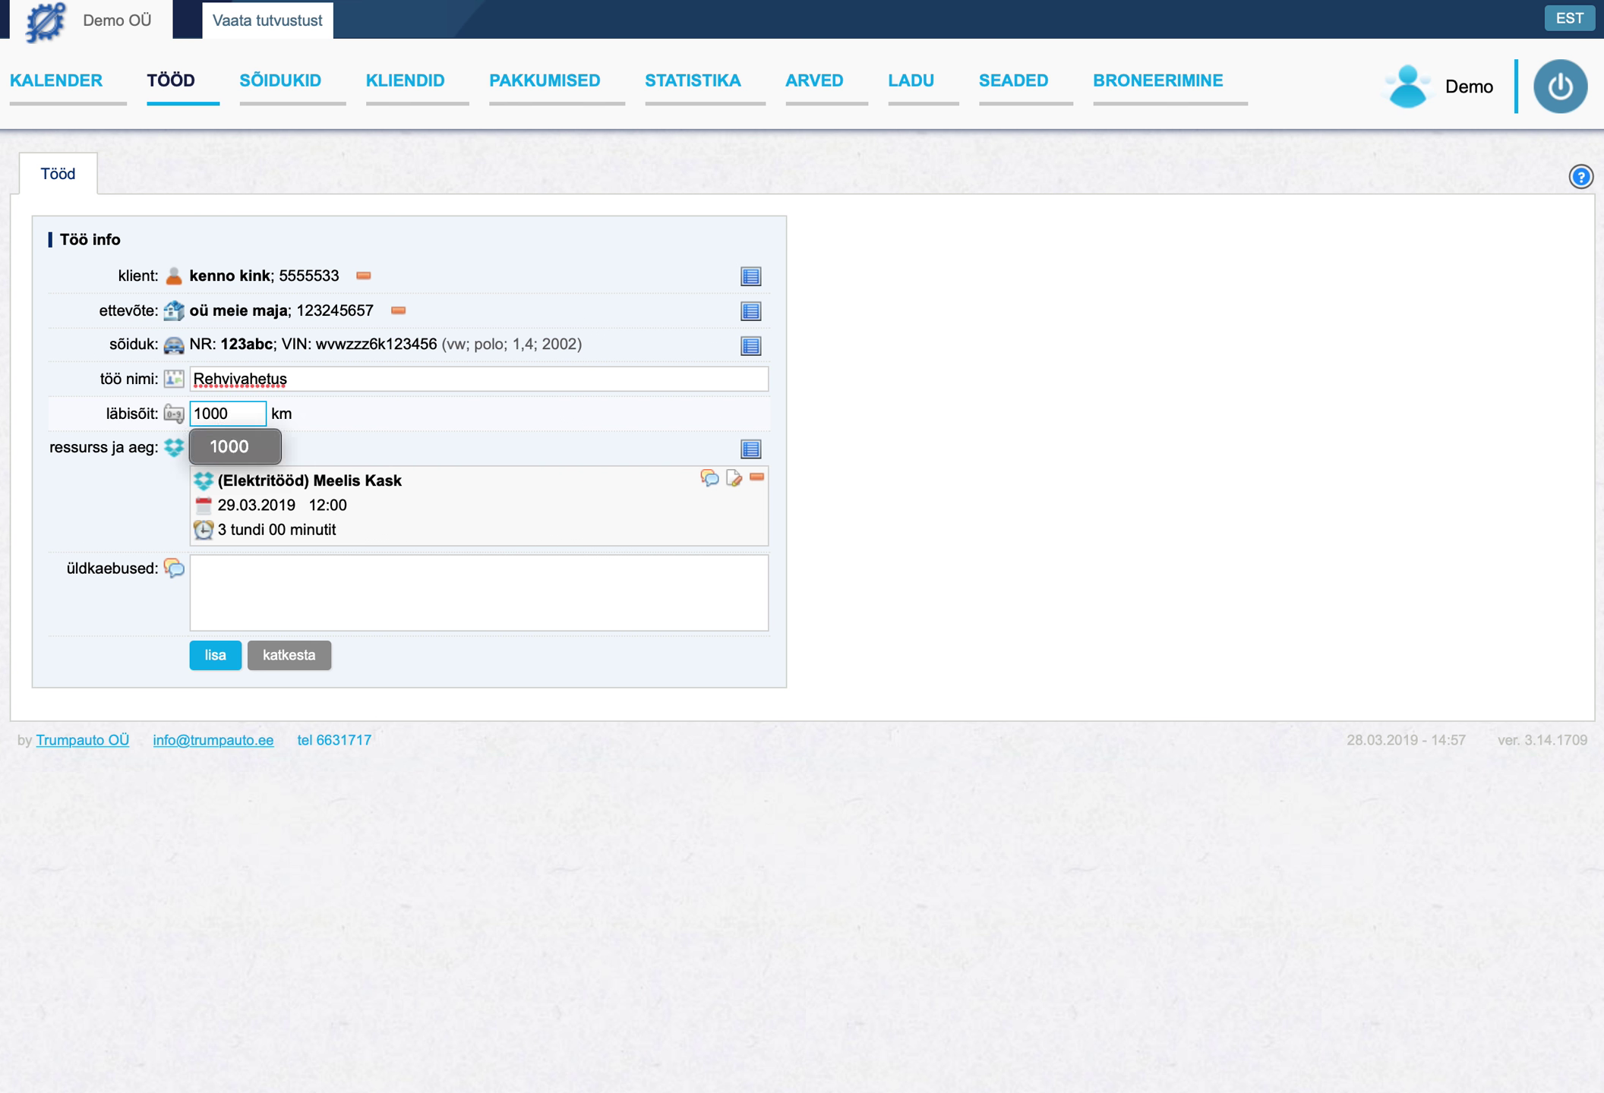
- Enter the general complaint "Rehvivahetus ja klient soovib jätta vanad rehvid meile hotelli." and add the job
left_click(343, 603)
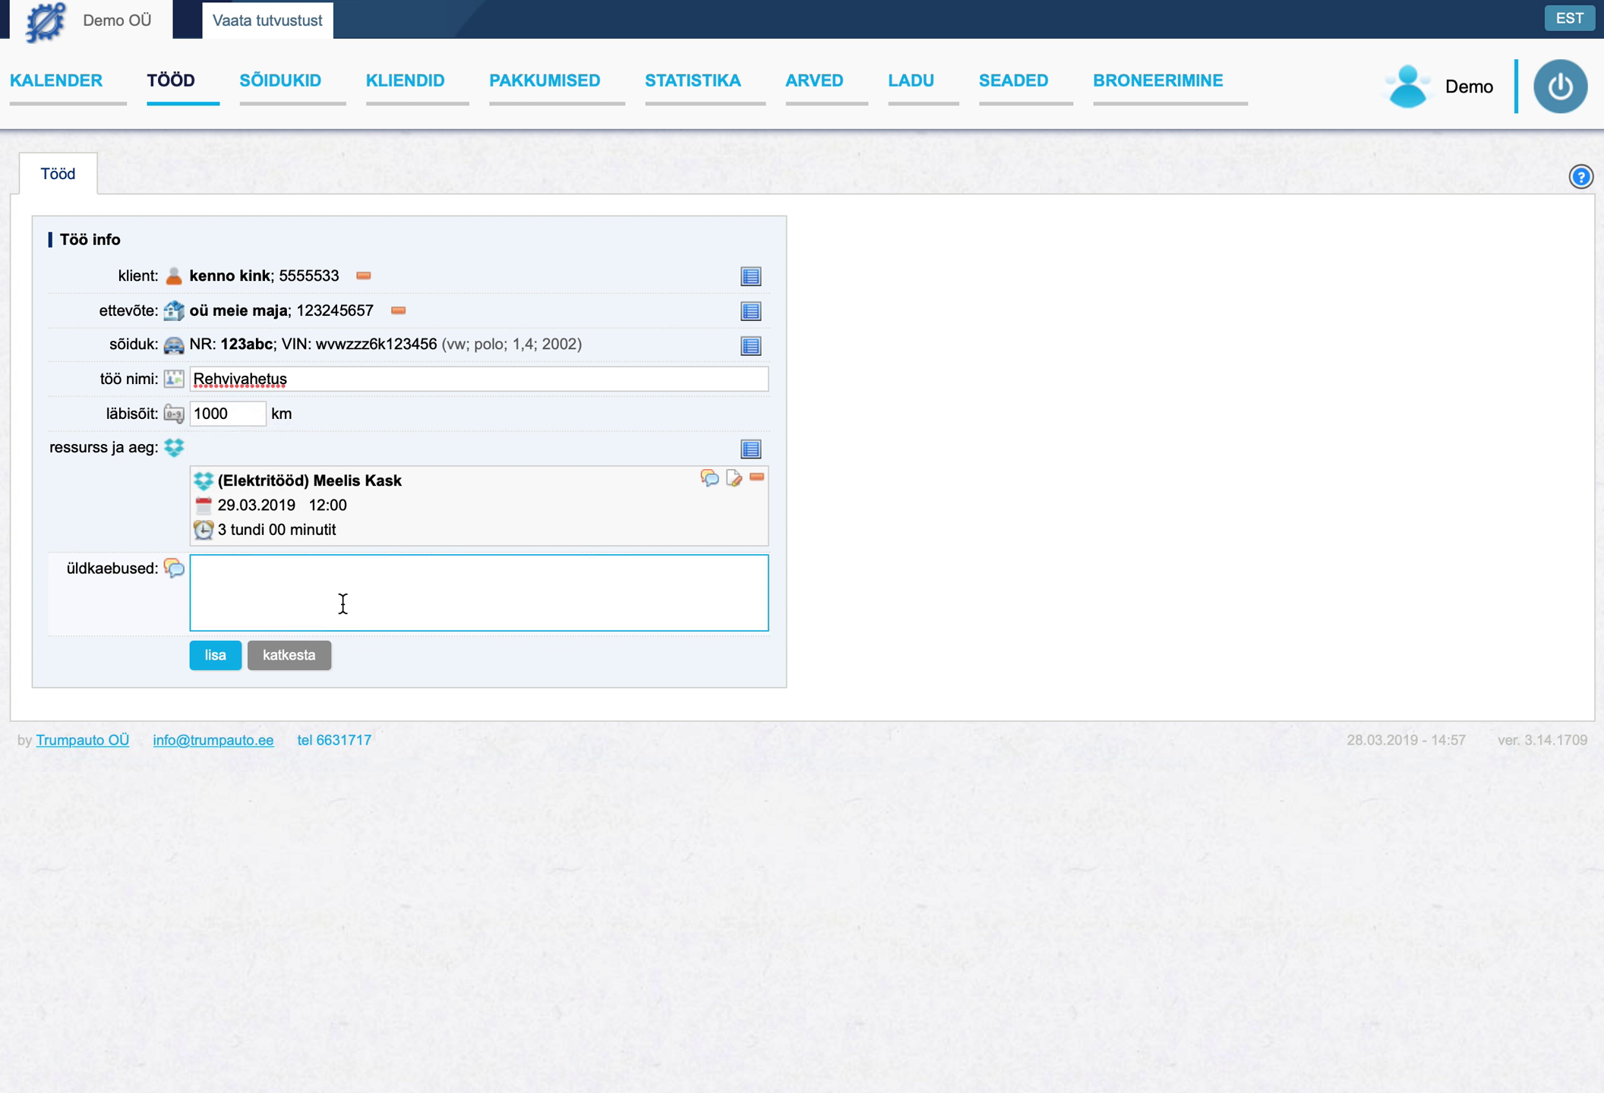
type("Rehvivahetus ja klient soov")
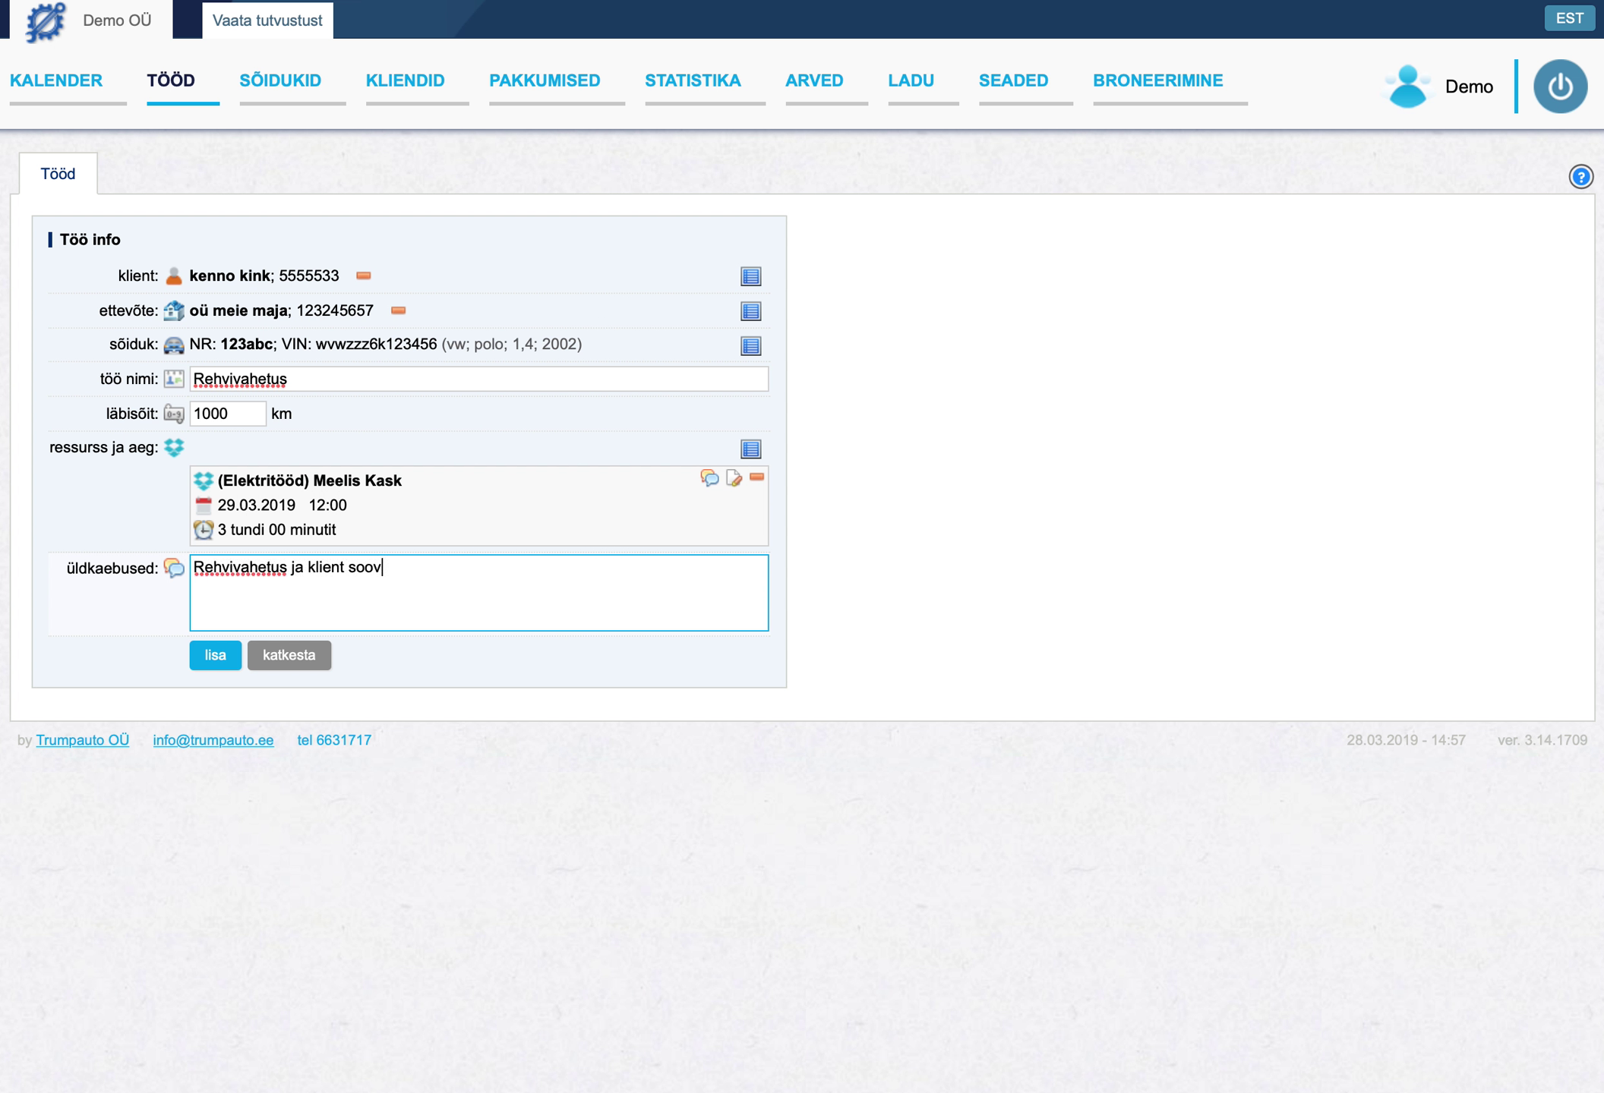
type("ib jätta vanad rehvid meile hotelli.")
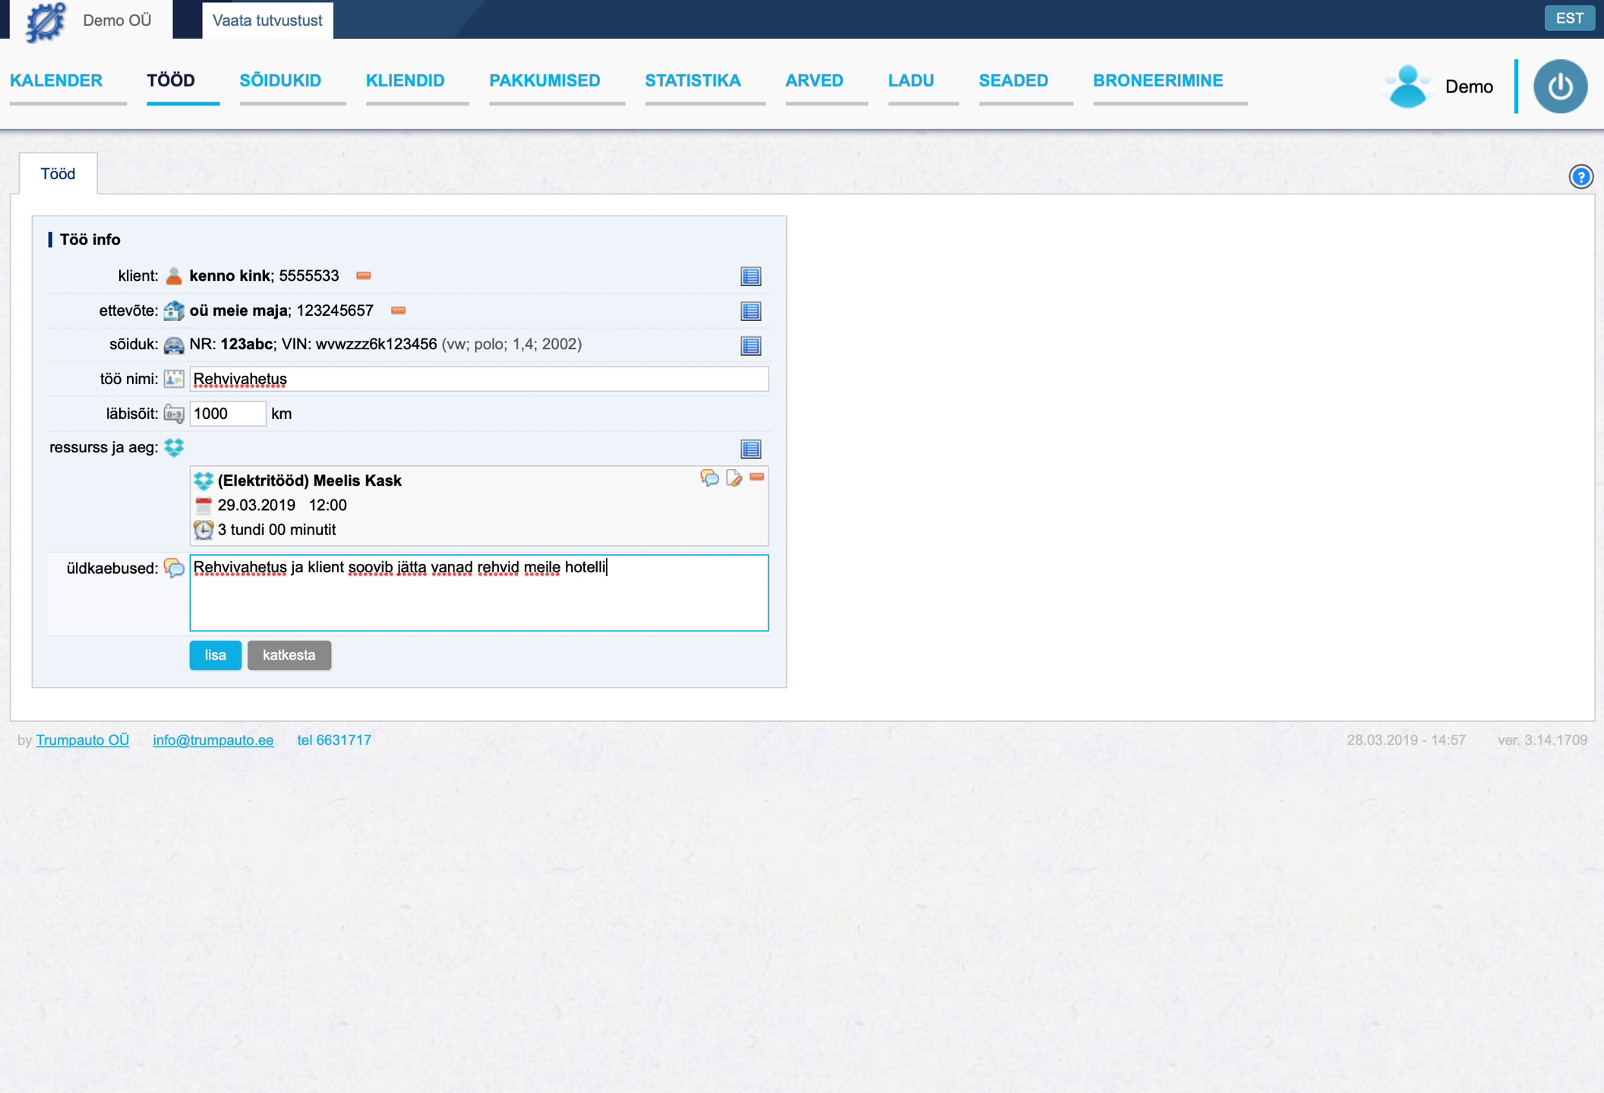
left_click(216, 660)
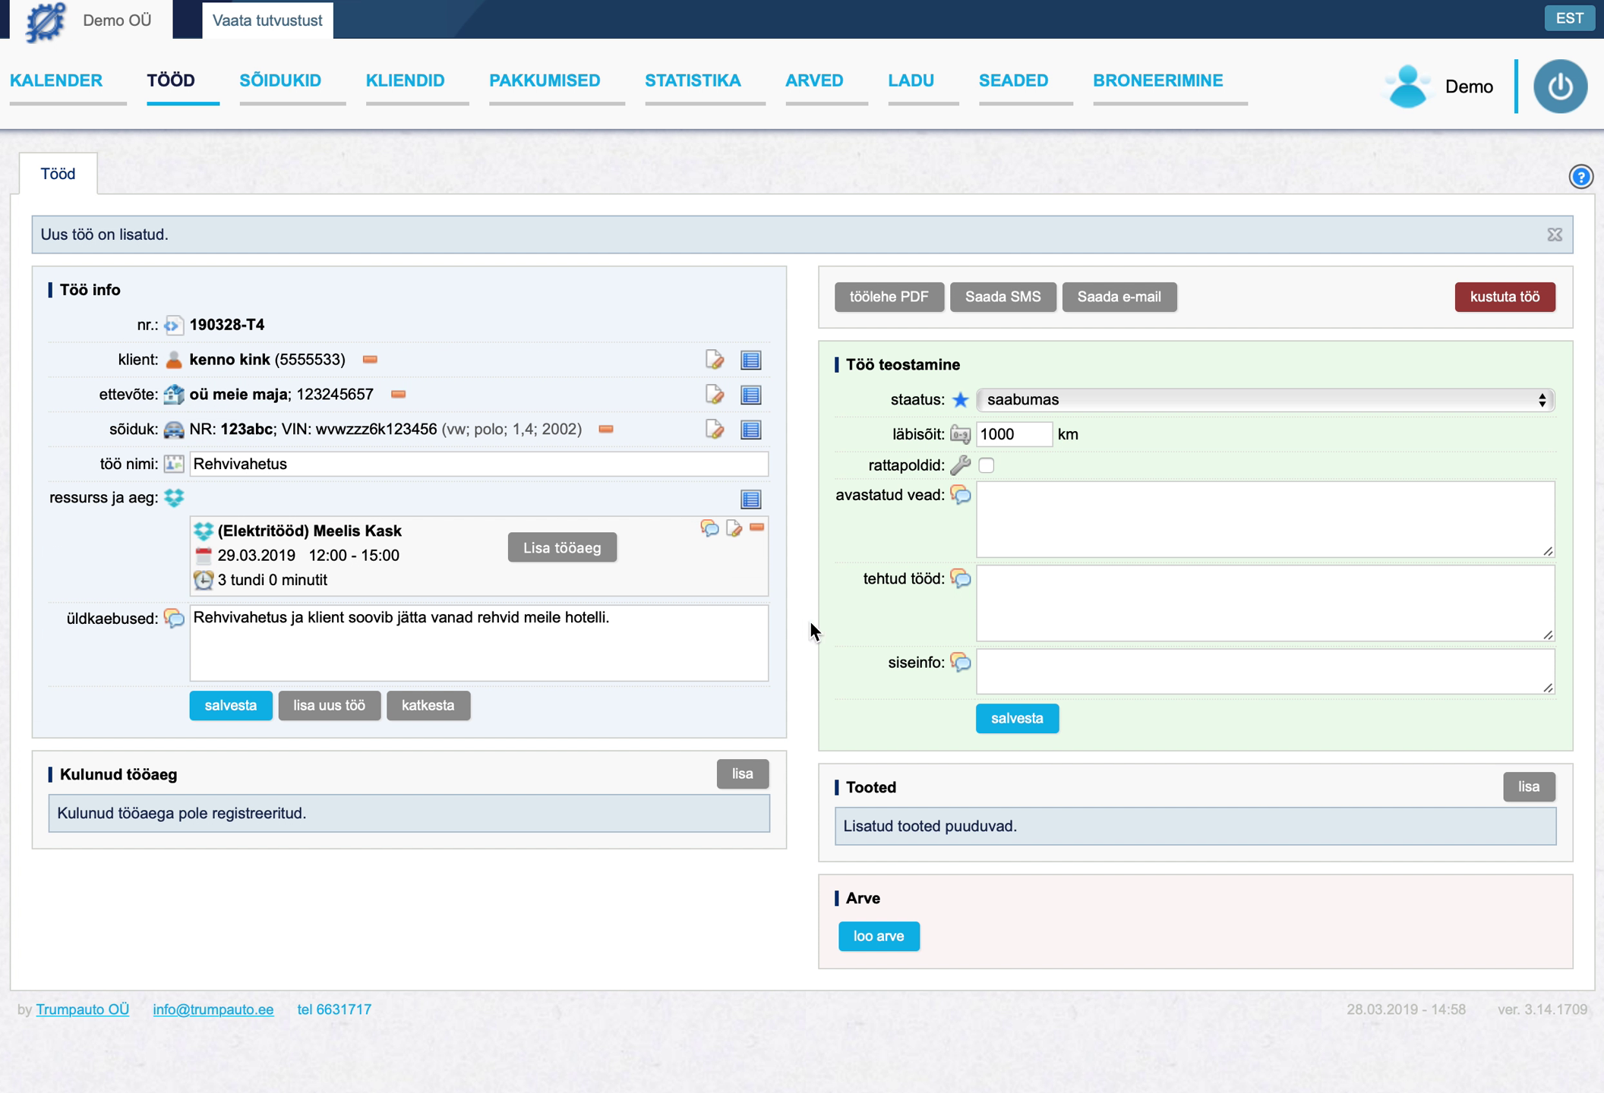
- Open the new job's work sheet PDF, examine the client, vehicle, complaint and signature sections, and close it
left_click(899, 301)
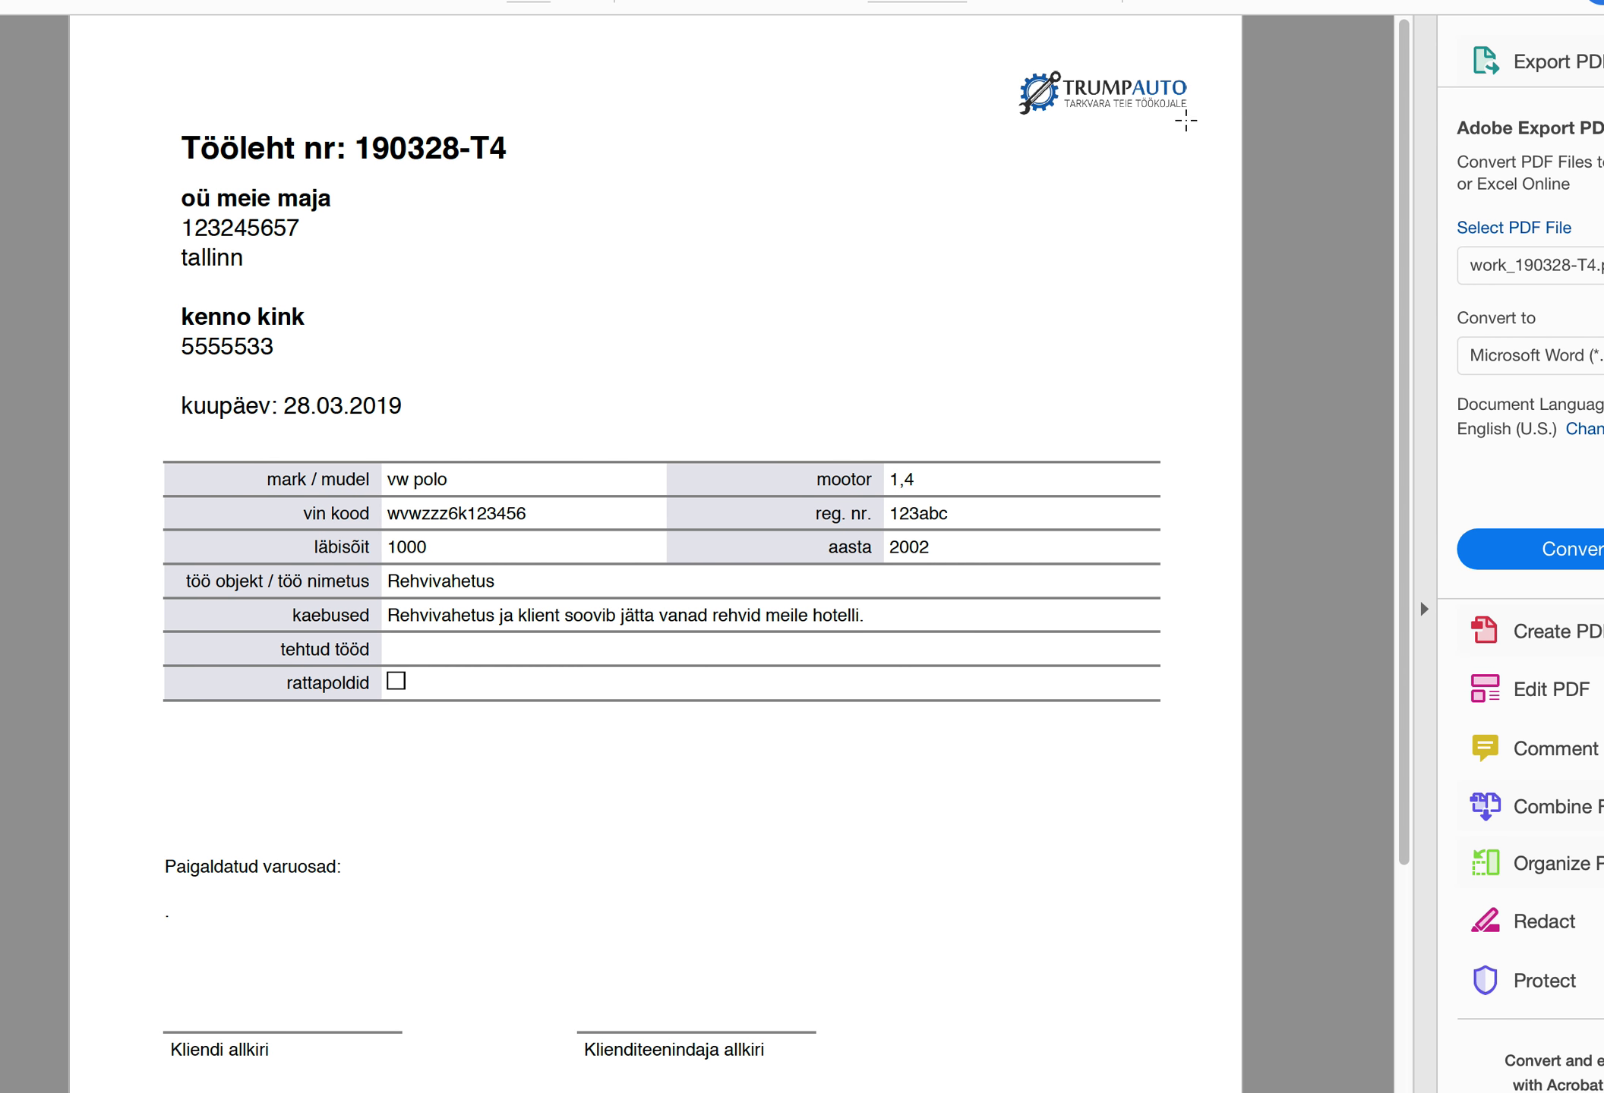
scroll(441, 455, "down", 5)
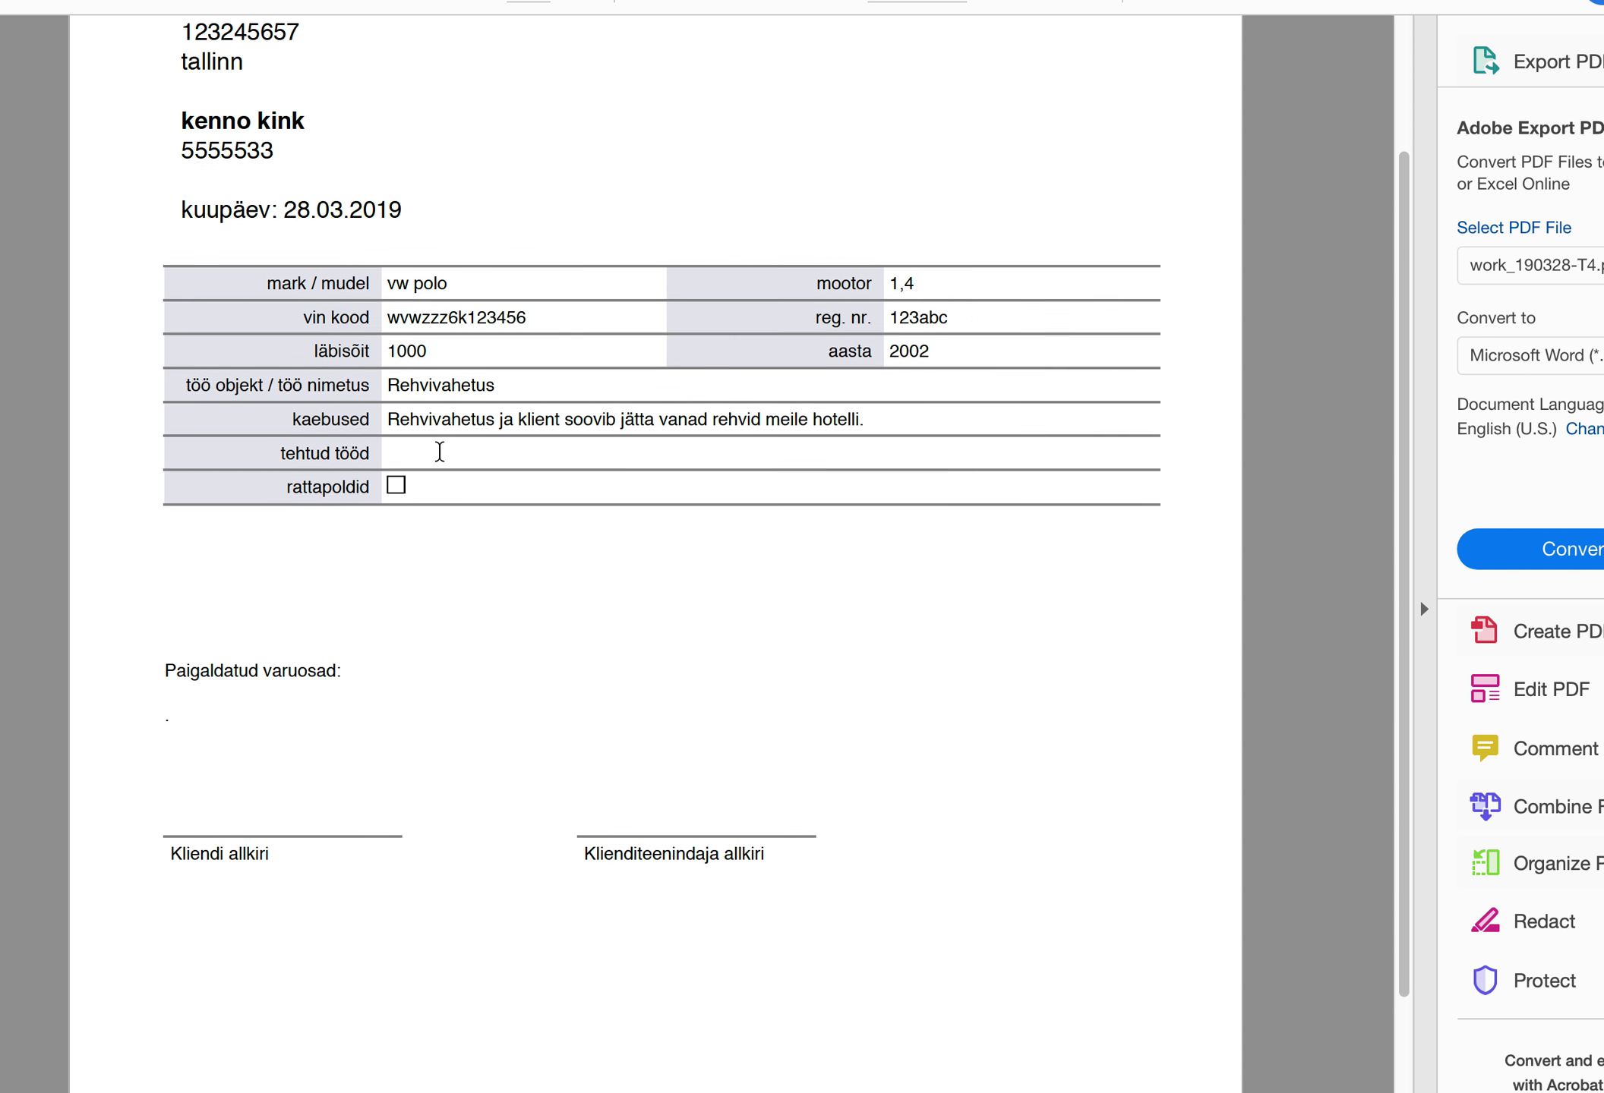
scroll(445, 461, "down", 2)
scroll(443, 458, "up", 5)
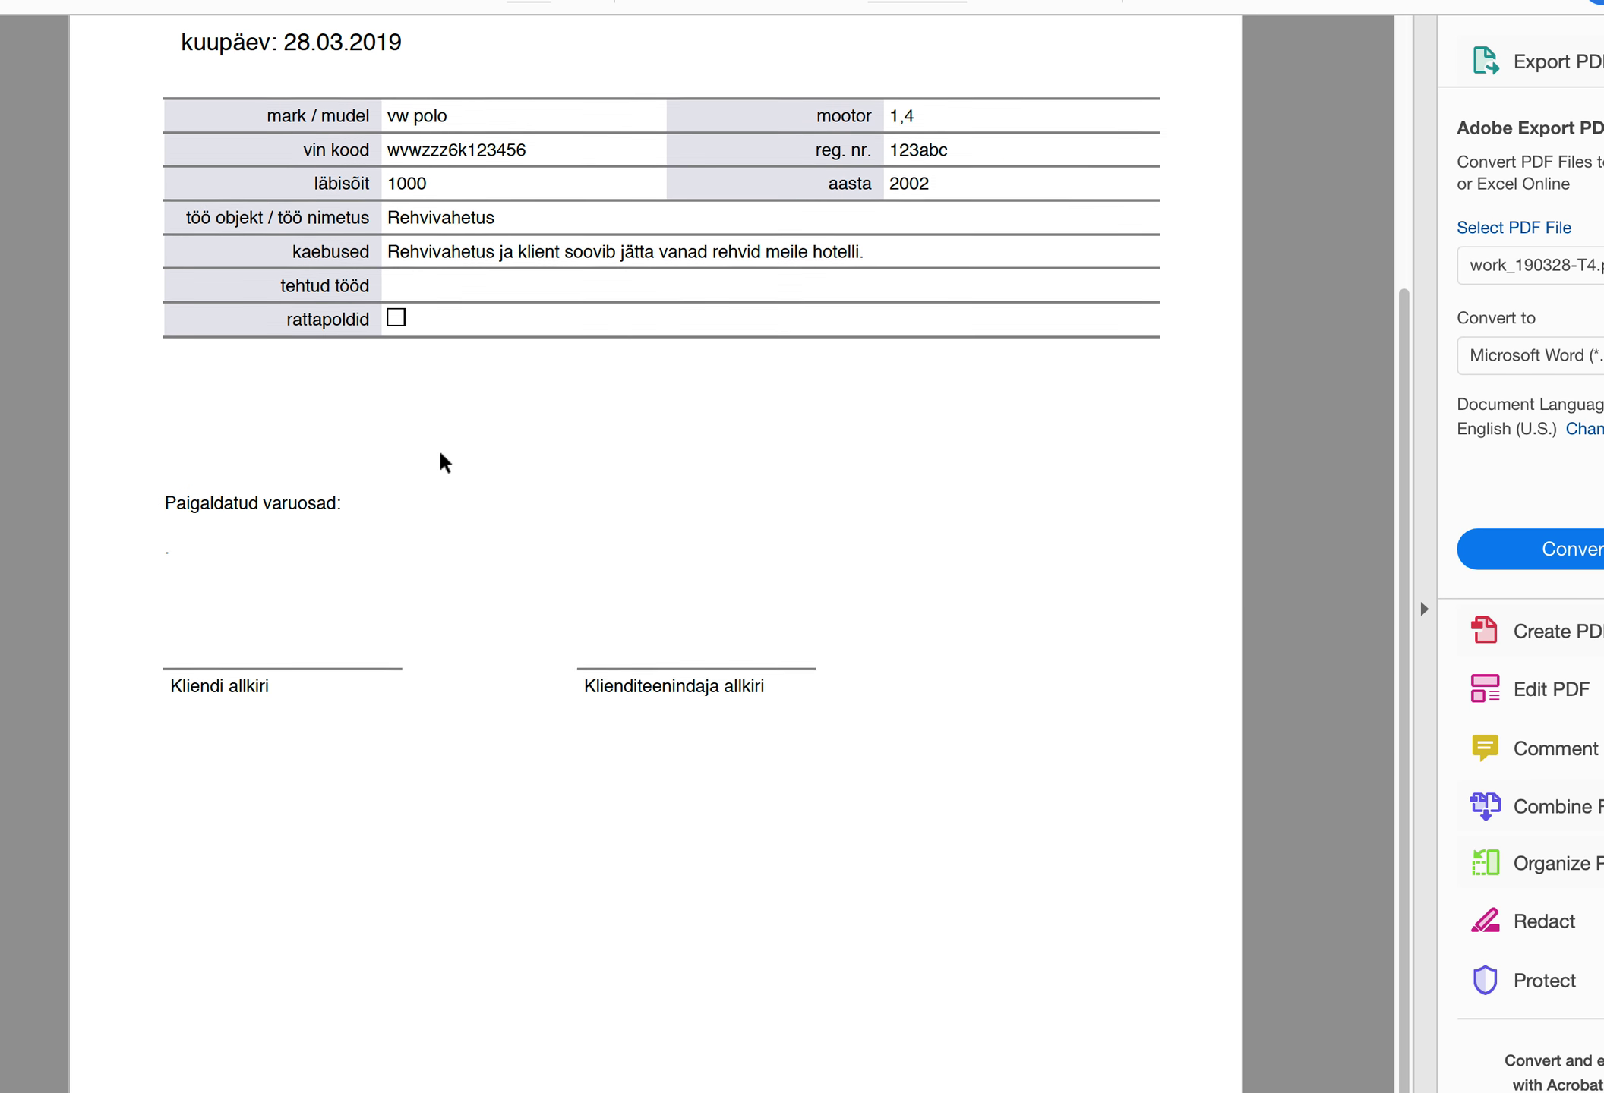
scroll(439, 451, "up", 3)
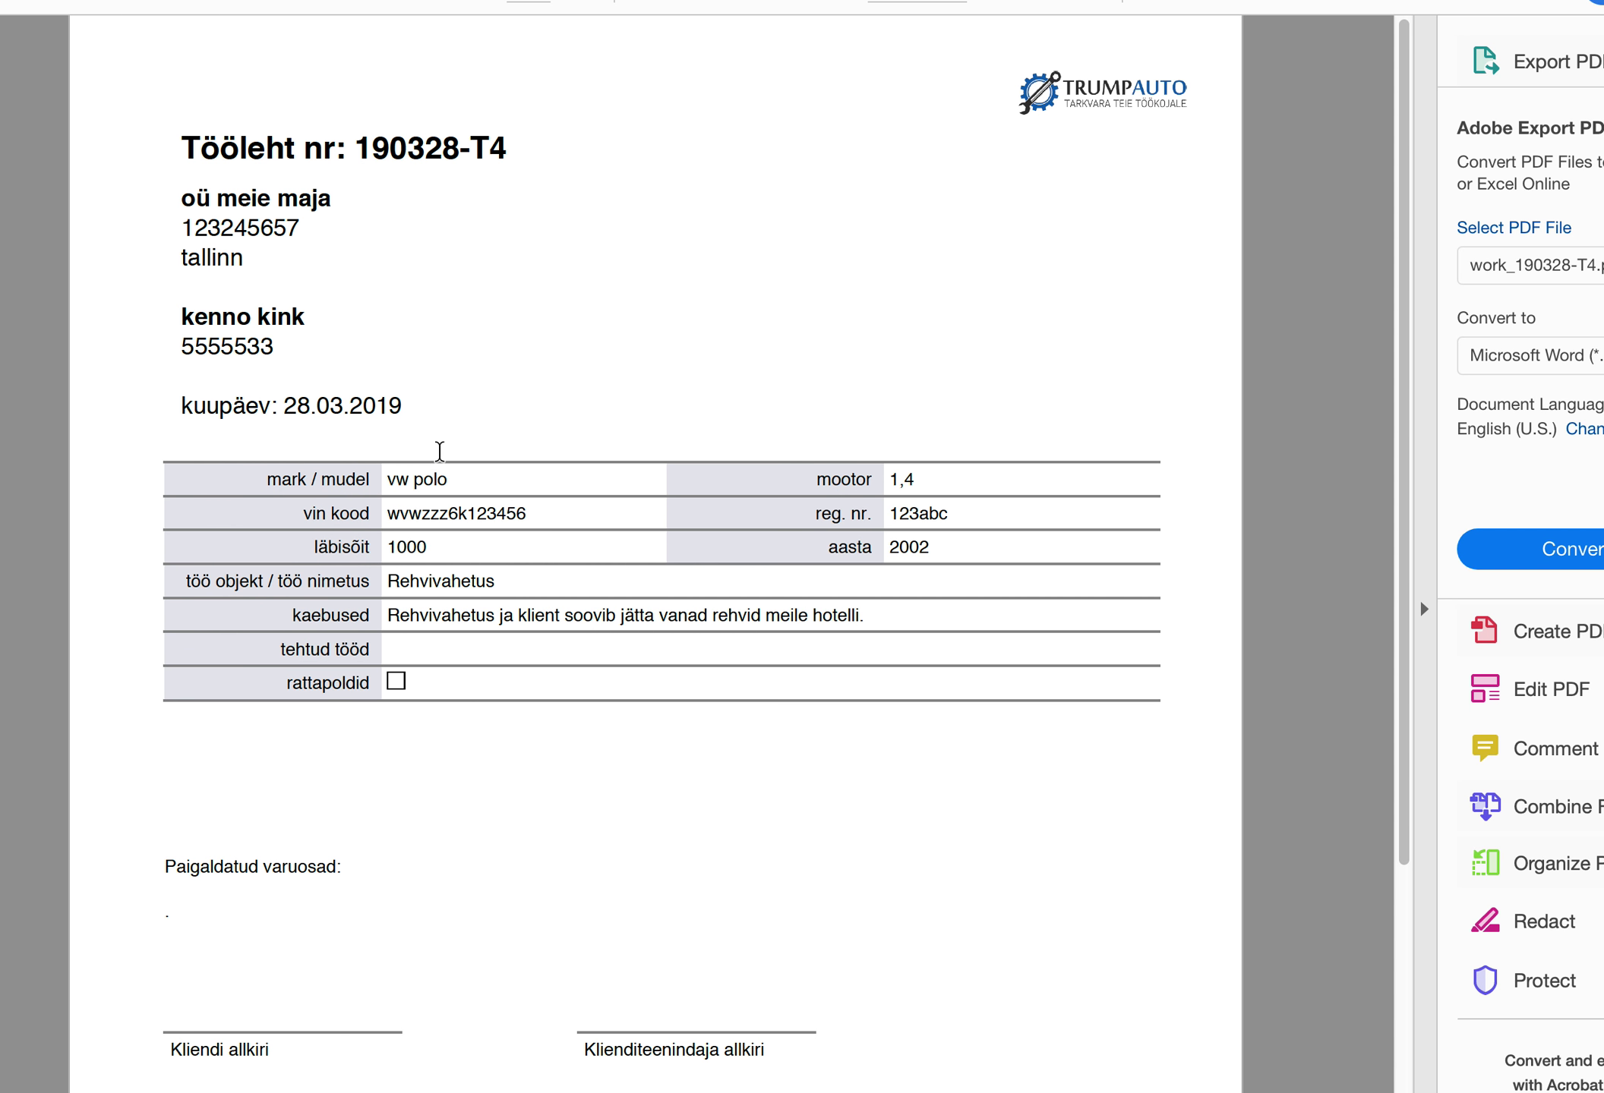
scroll(438, 451, "down", 3)
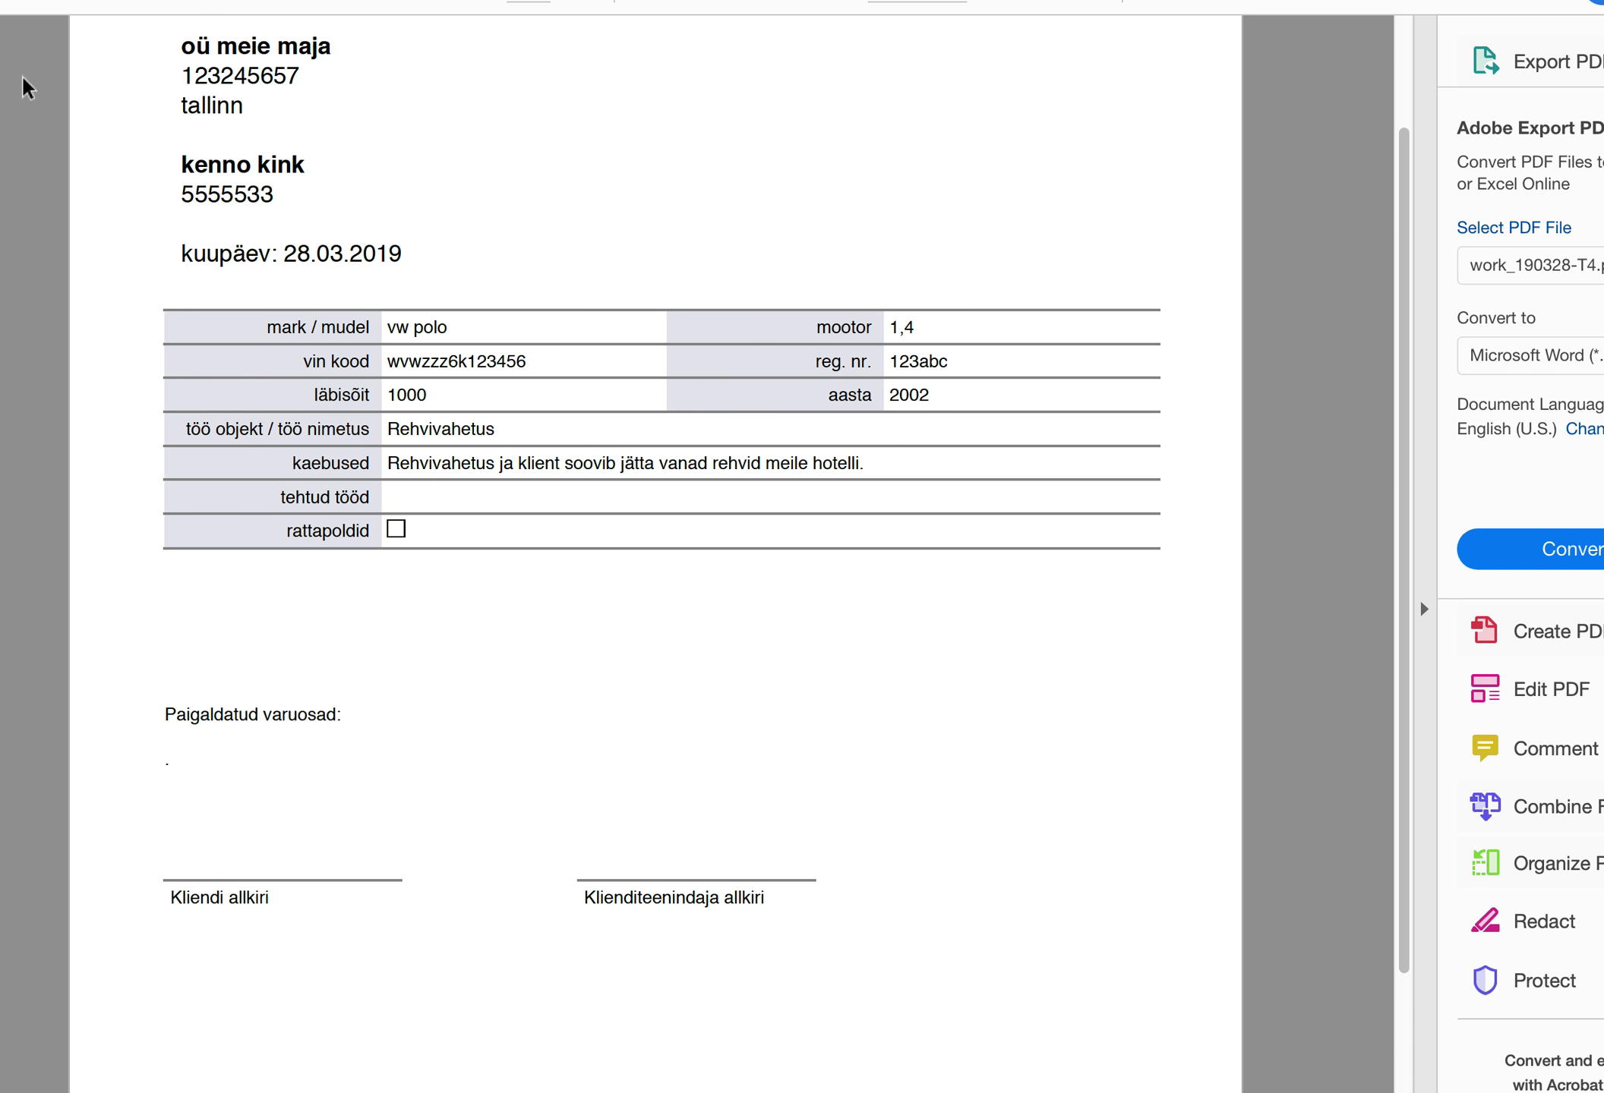
key("super+w")
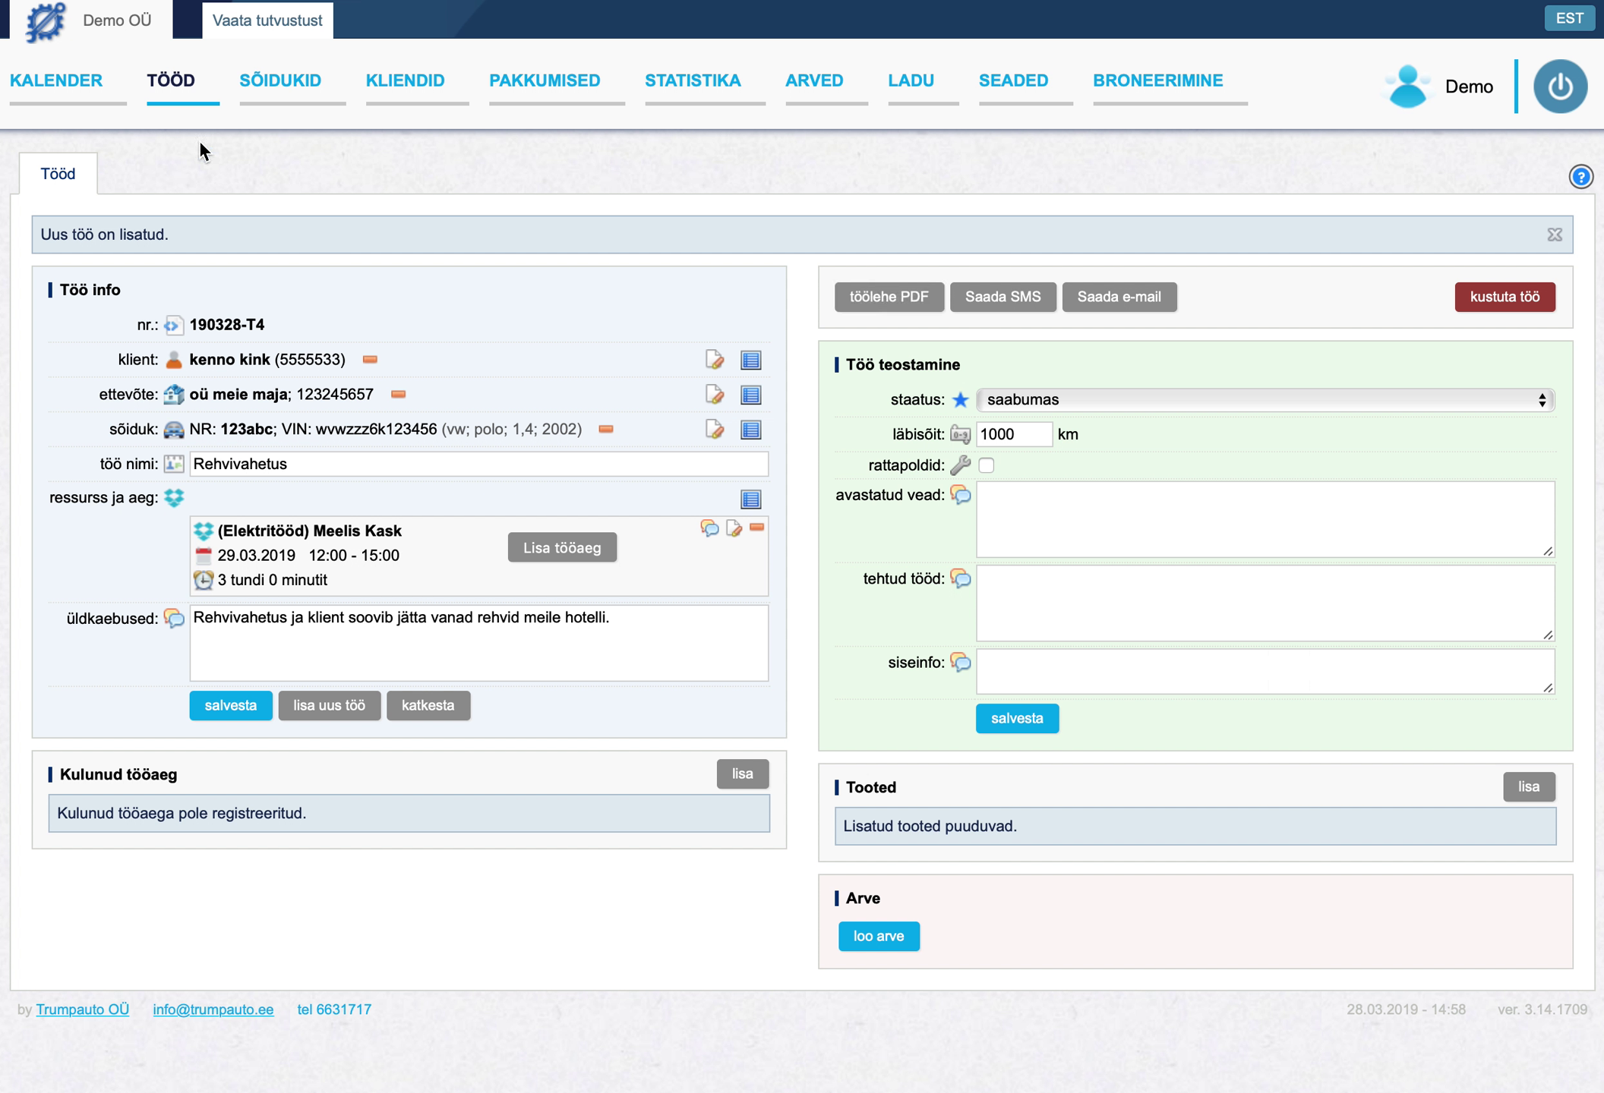
- Set the new job's status to töös
scroll(828, 567, "down", 1)
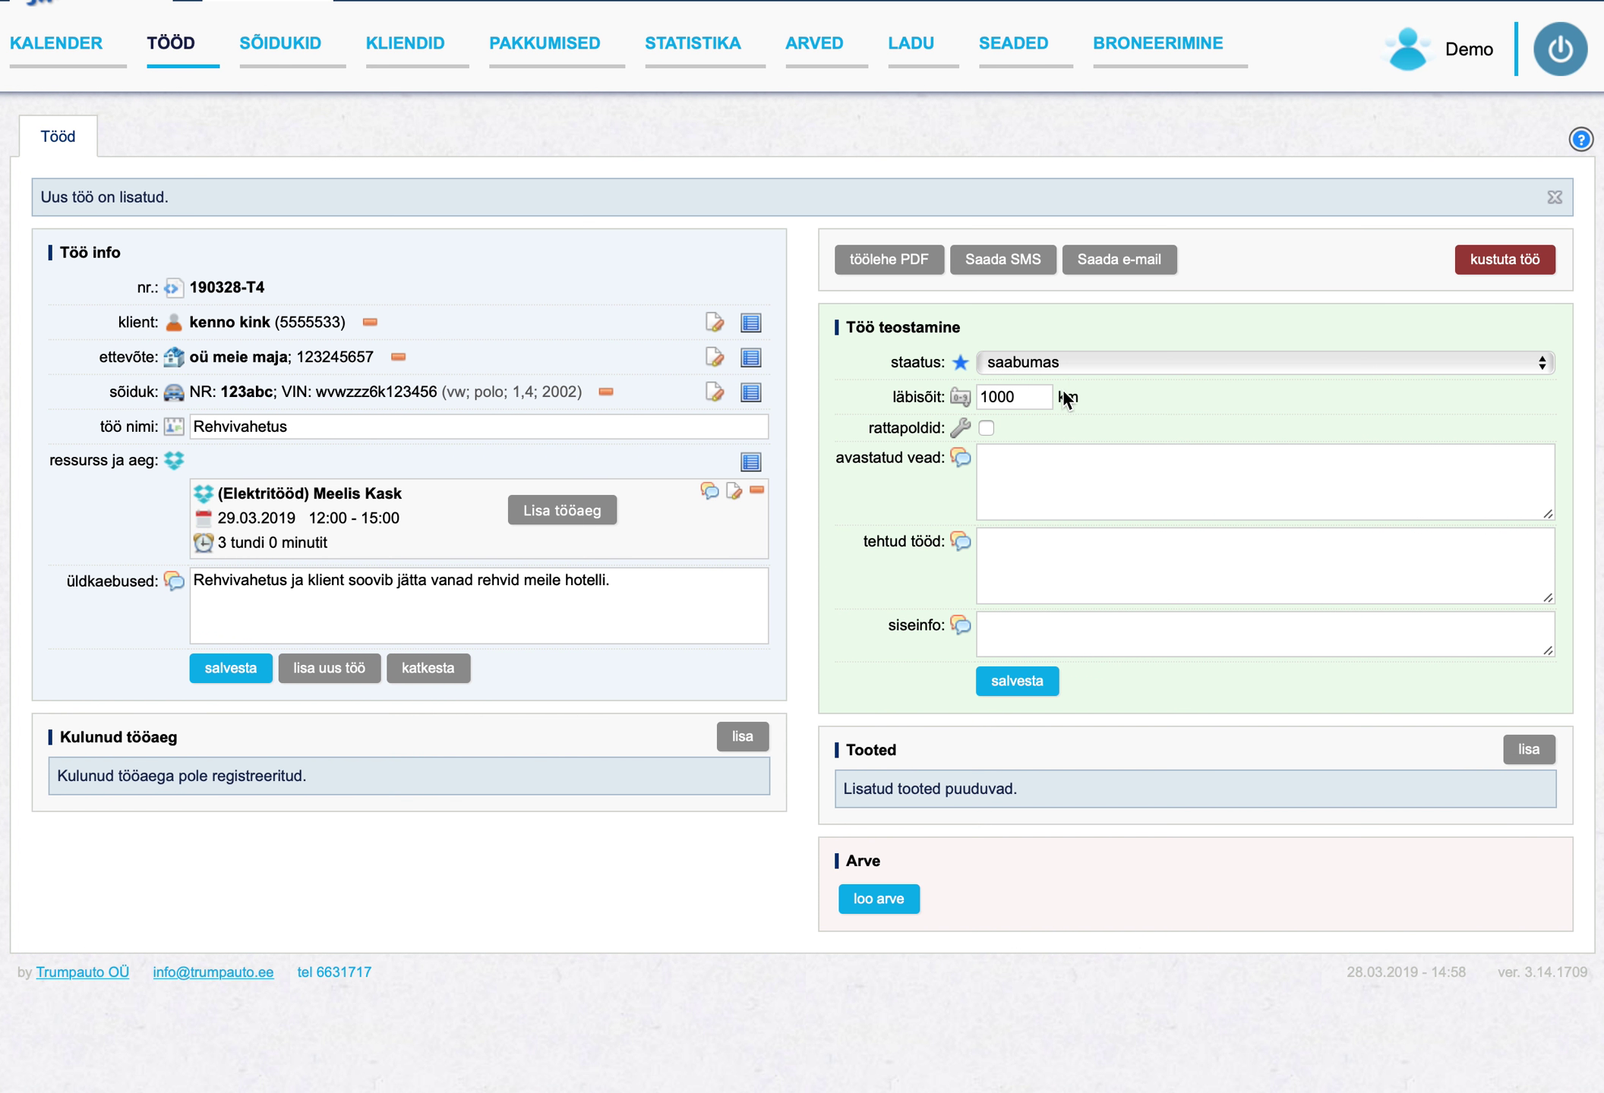
left_click(1067, 363)
left_click(1071, 363)
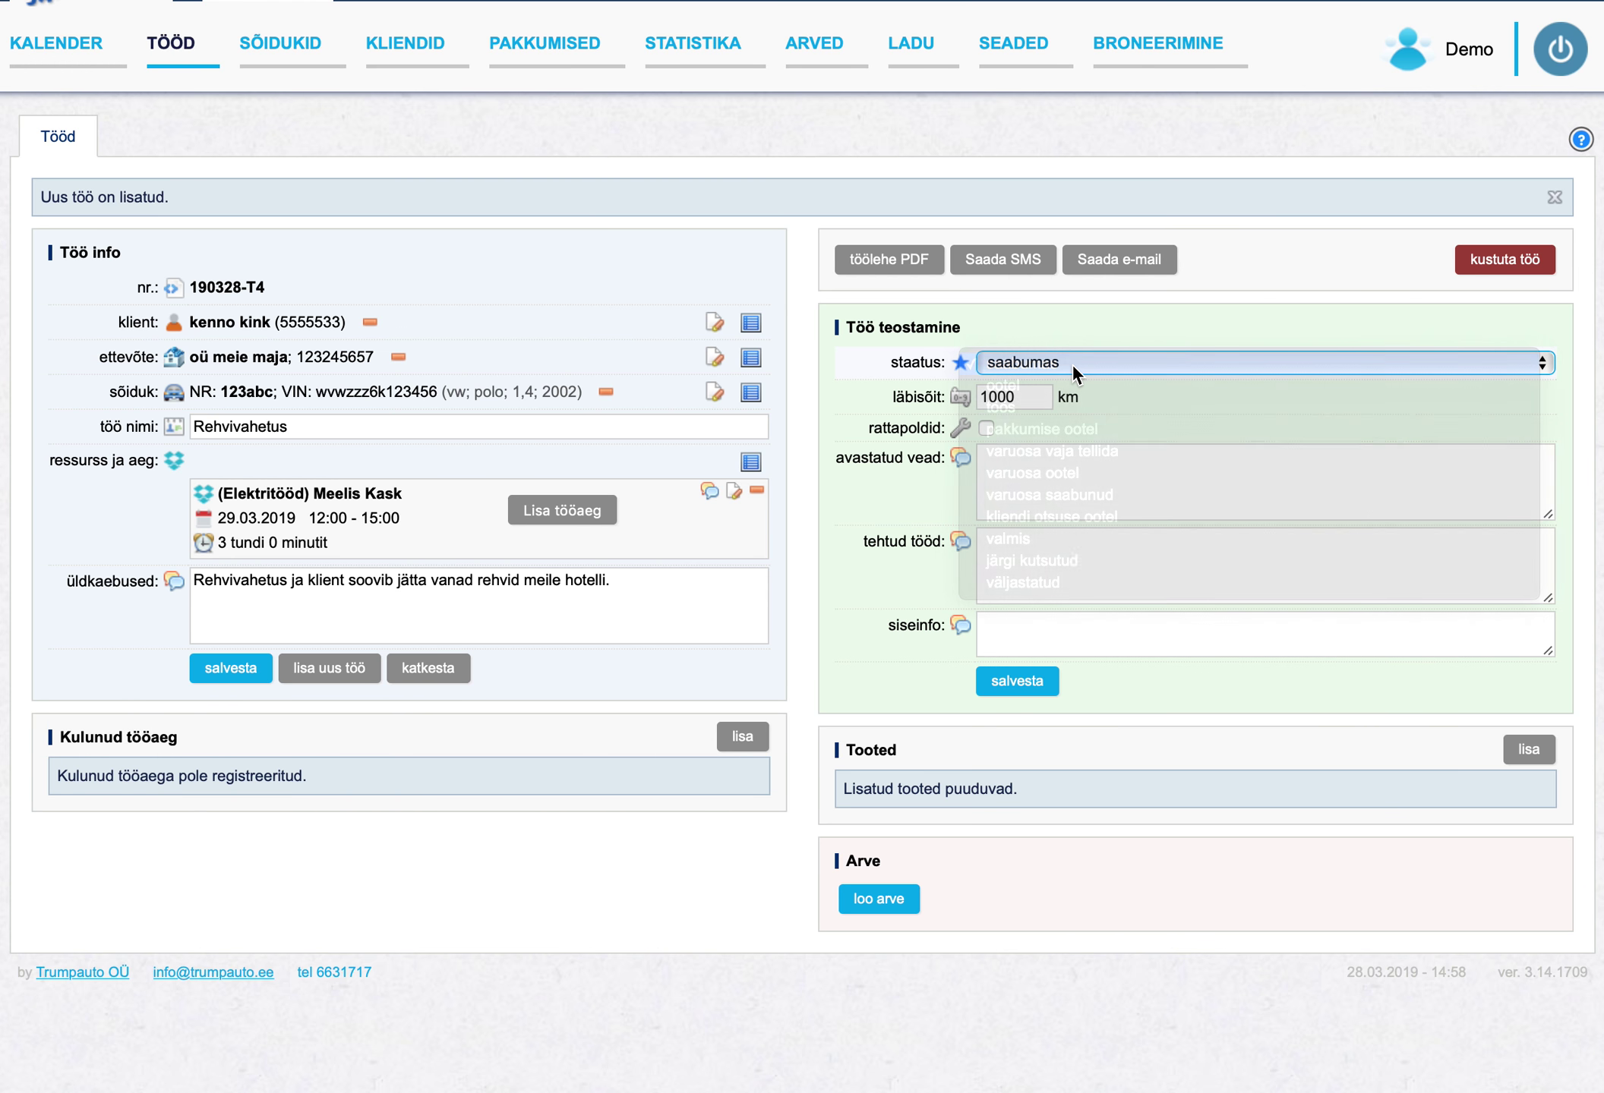
left_click(1072, 363)
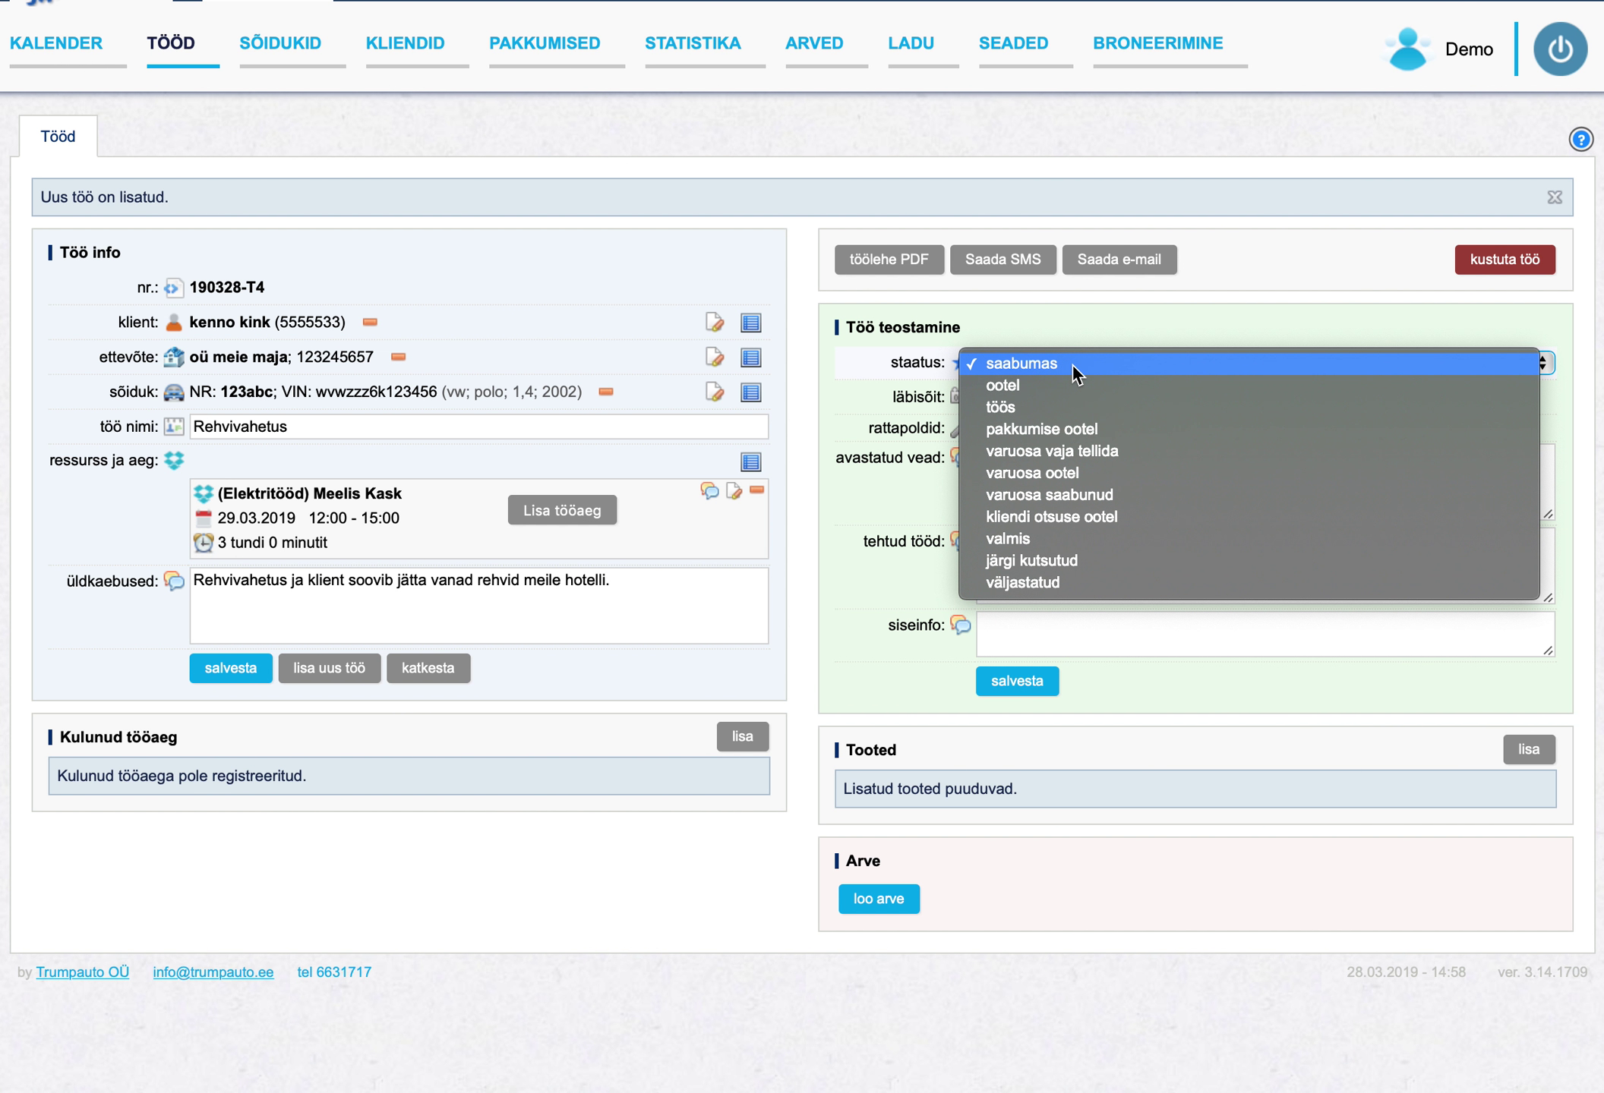
left_click(1059, 407)
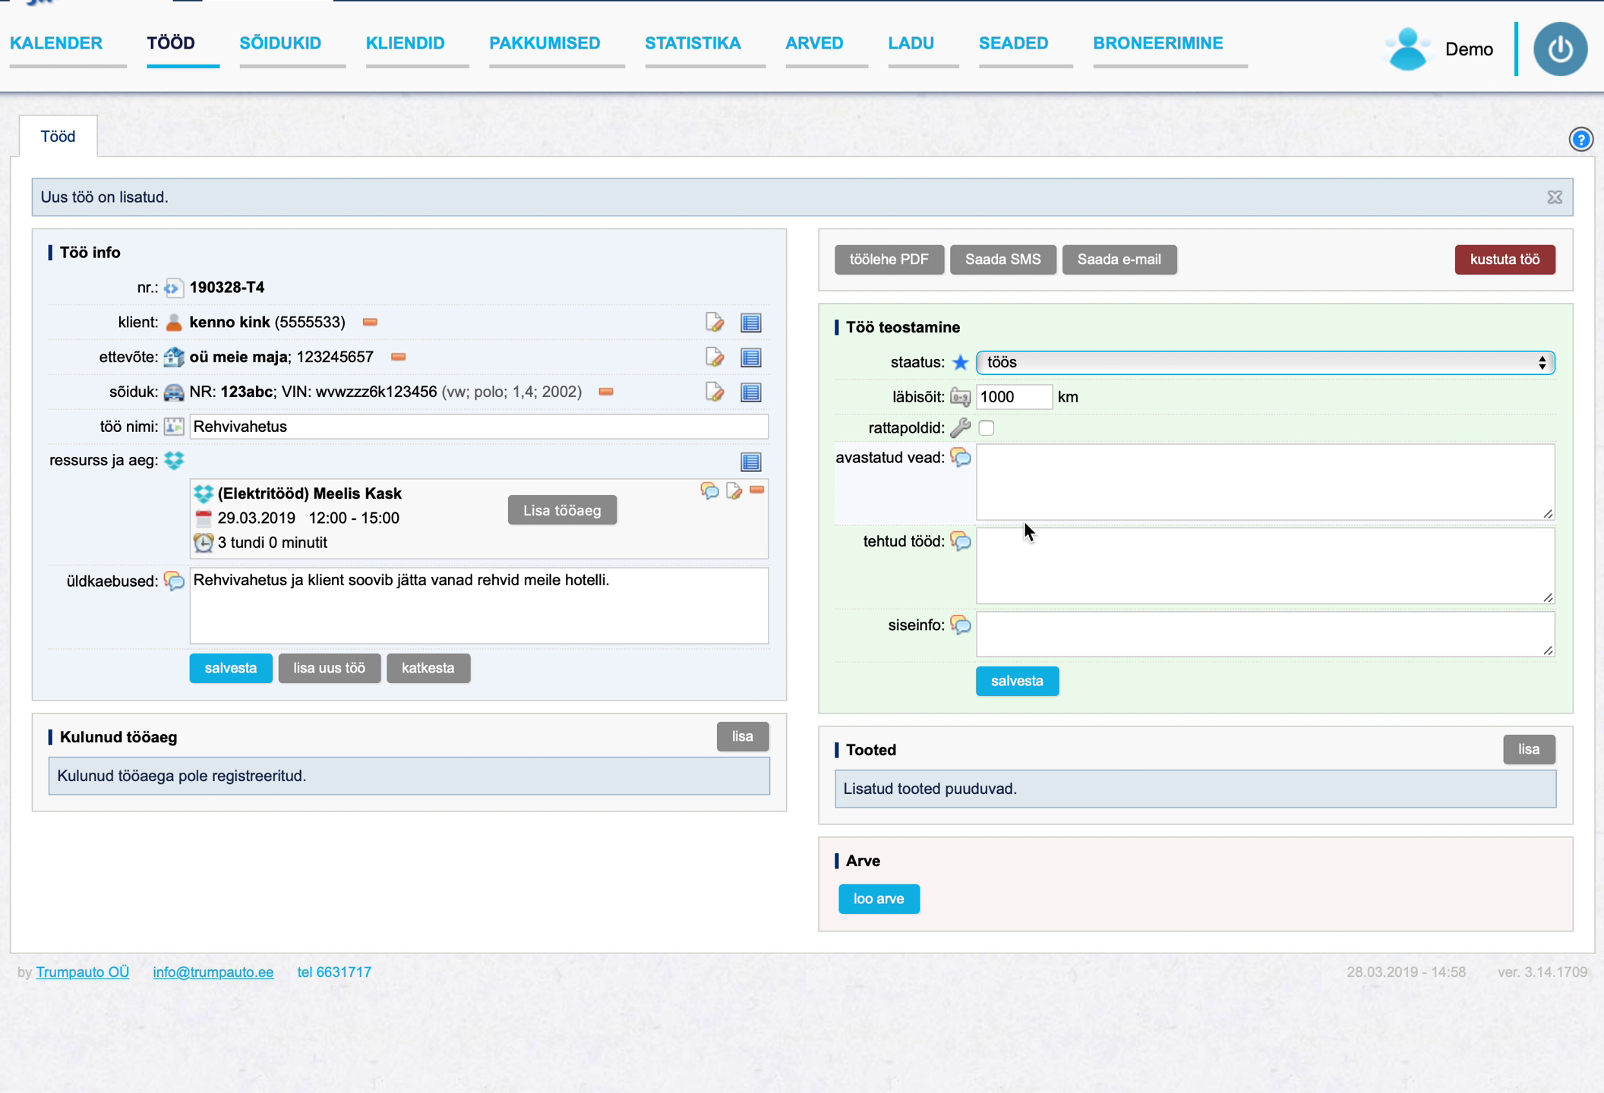
- Save the status, and record the discovered fault "Üks vargapolt puudu." and the completed work "Rehvid vahetatud." for the job
left_click(1006, 681)
scroll(1147, 670, "down", 1)
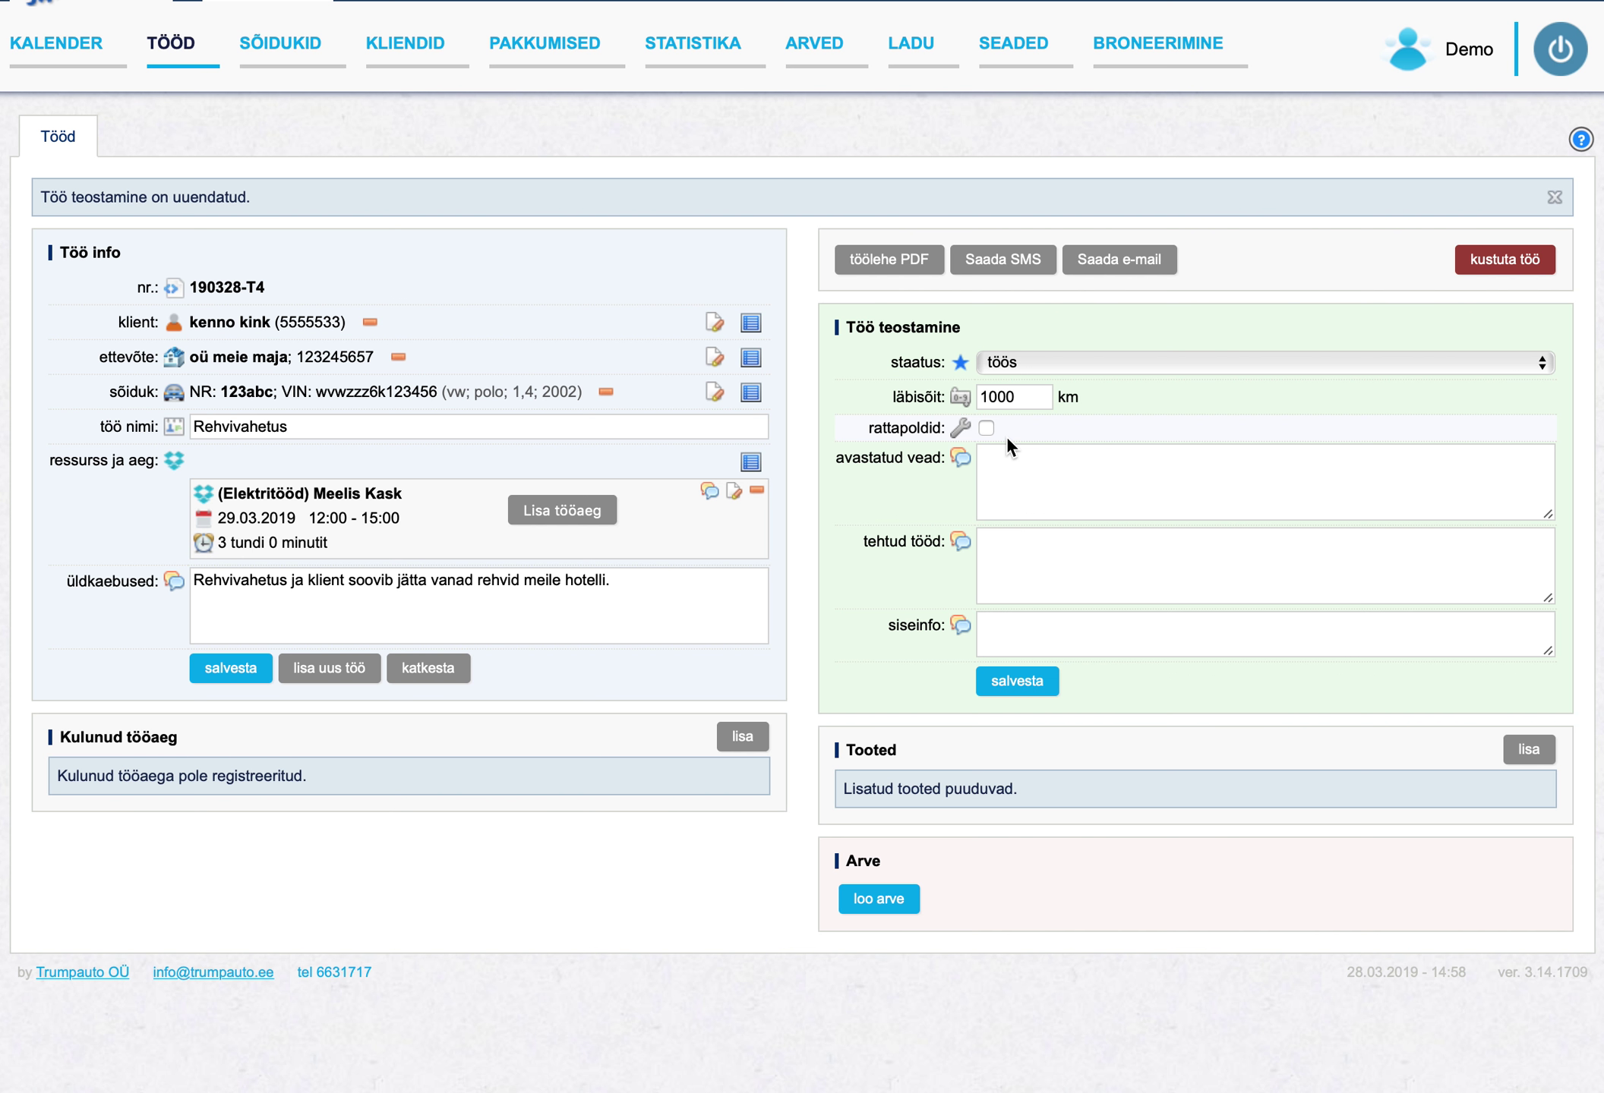
left_click(1009, 464)
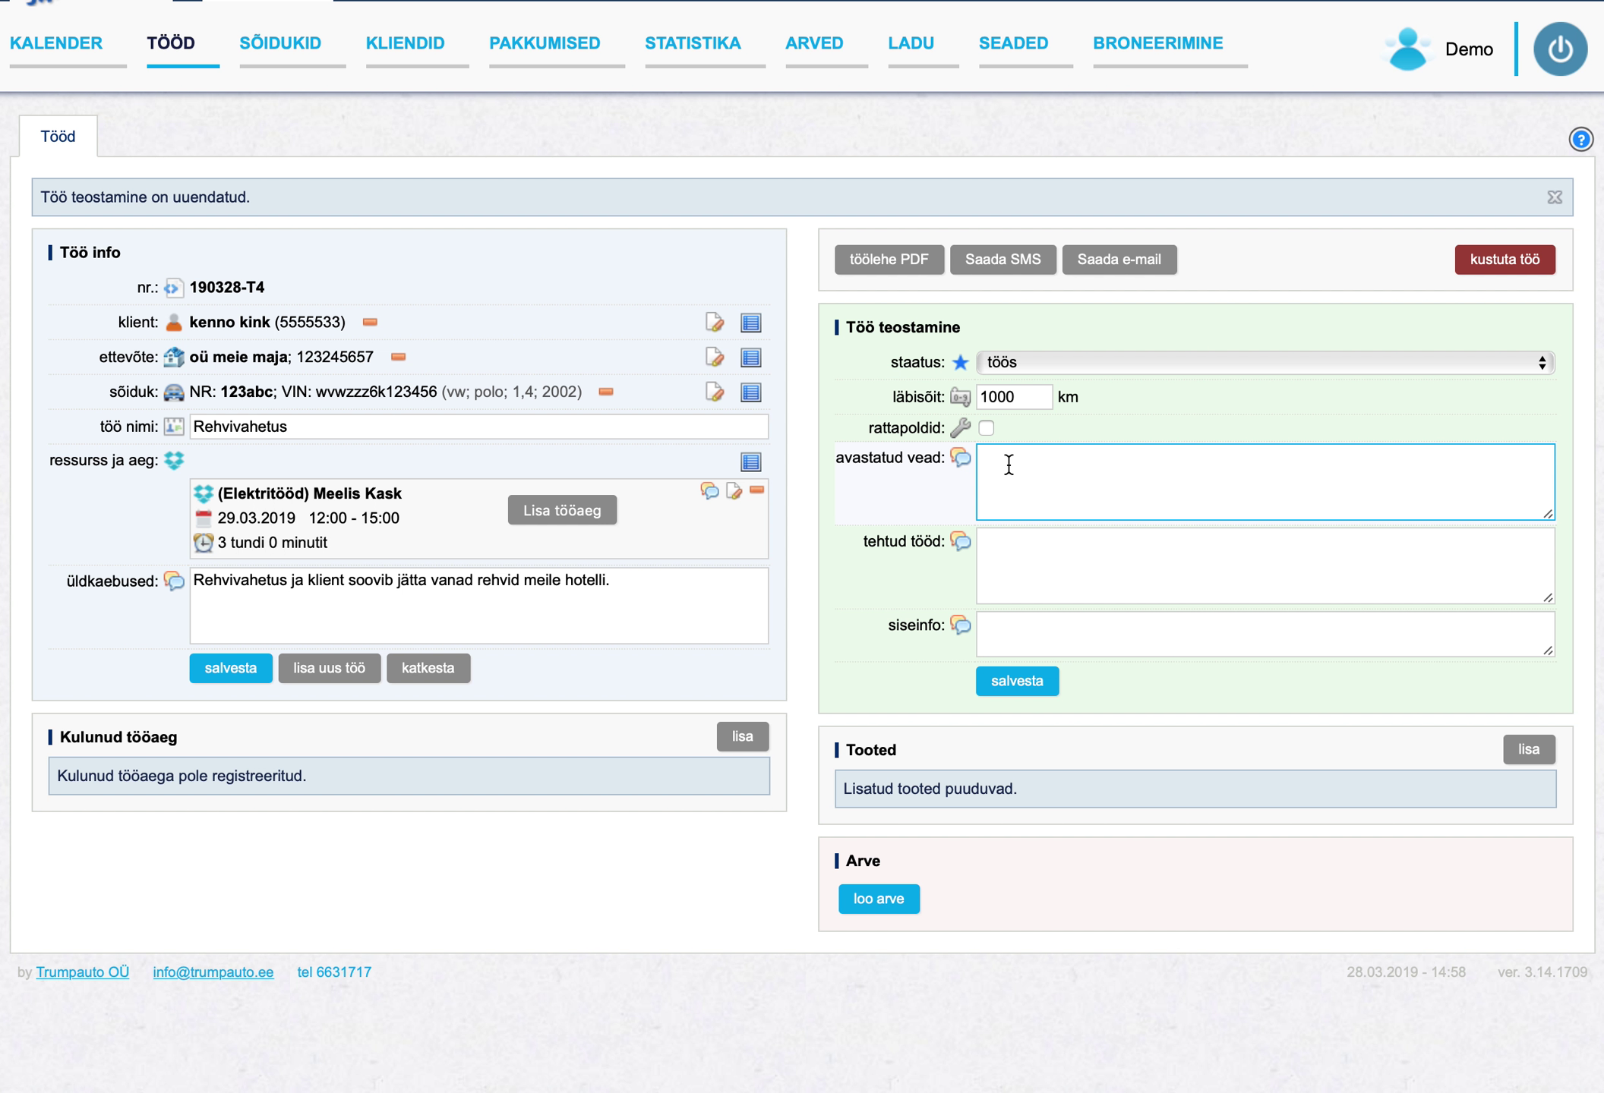
type("Üks vargapolt puudu.")
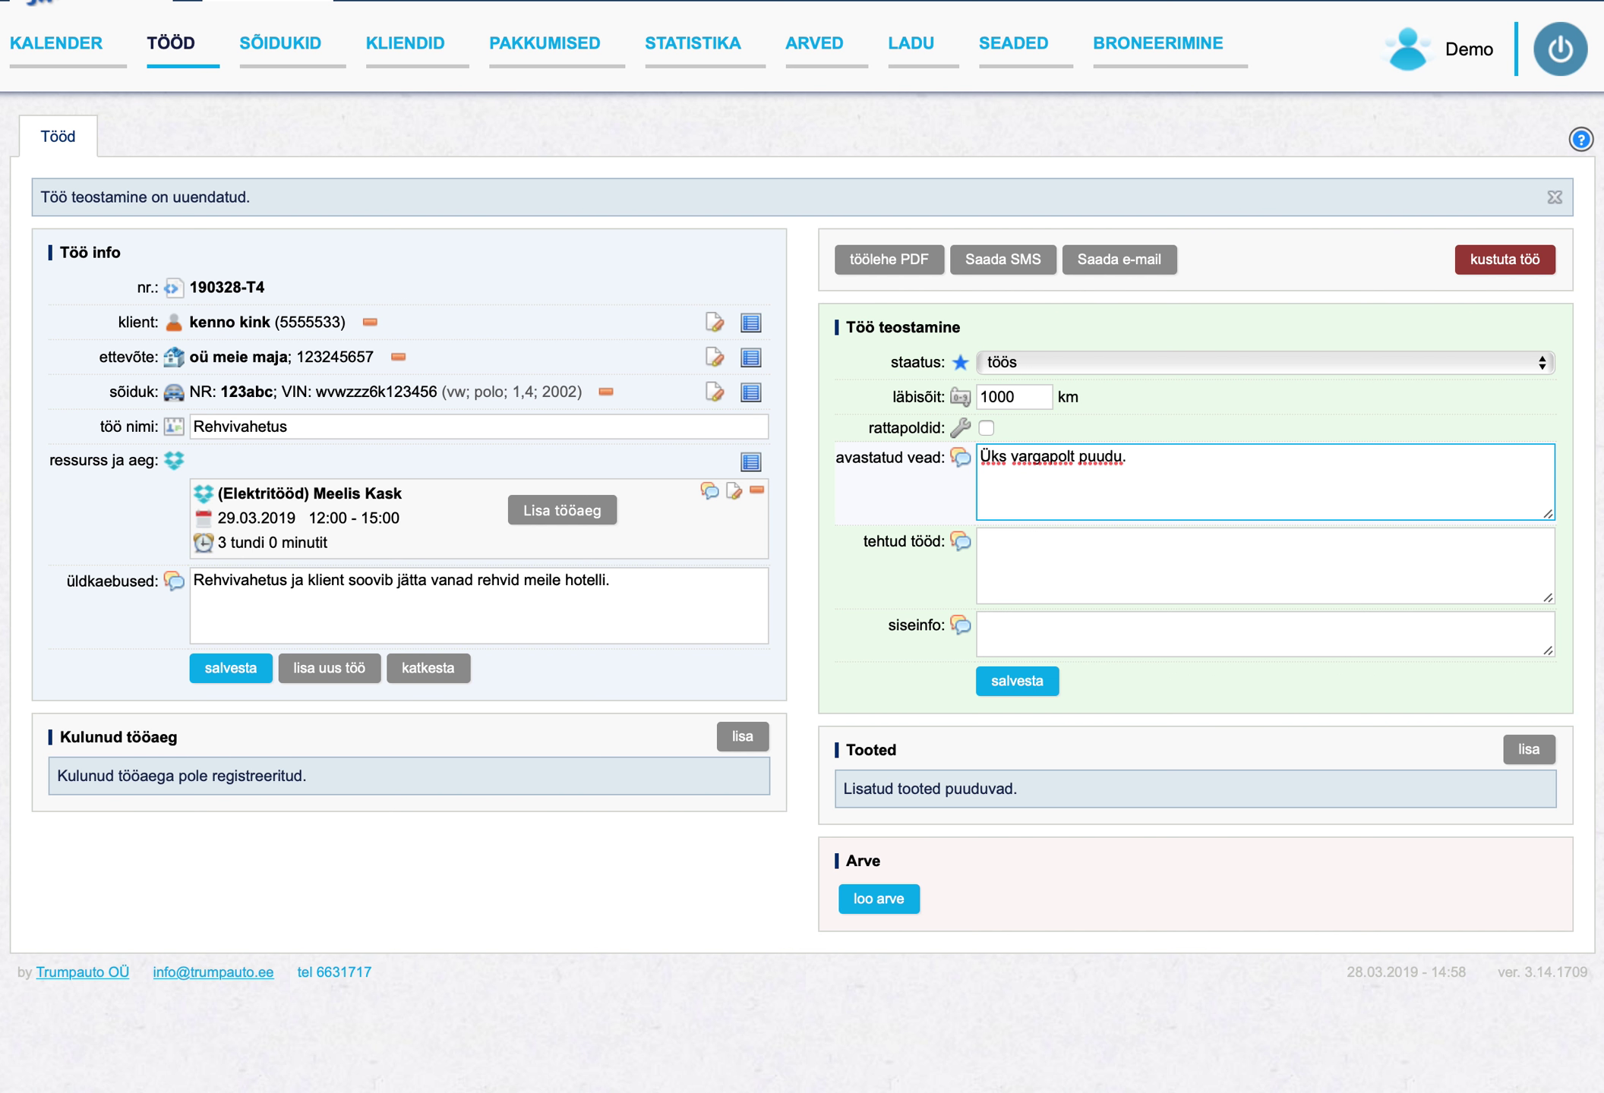
left_click(1019, 561)
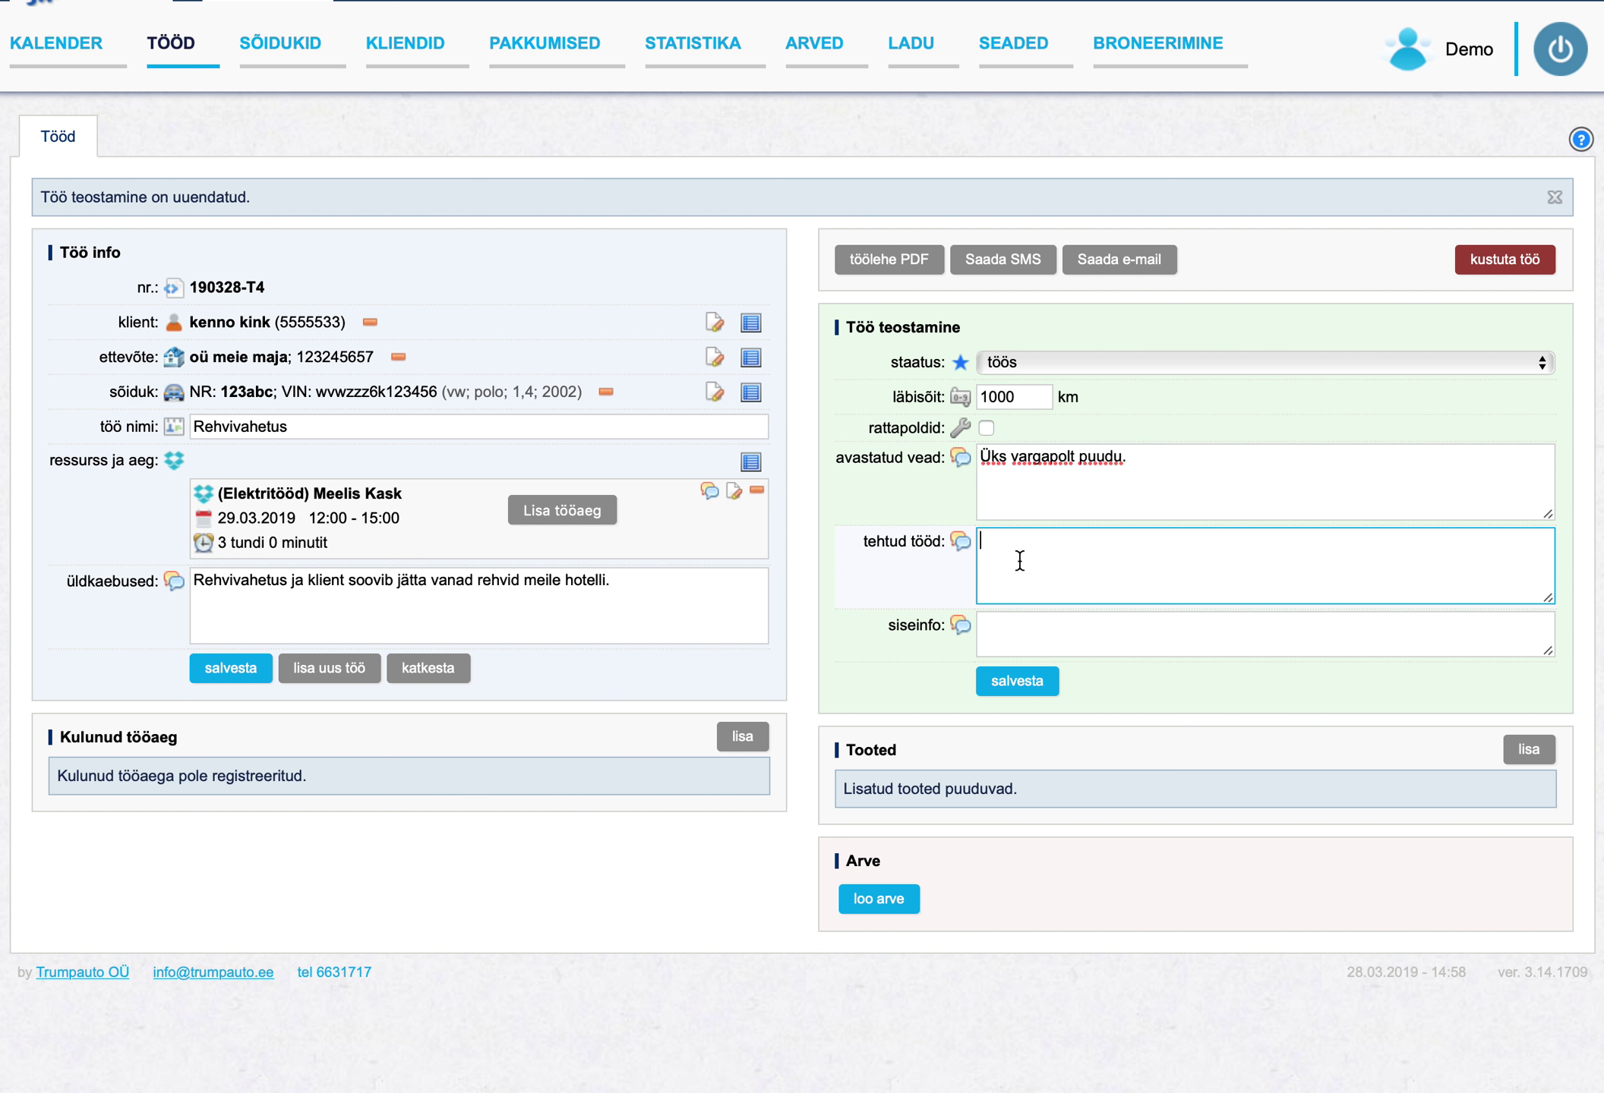
type("Rehvid vahetatud.")
left_click(1025, 637)
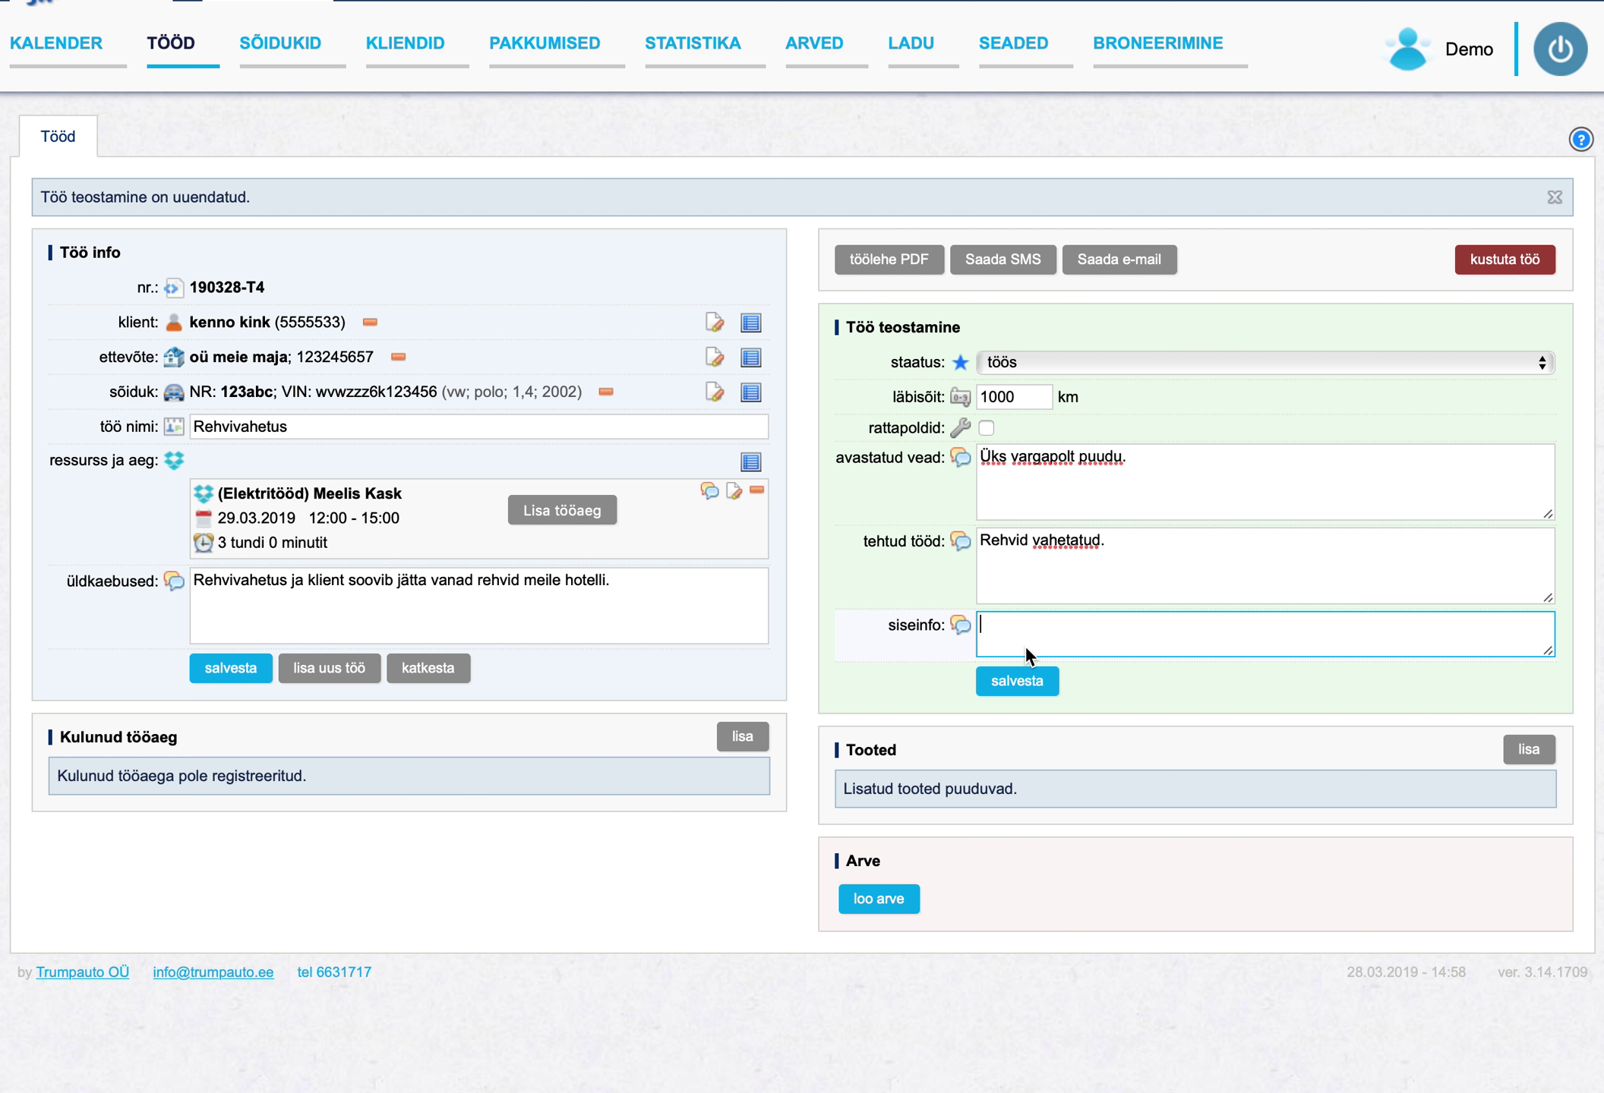
left_click(1021, 680)
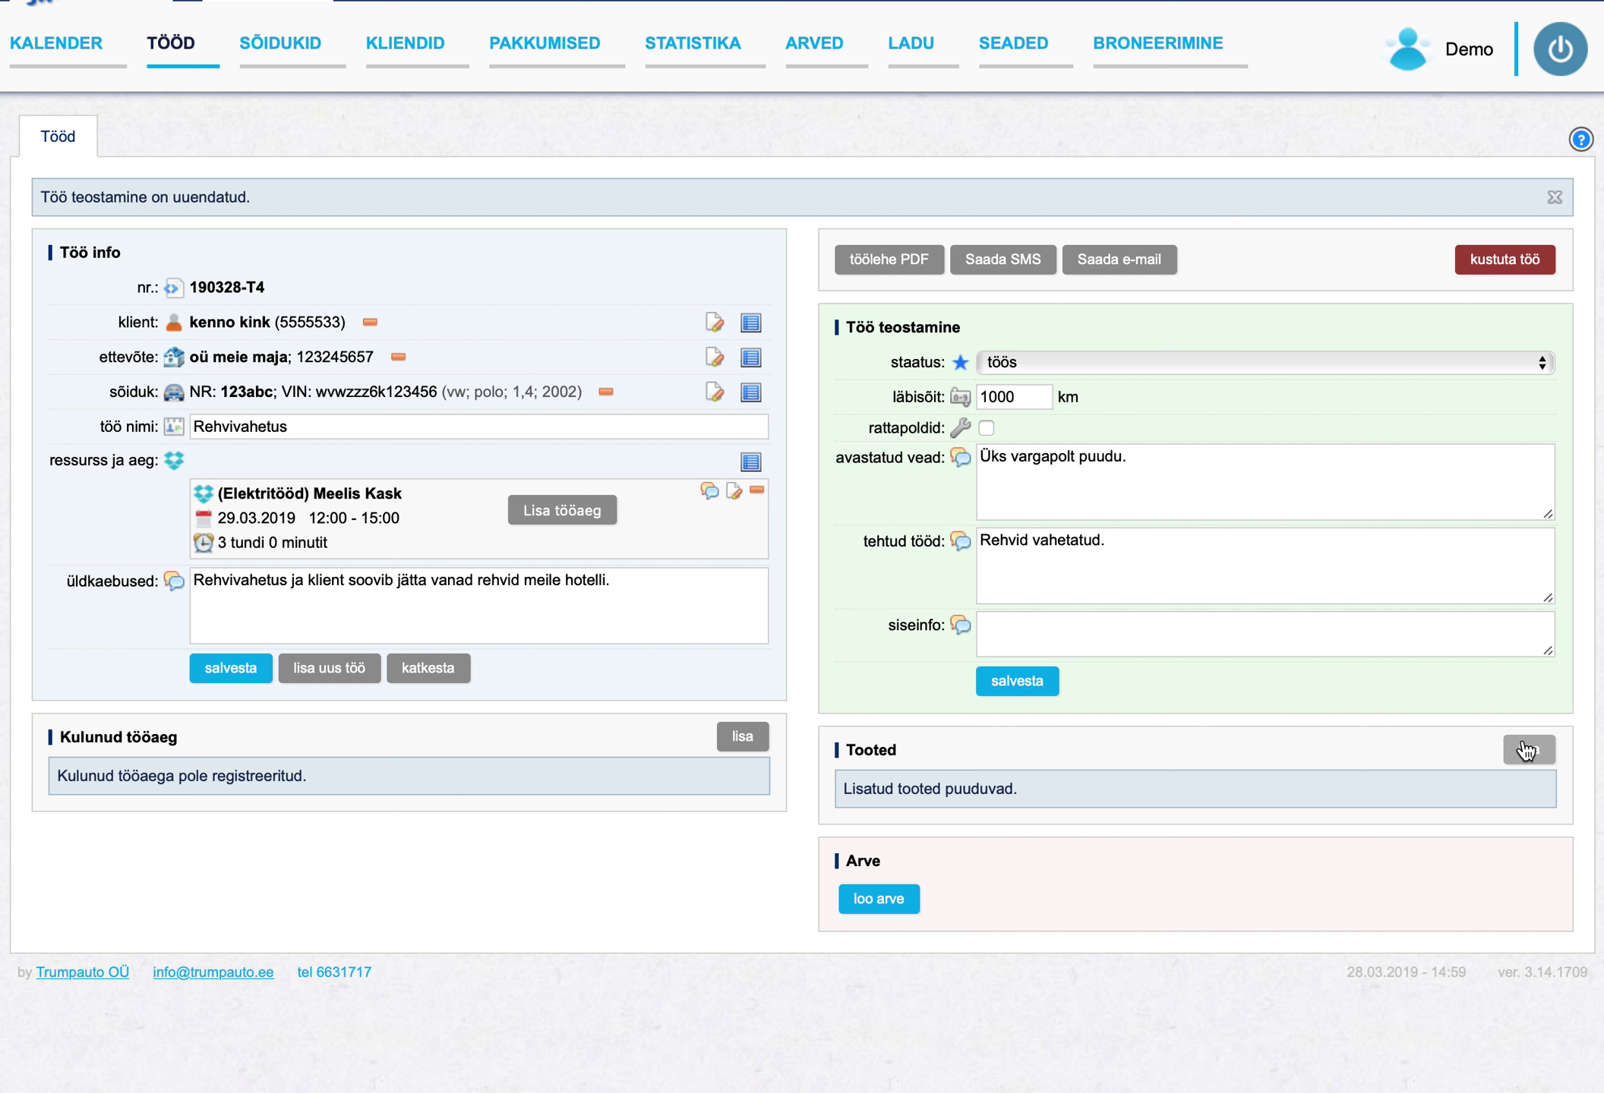
- Search the products for "rehvi" and add 4x Rehvivahetus (tasakaal + montaaz) to the job with quantity 1 at 30 €
left_click(1528, 748)
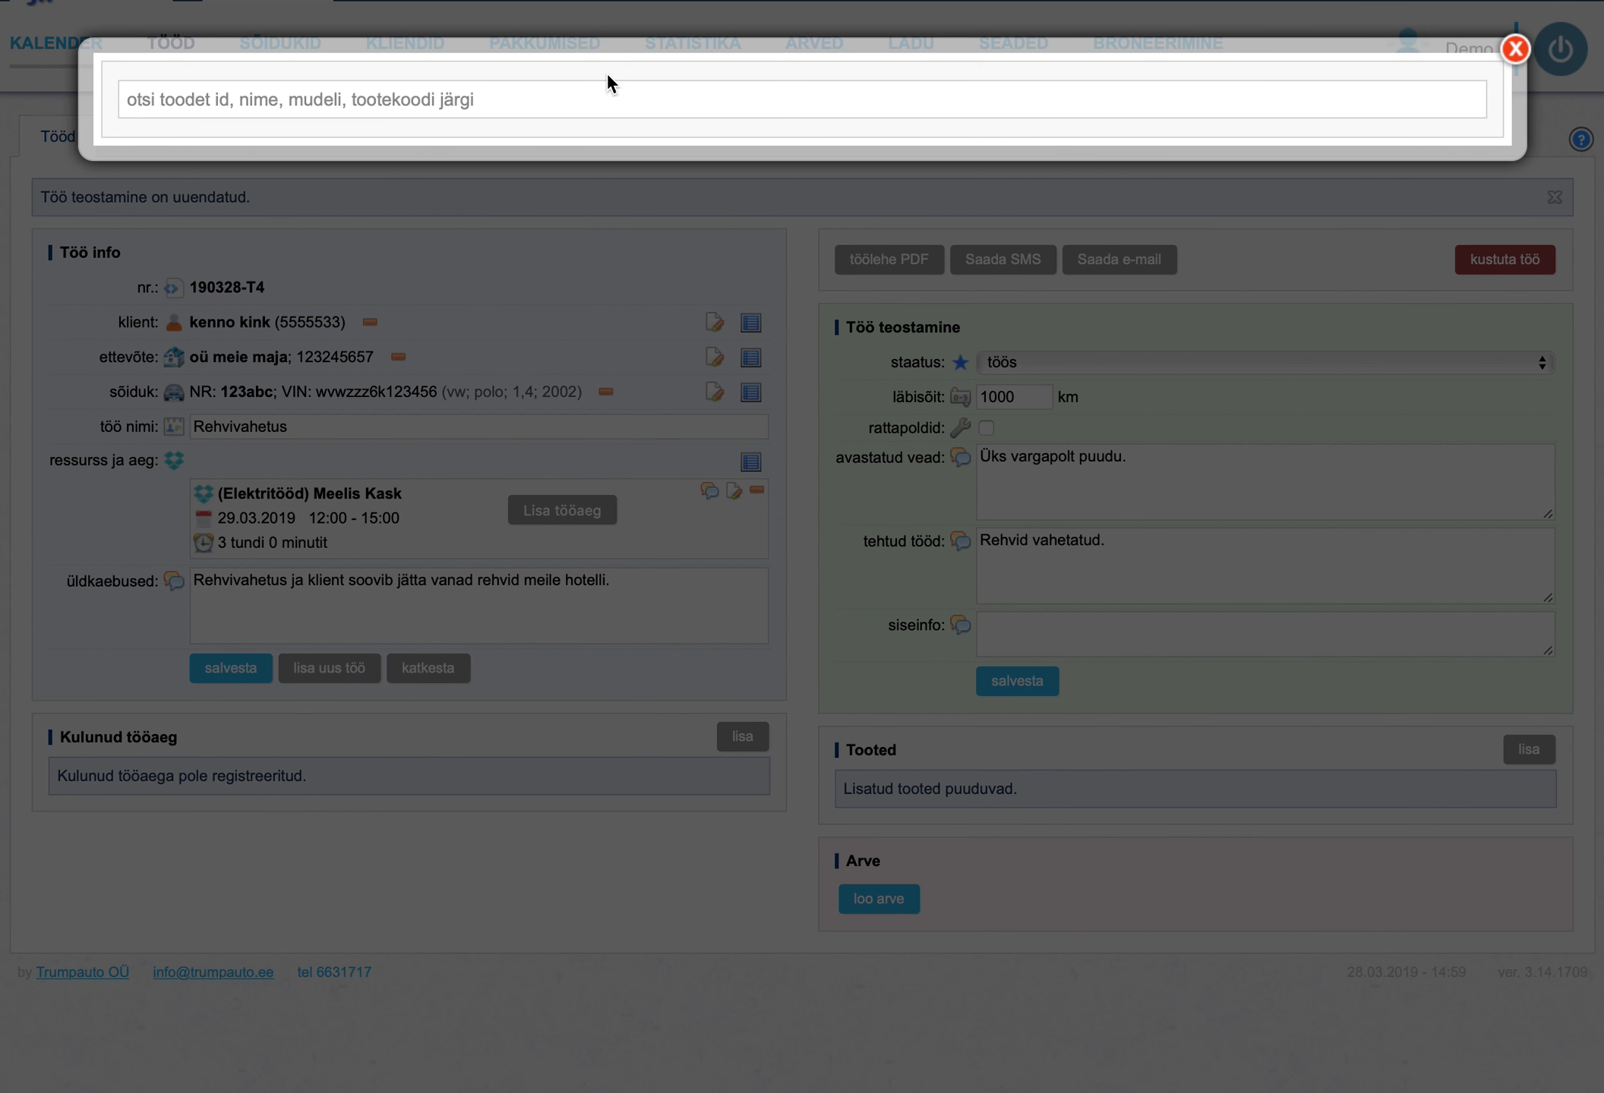
left_click(574, 101)
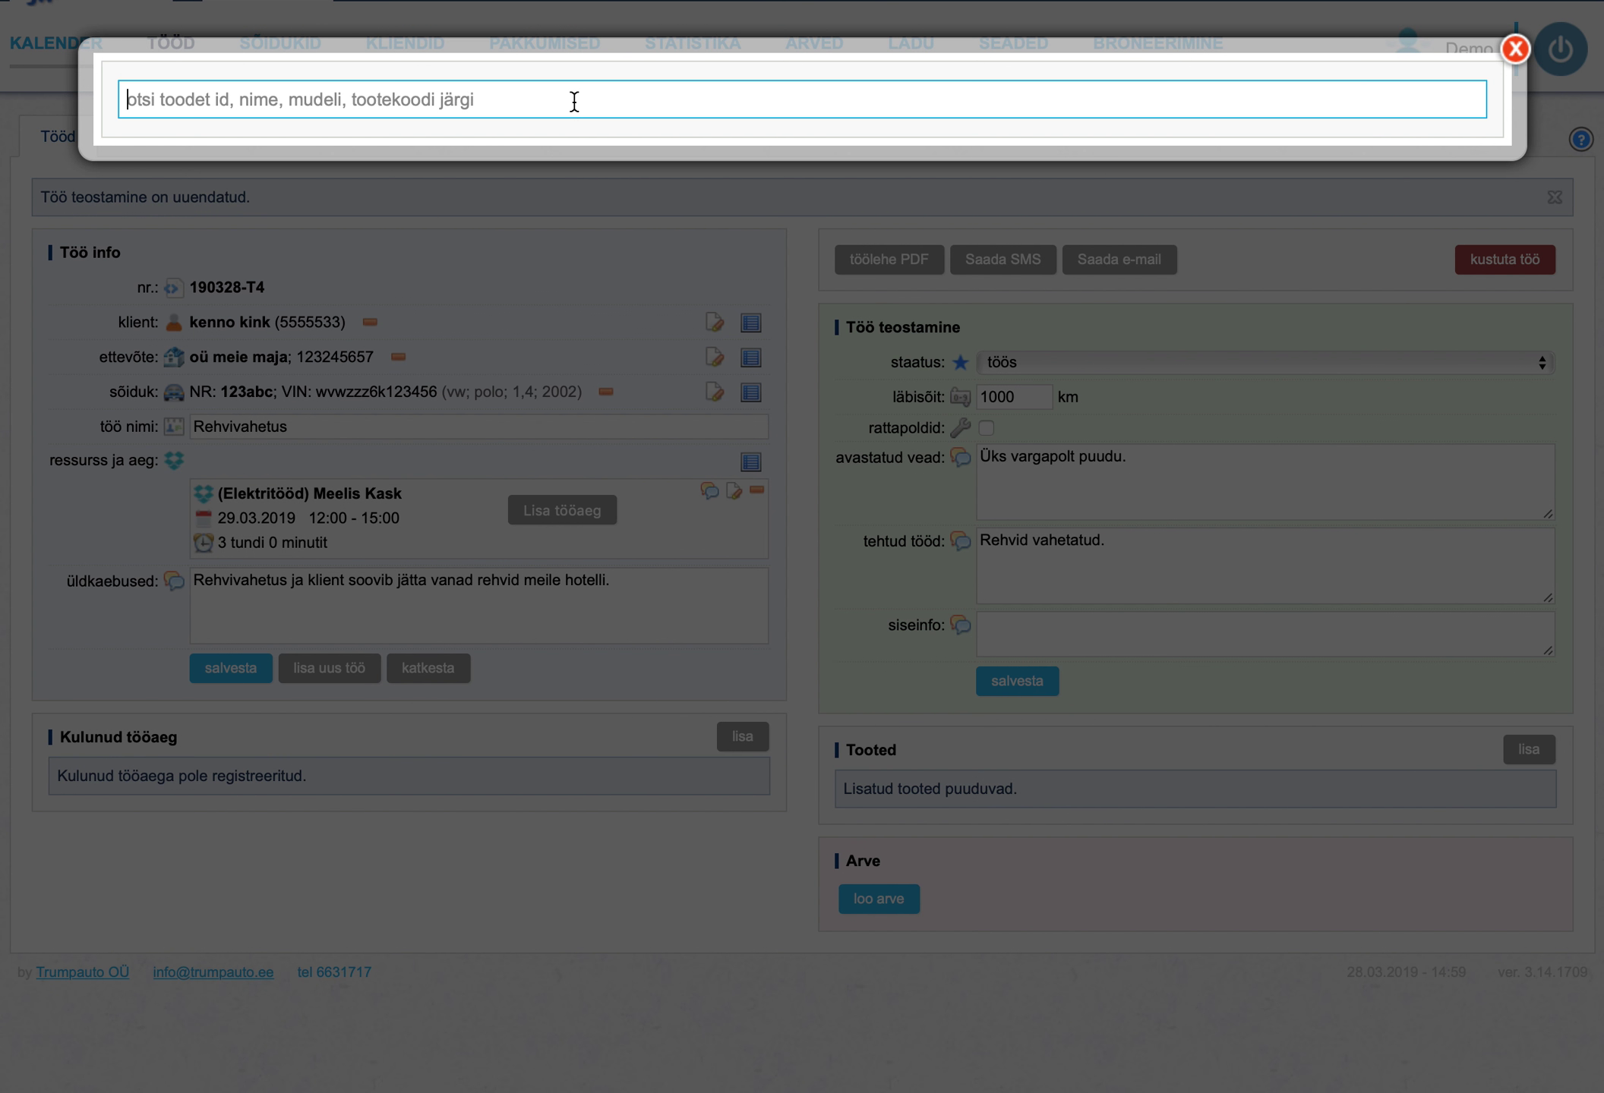
type("rehviv")
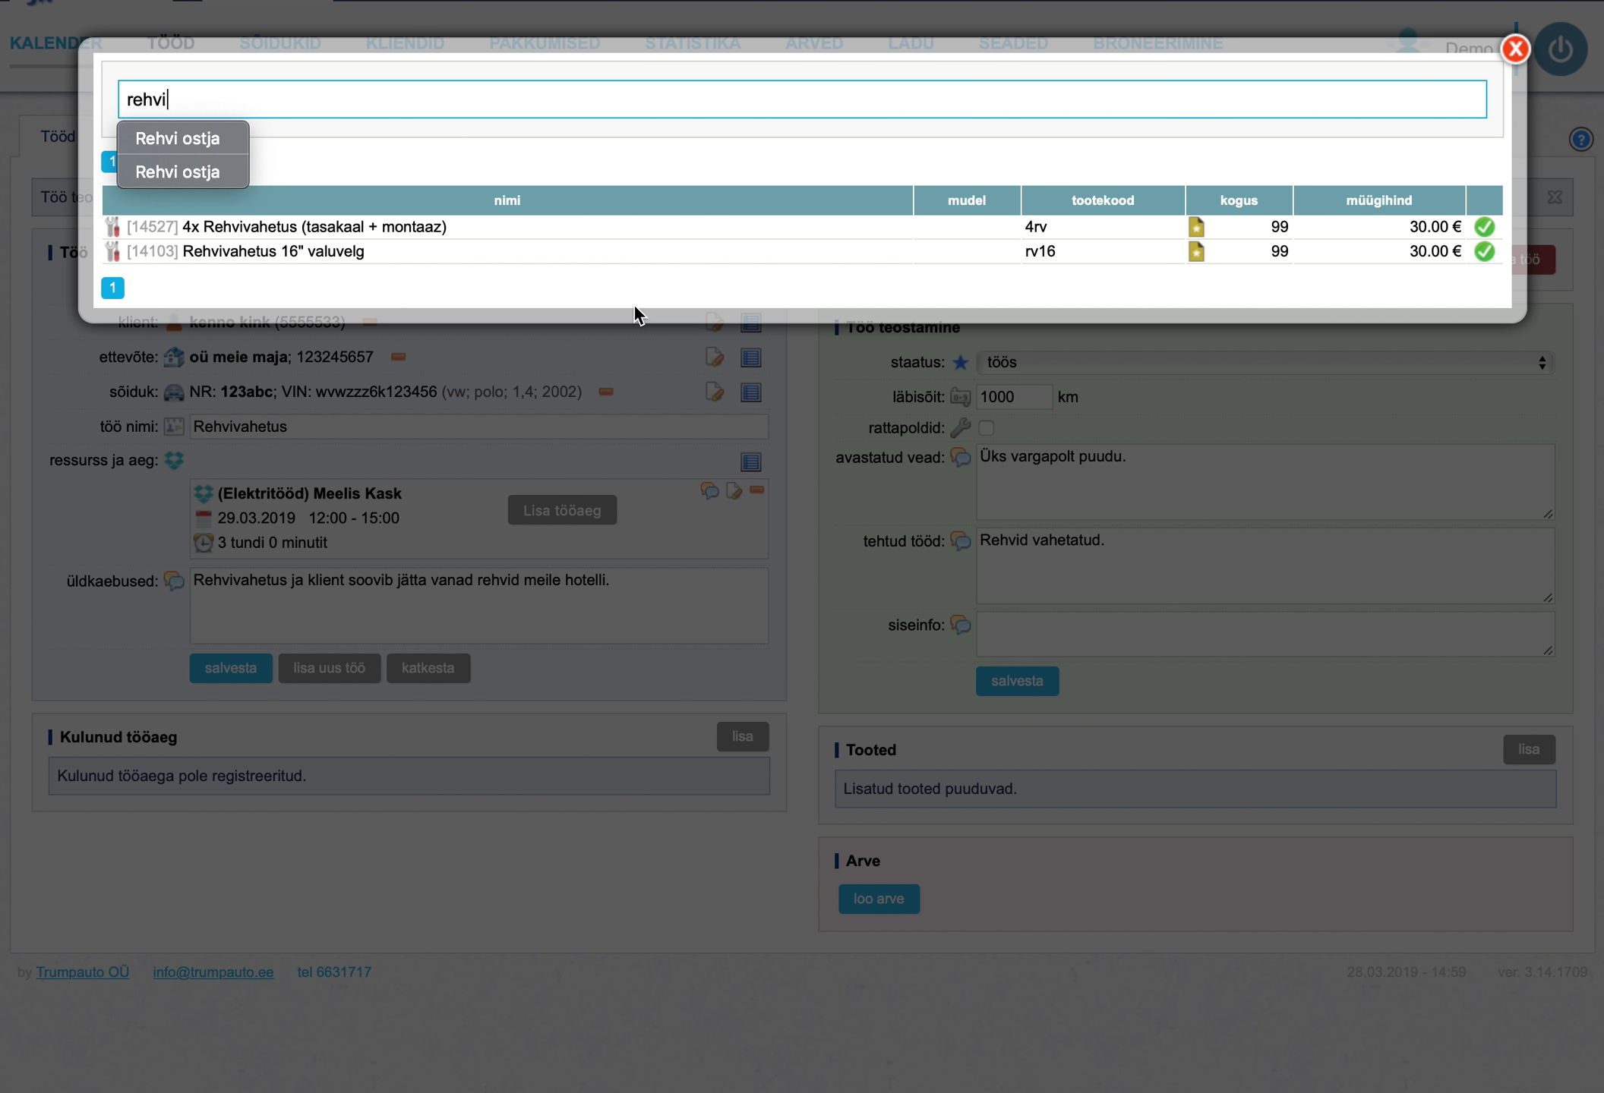
left_click(636, 311)
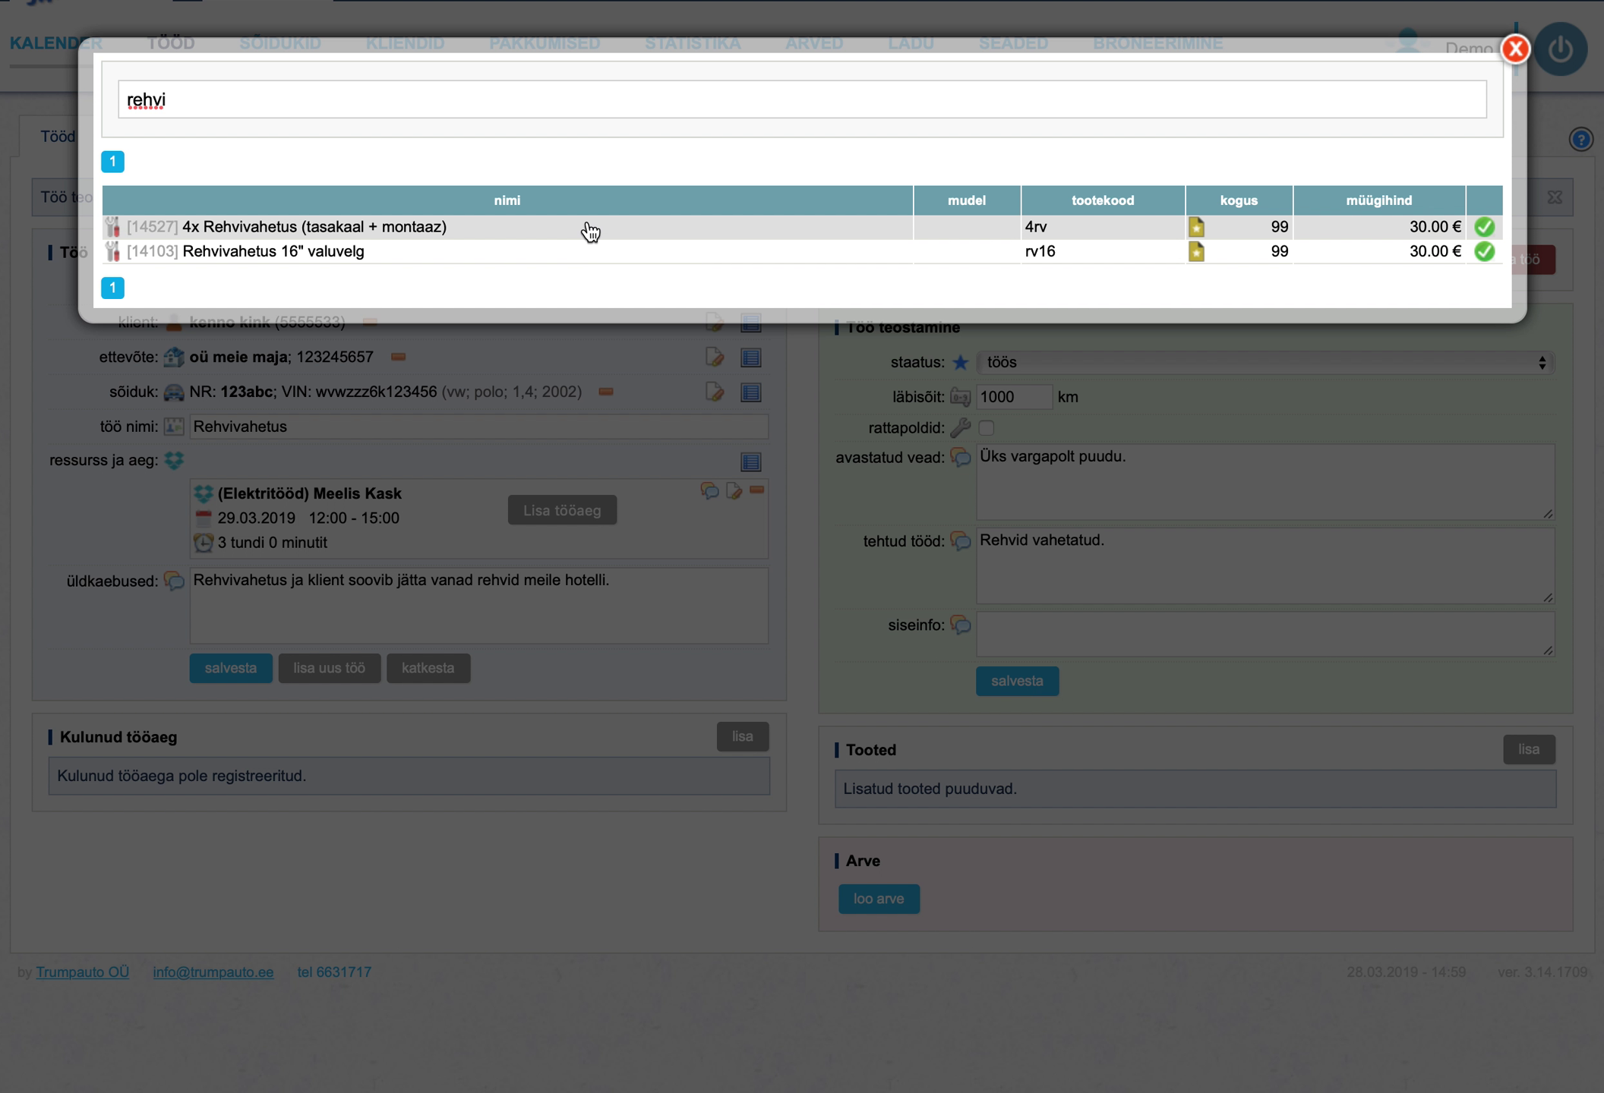
left_click(1485, 229)
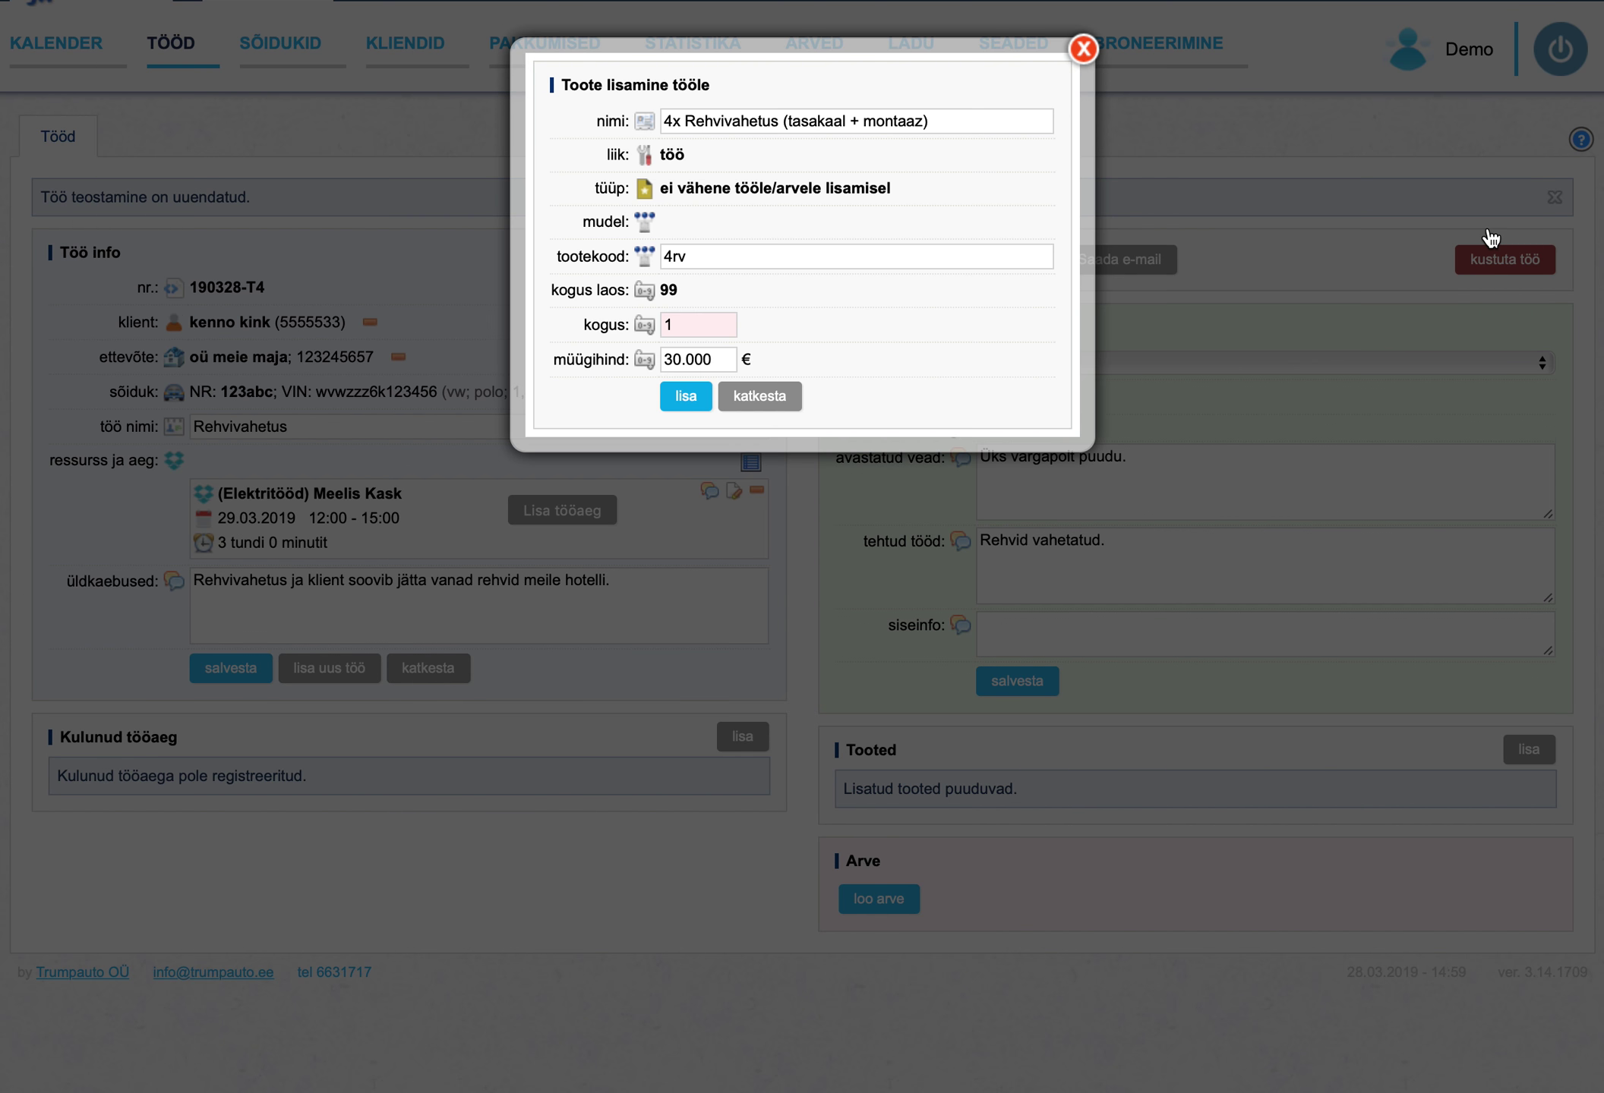
left_click(705, 399)
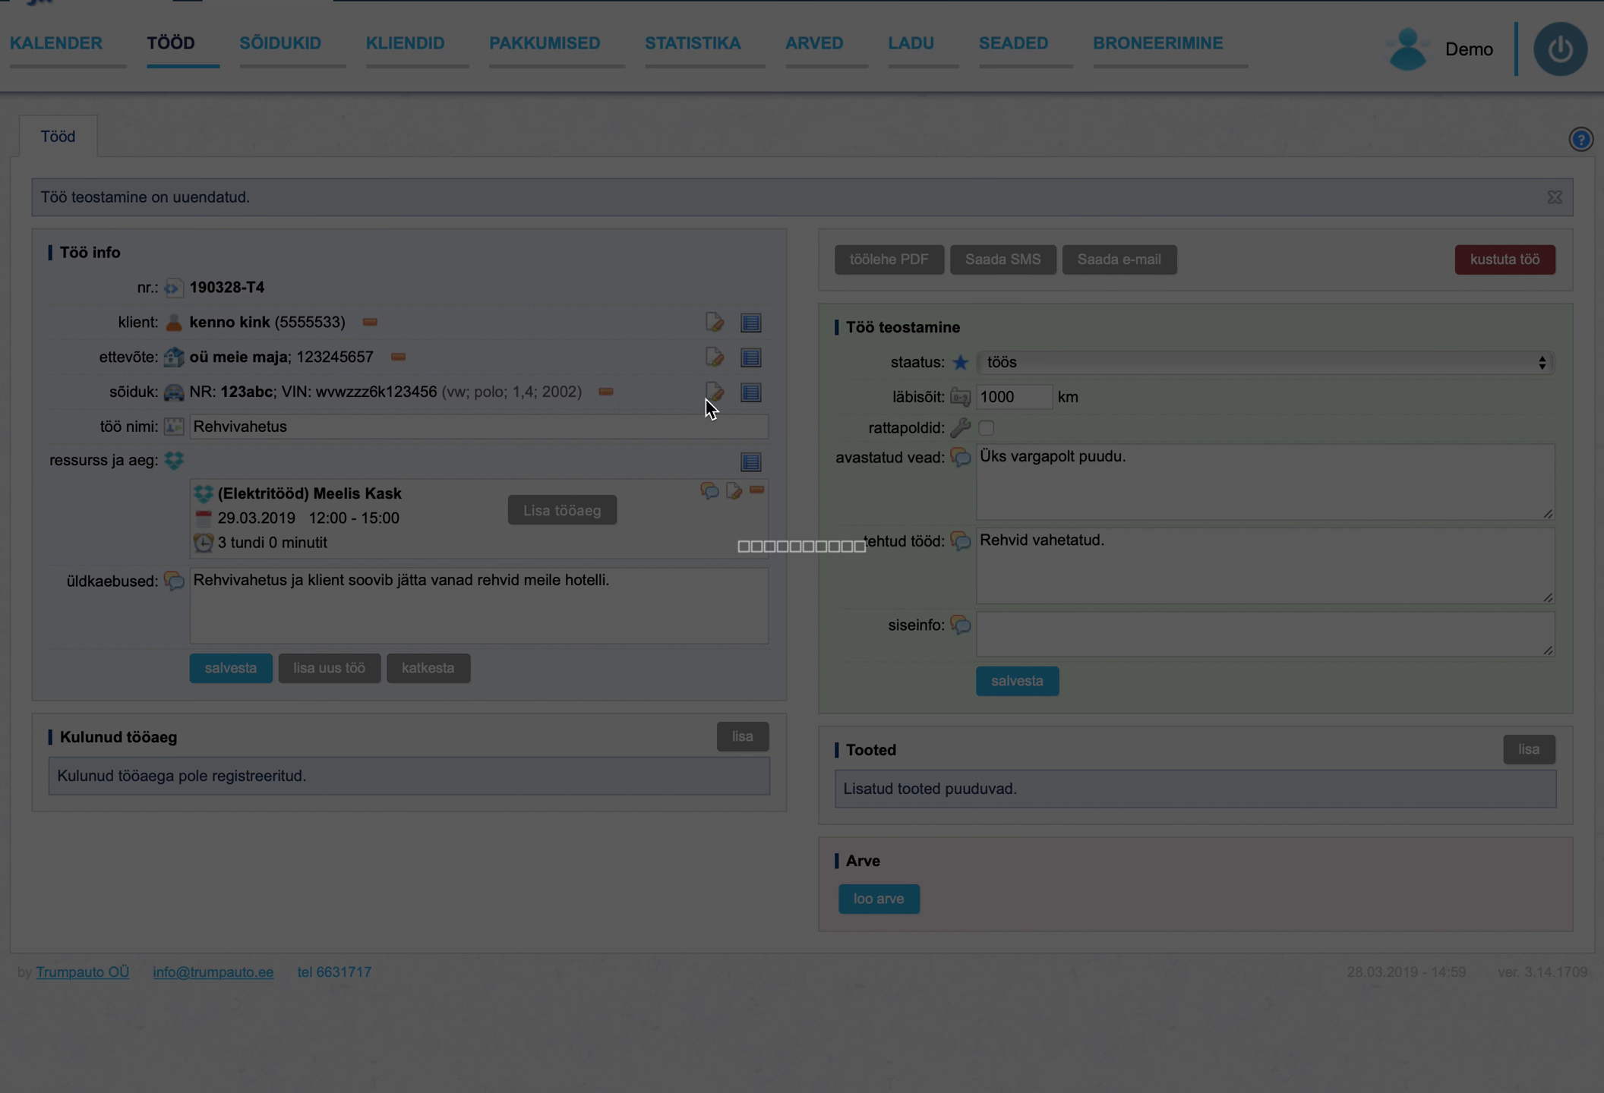
- Log two work time entries of 1 hour each for the Elektritööd resource, dated 29.03.2019
scroll(1134, 602, "down", 1)
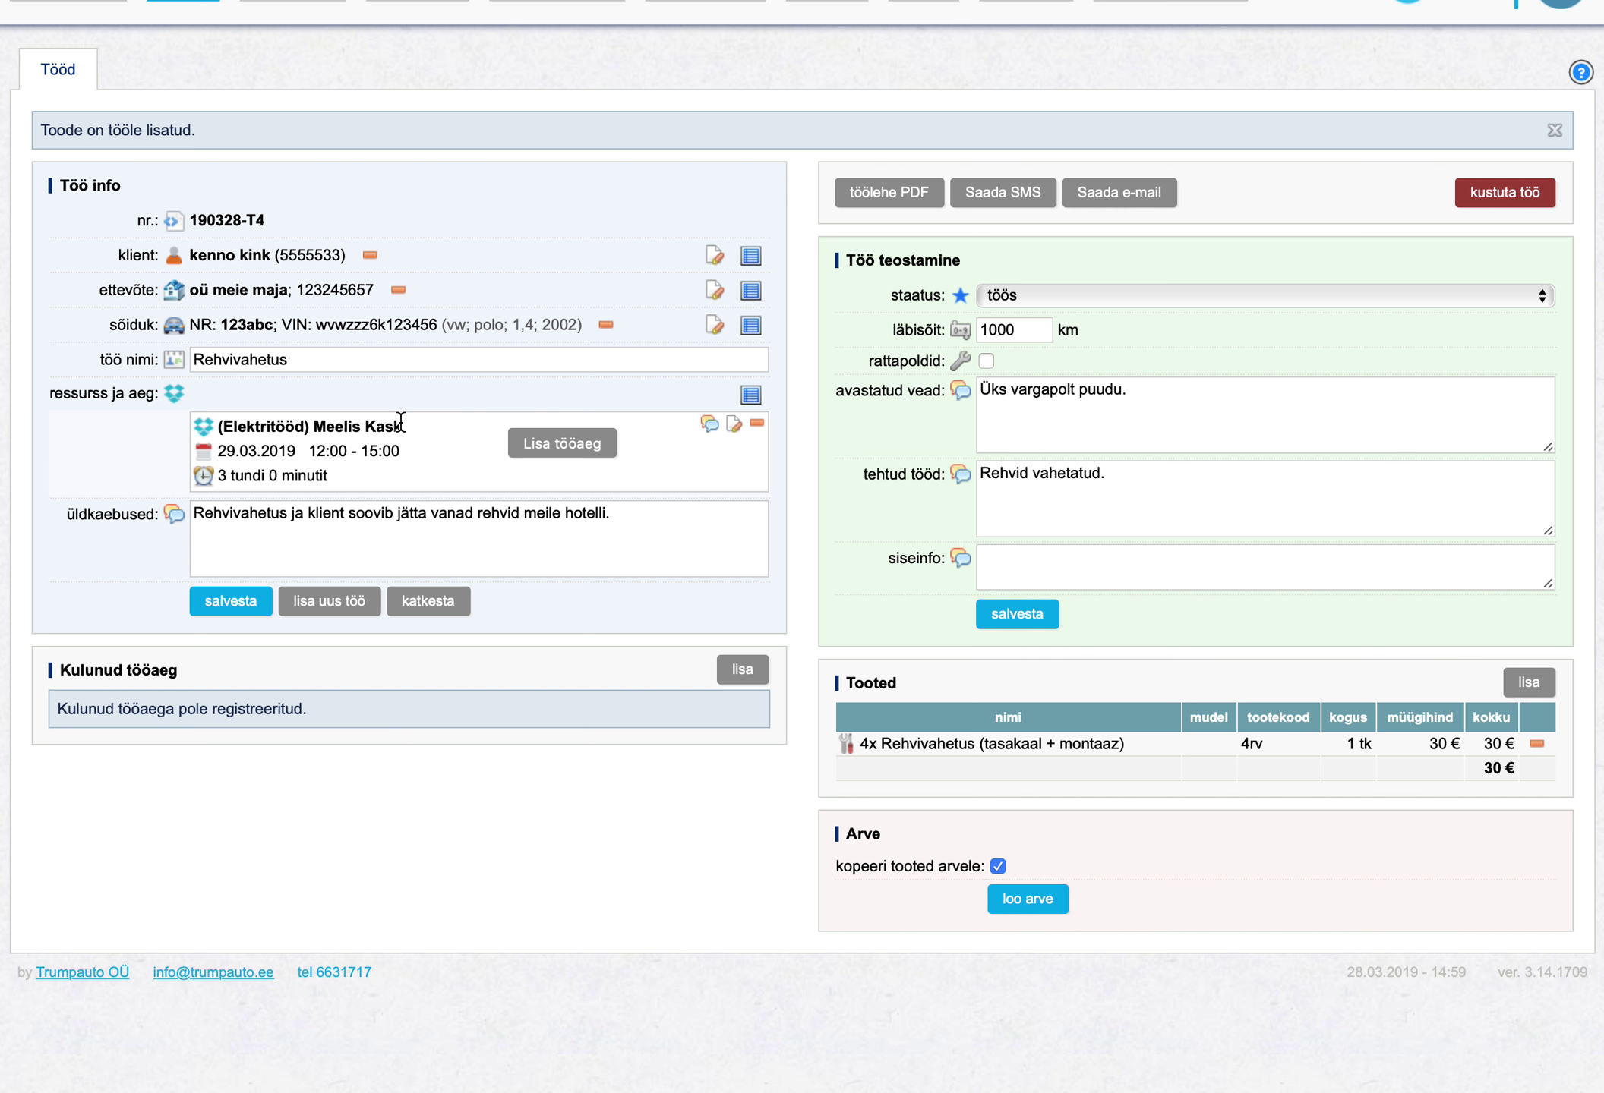
left_click(547, 446)
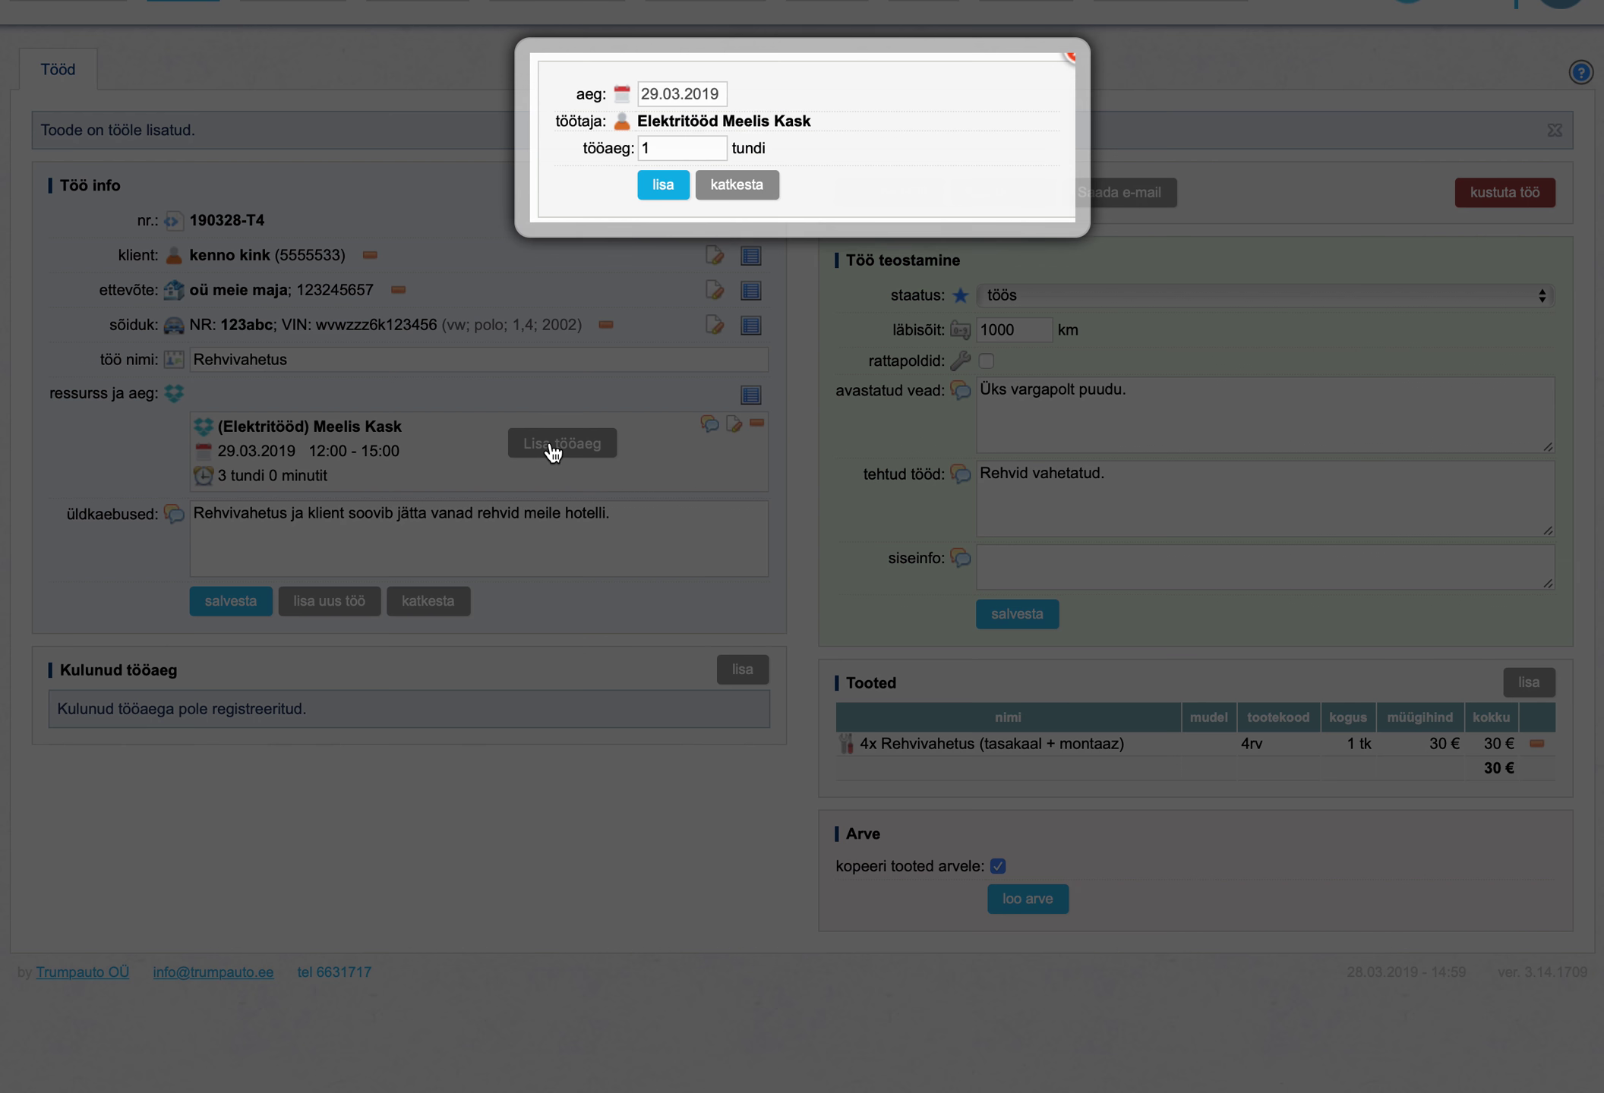
left_click(647, 147)
left_click(658, 185)
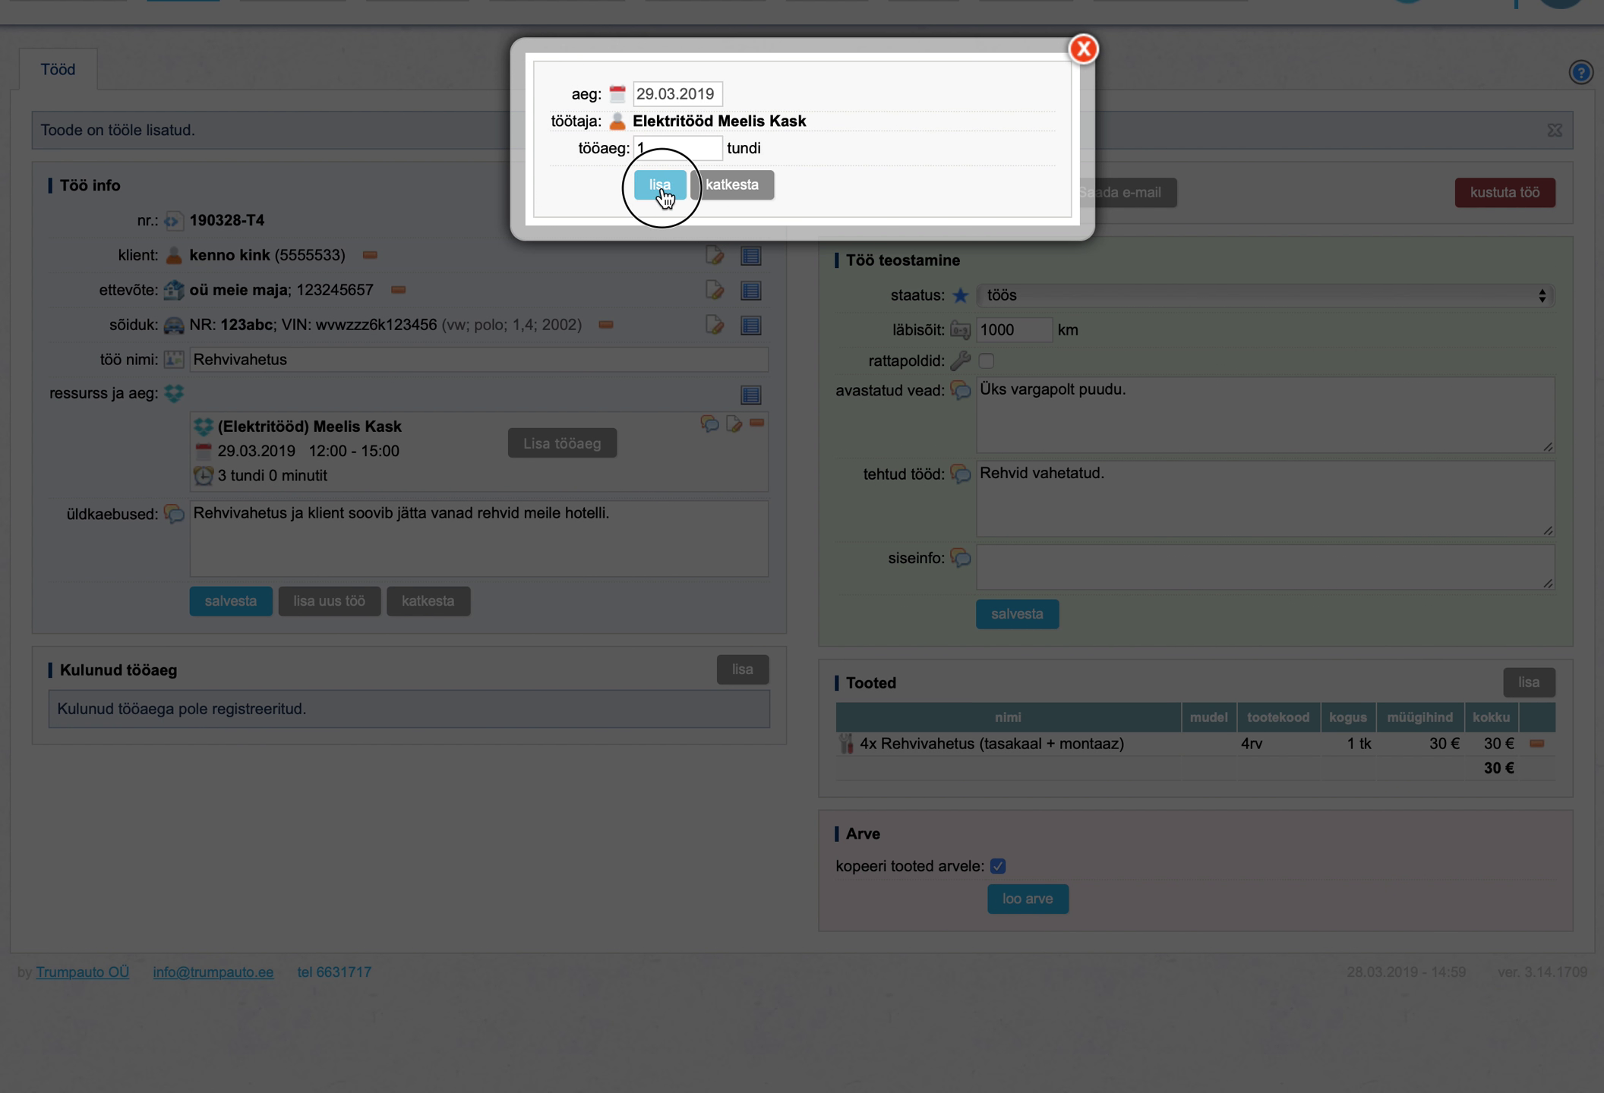
scroll(584, 494, "down", 3)
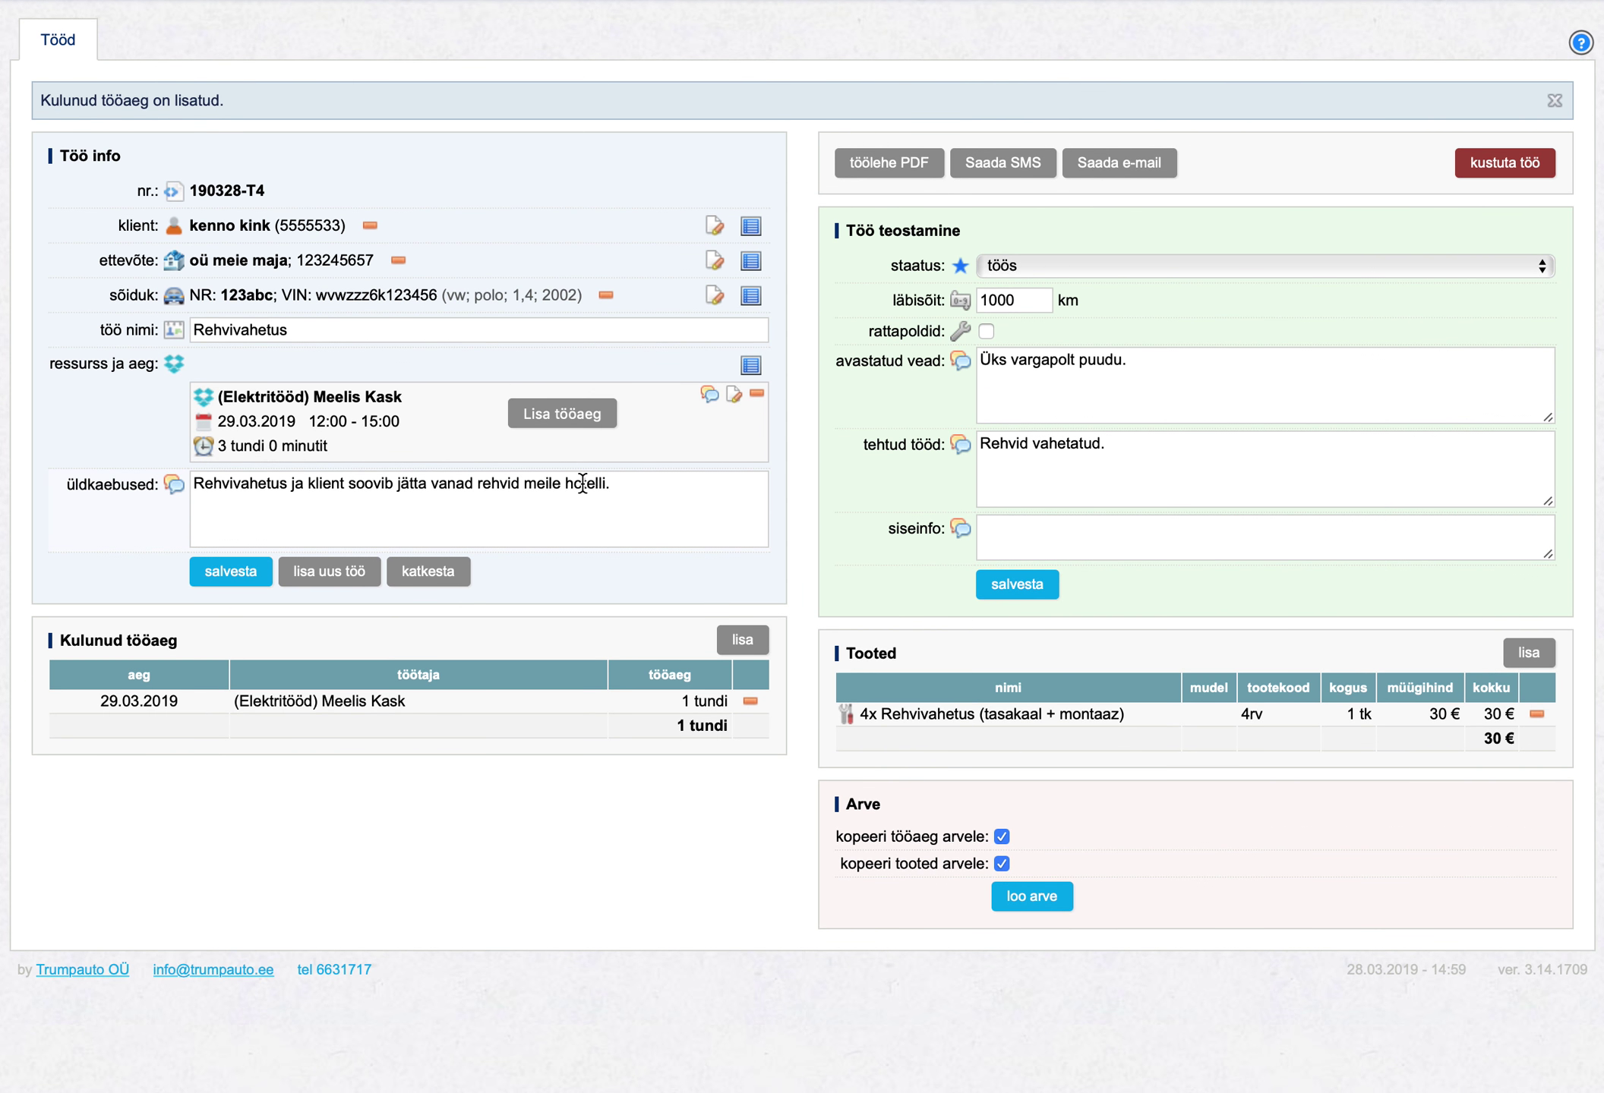
left_click(582, 422)
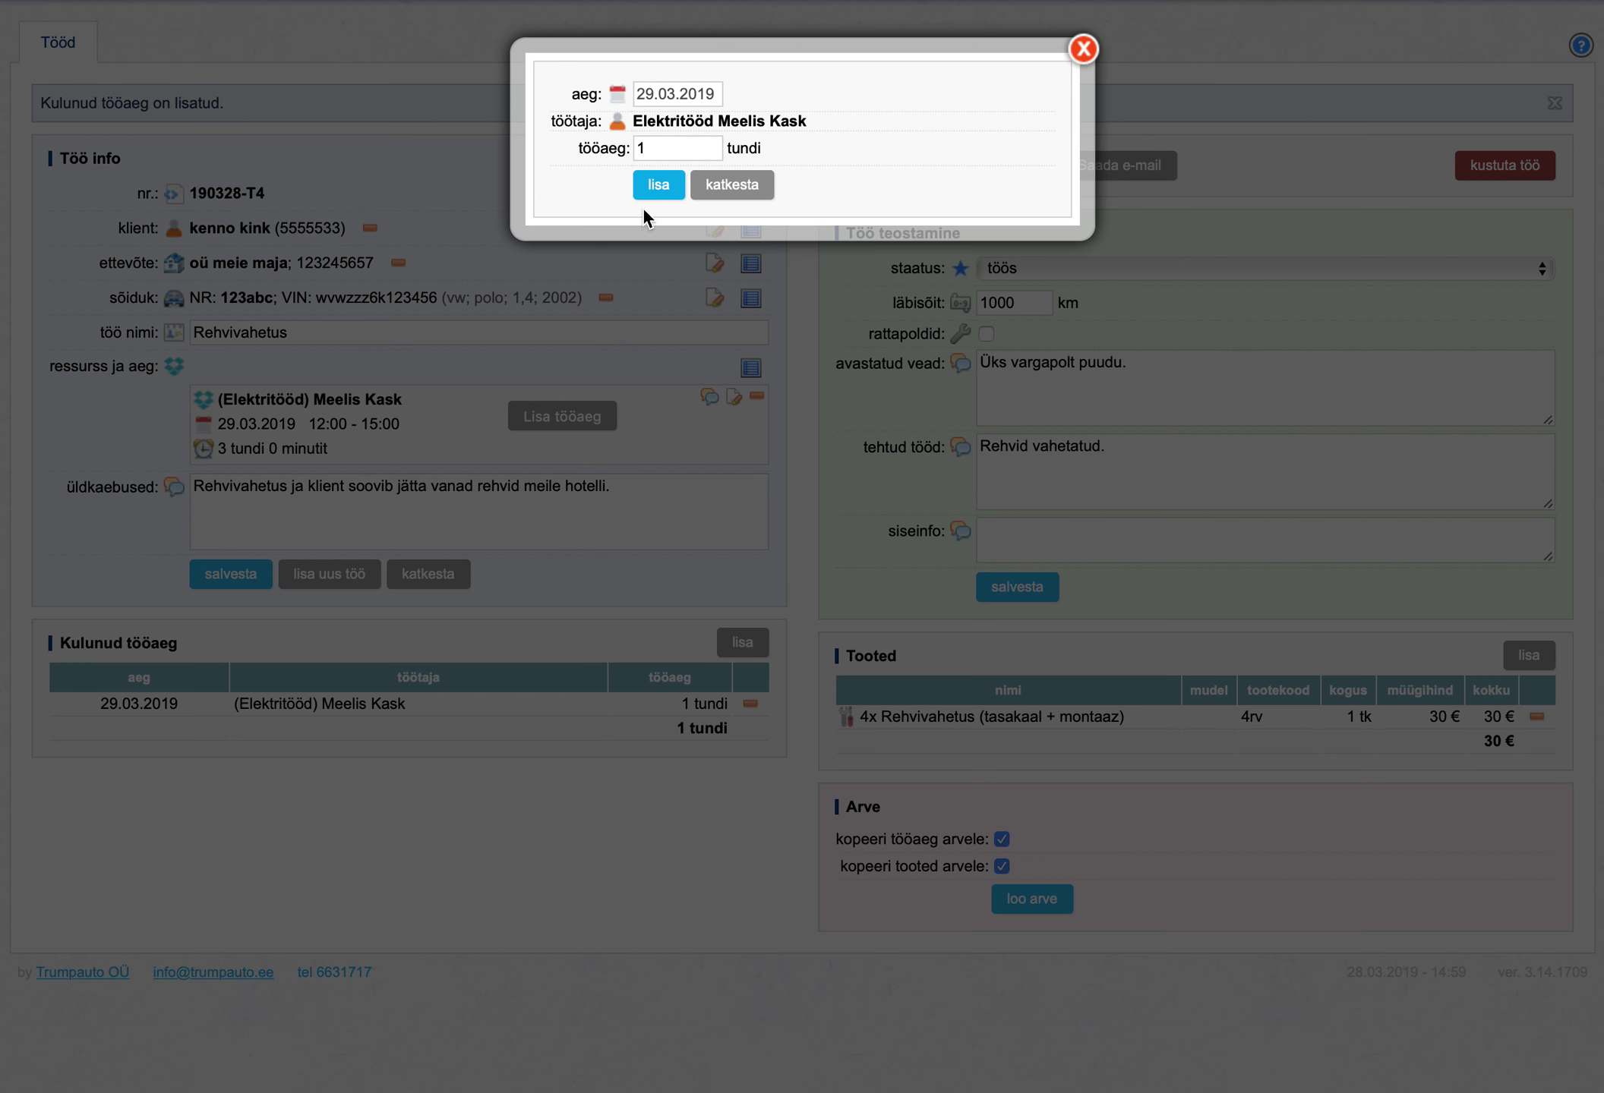
left_click(657, 186)
- Add the Plekksepp resource to the job on 28.03.2019 at 16:00 for 1 hour and save the job info
scroll(597, 503, "down", 3)
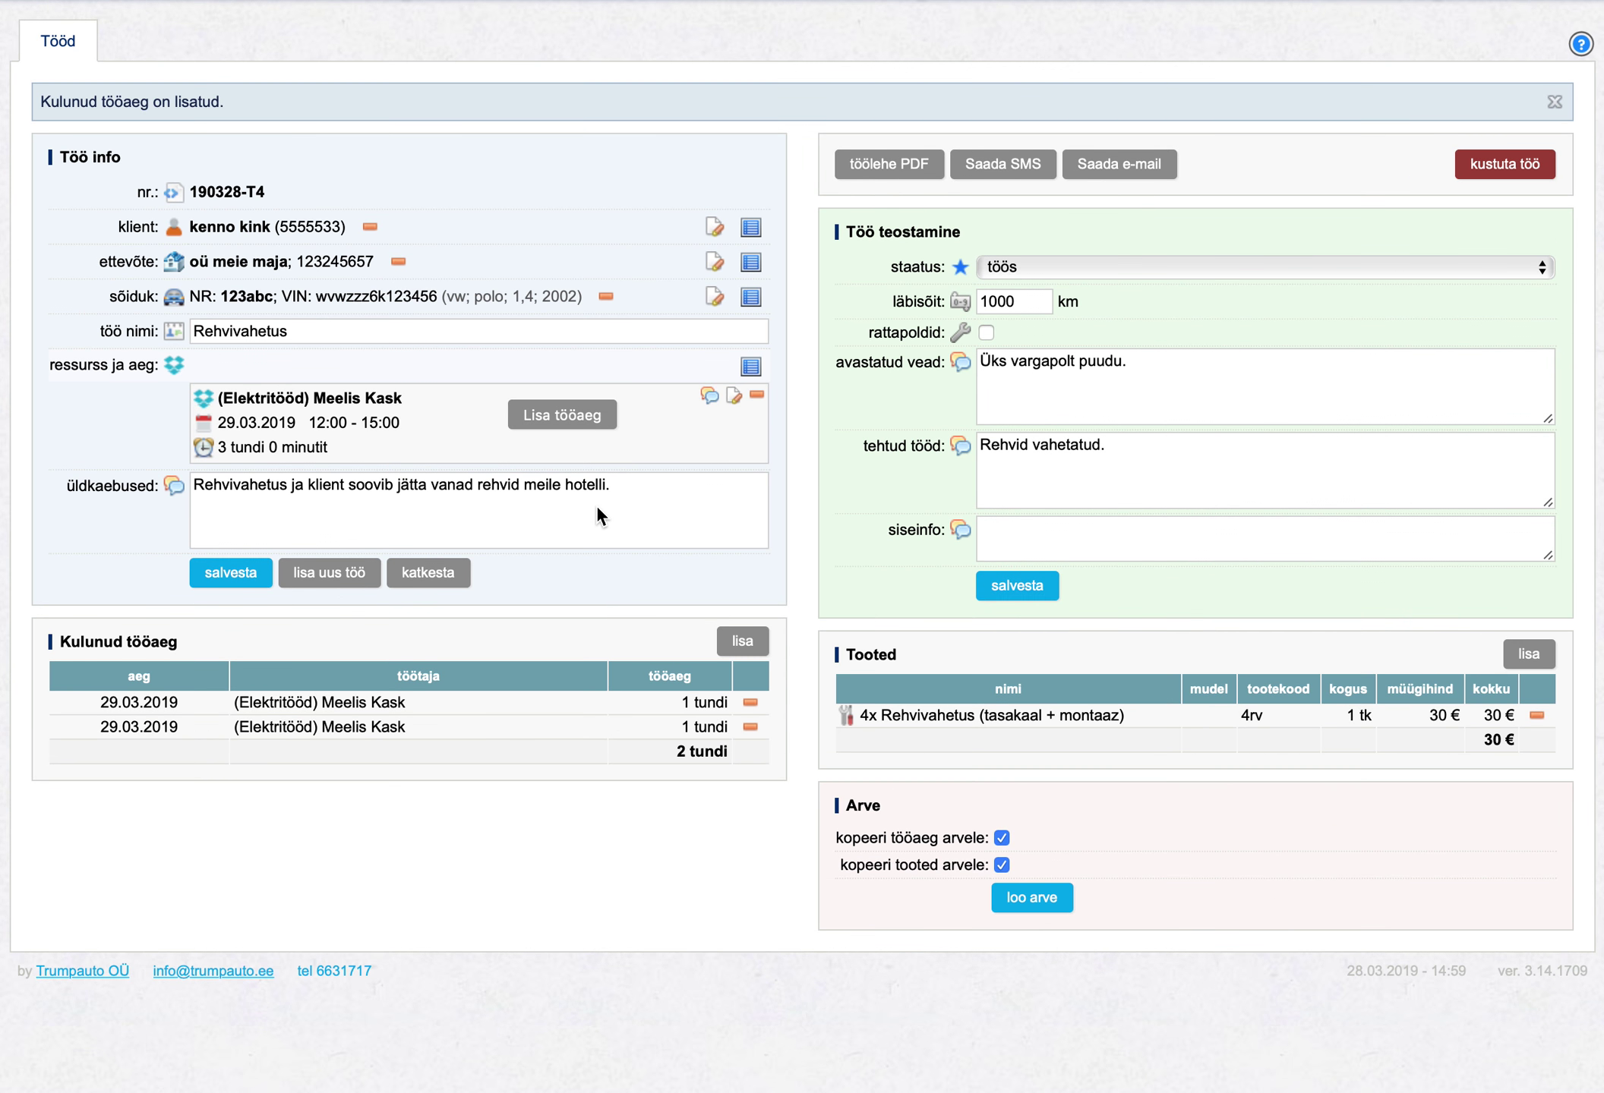
left_click(751, 369)
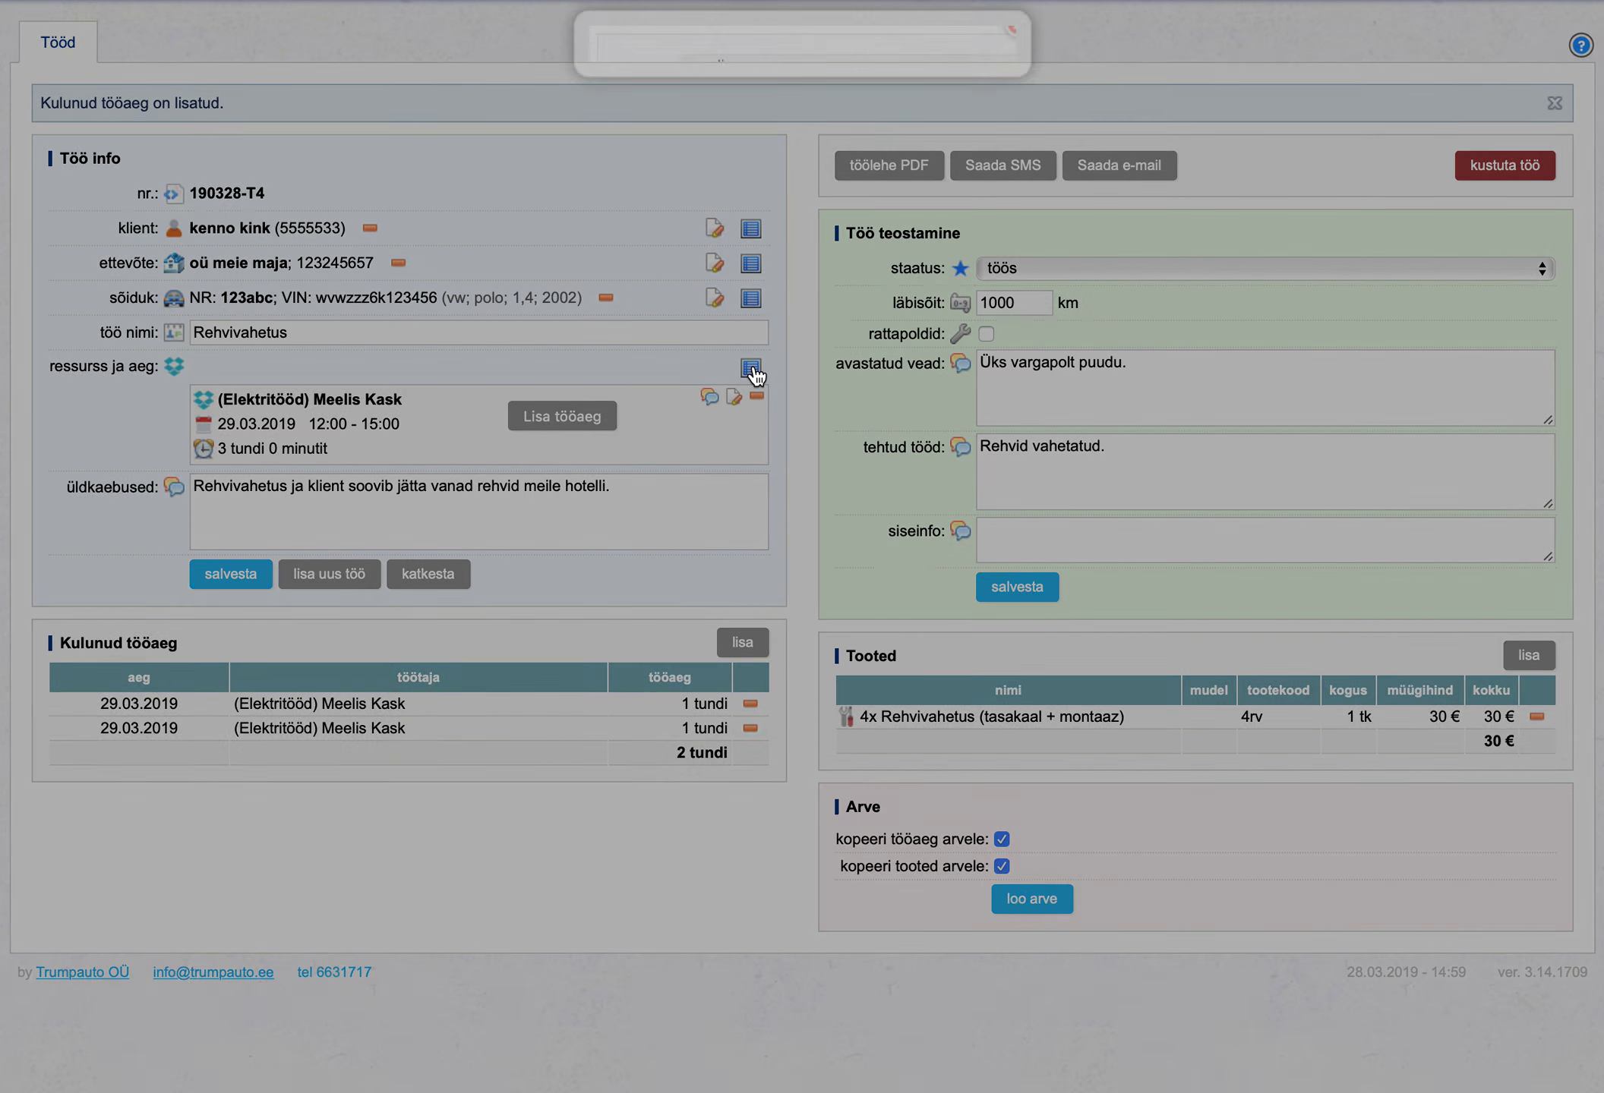
left_click(466, 58)
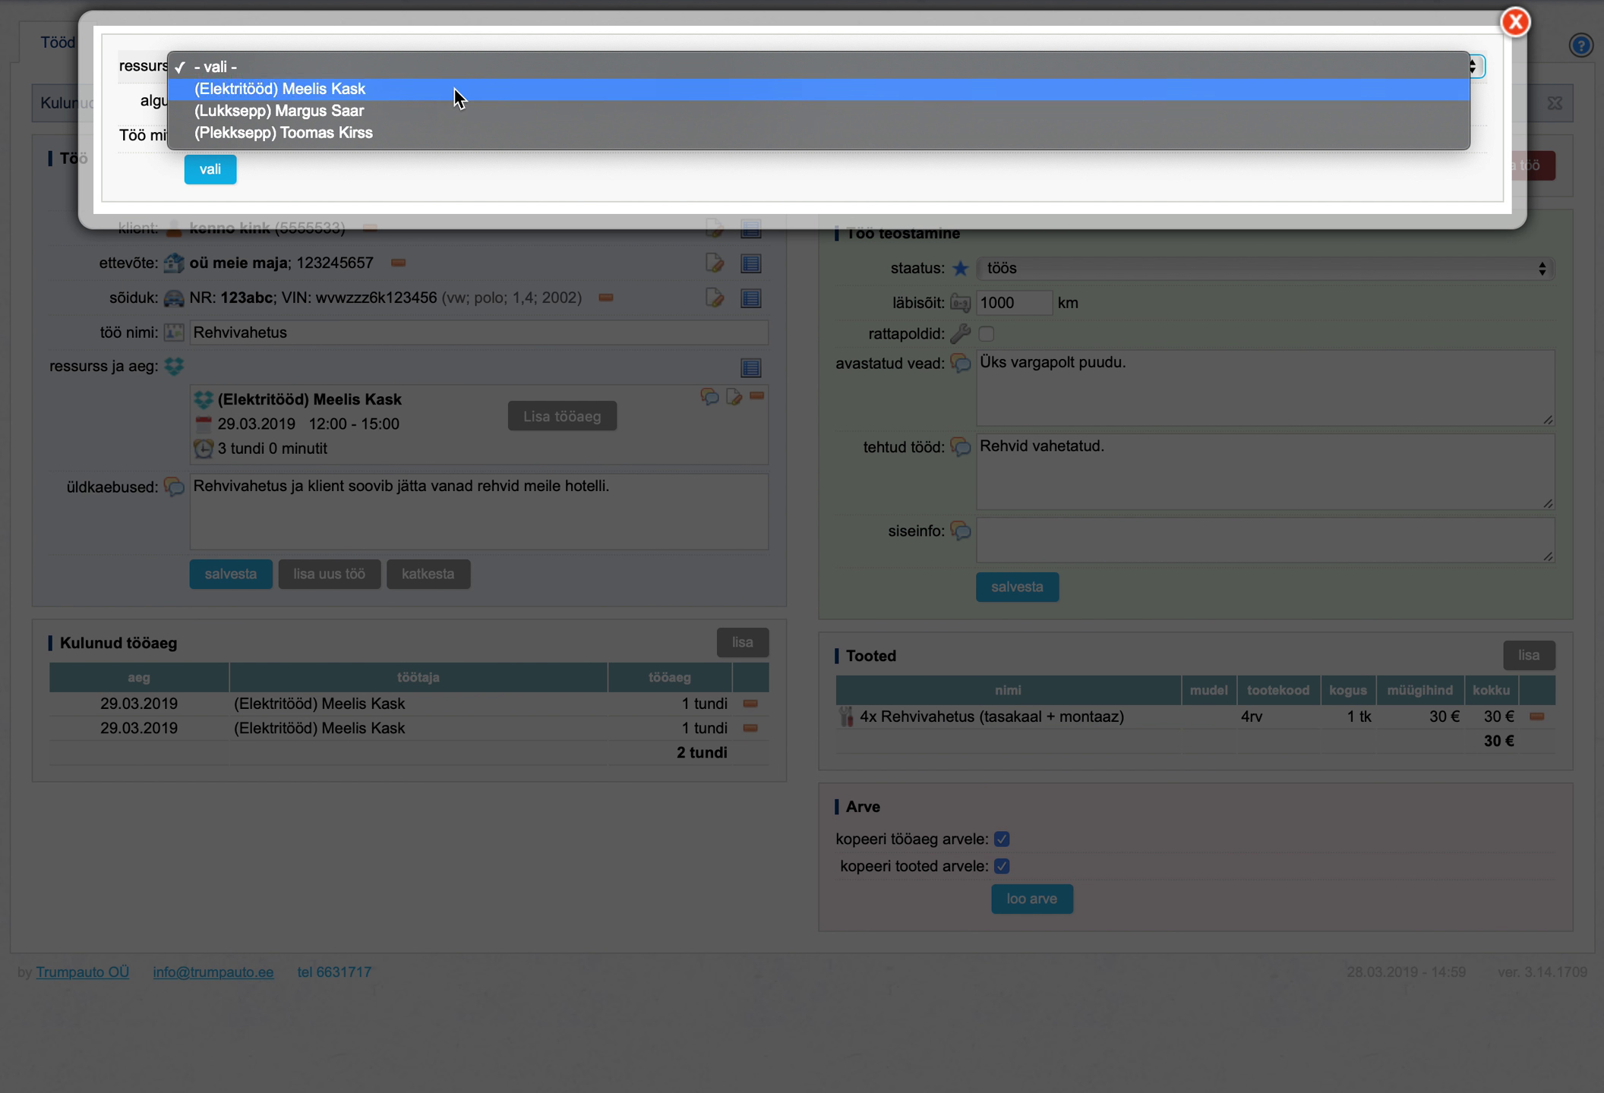
left_click(425, 133)
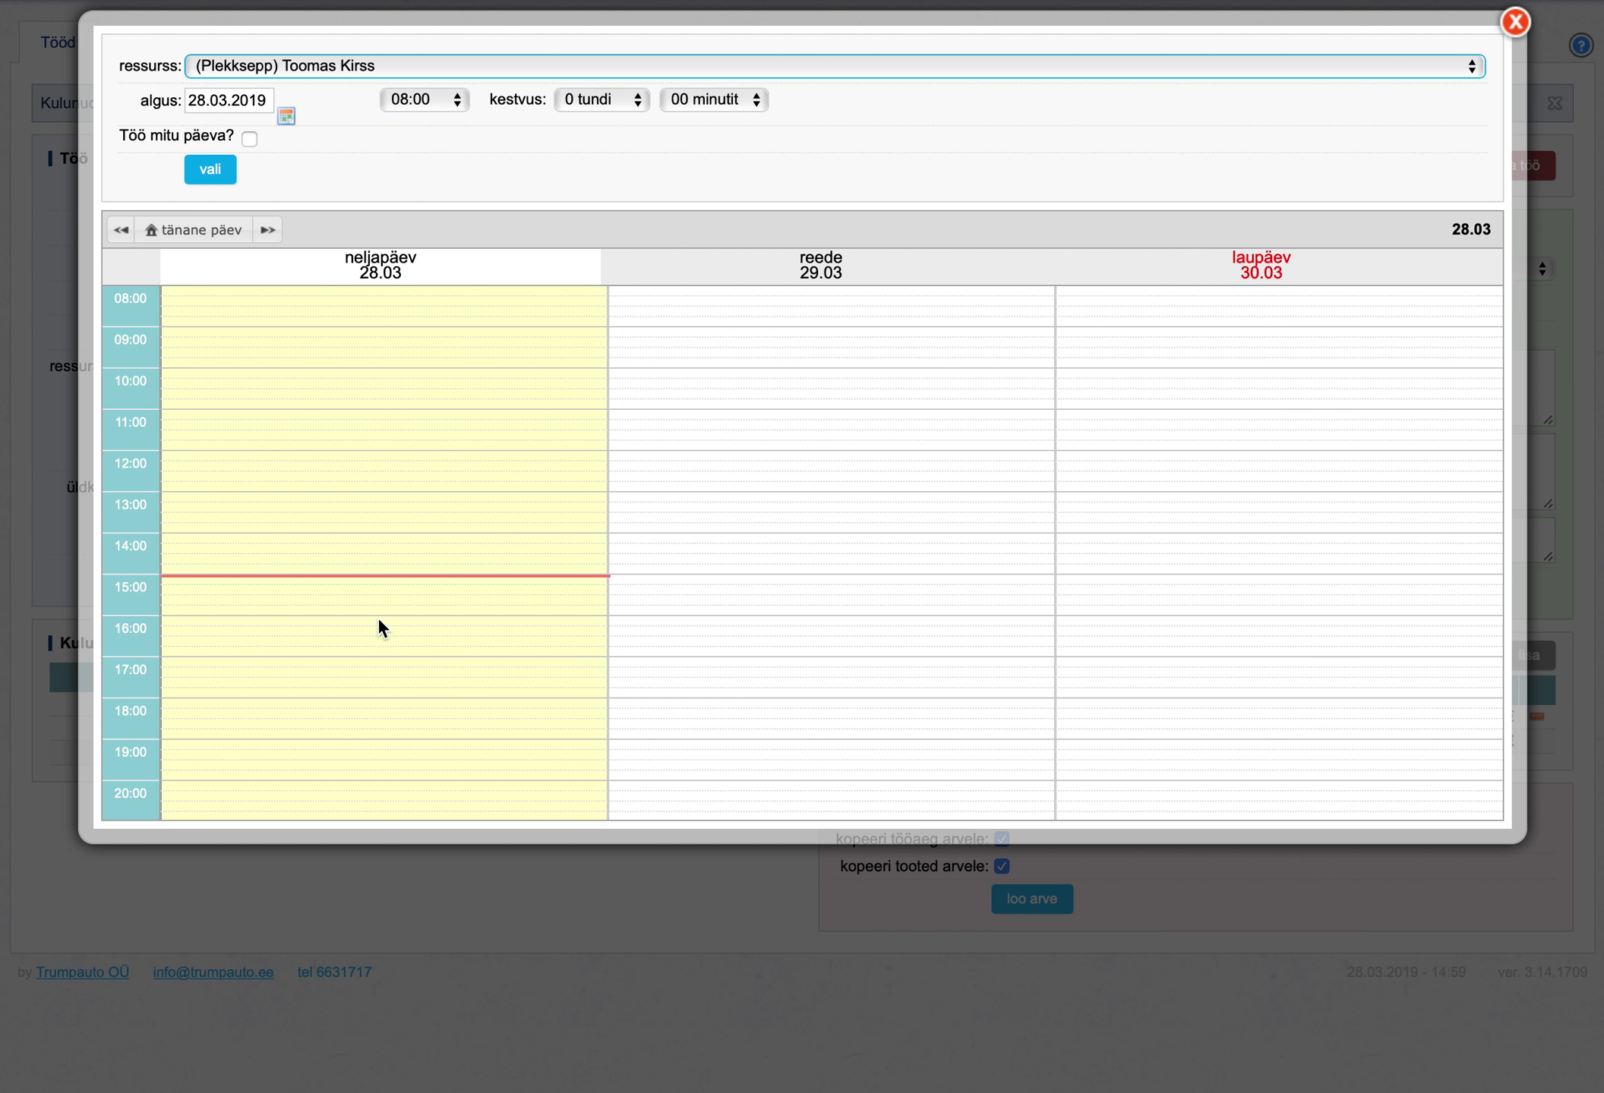
left_click_drag(377, 619, 376, 651)
left_click(224, 177)
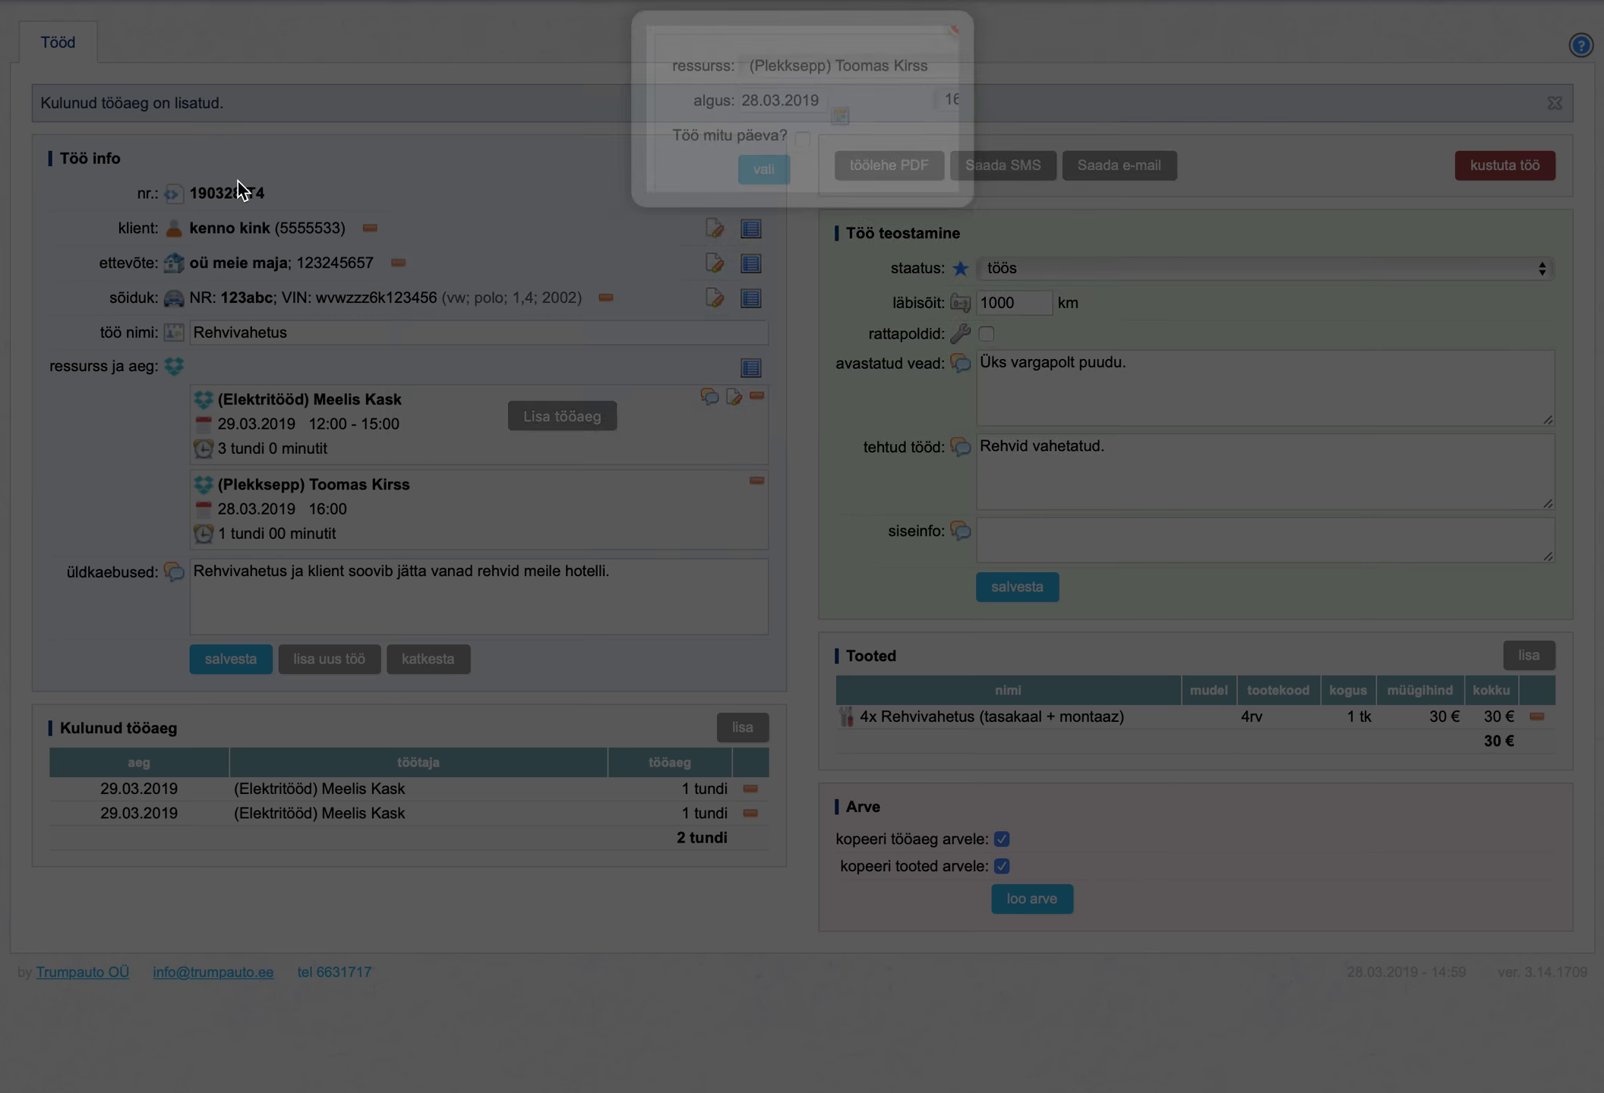
left_click(231, 659)
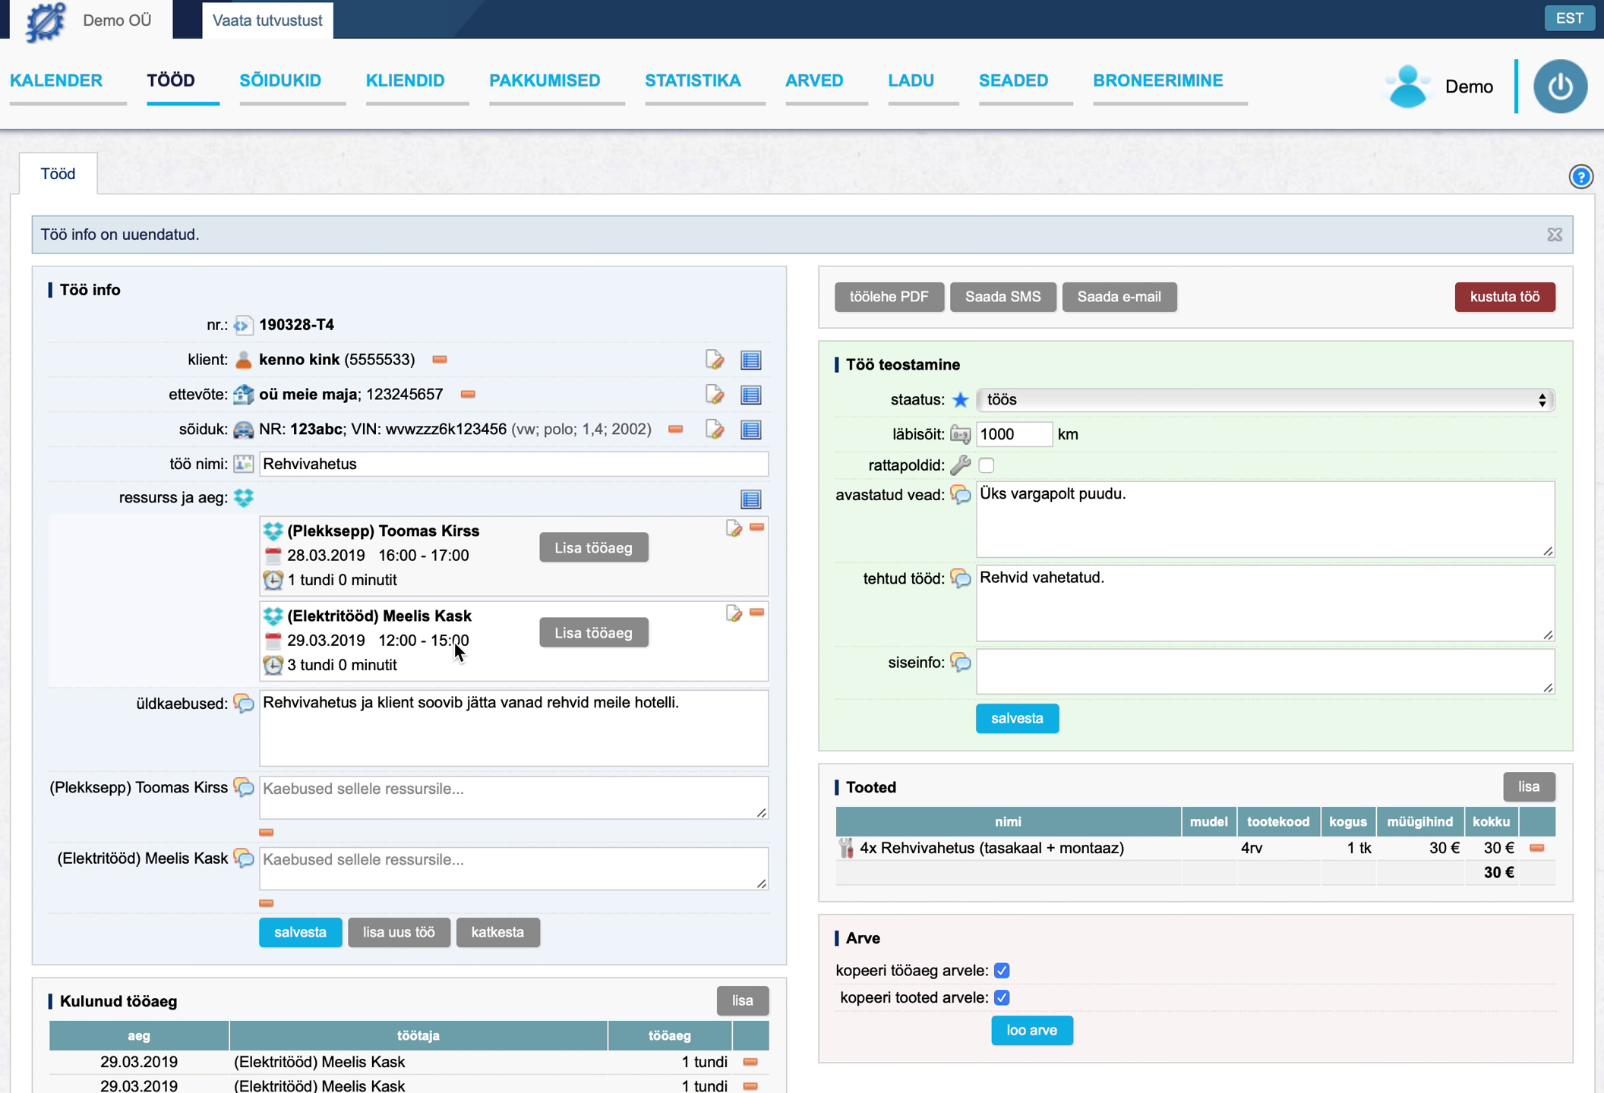
- Enter a wheel-balancing note for the Plekksepp resource and "Teeb montaazi." for the Elektritööd resource, and save the job info
scroll(453, 642, "down", 3)
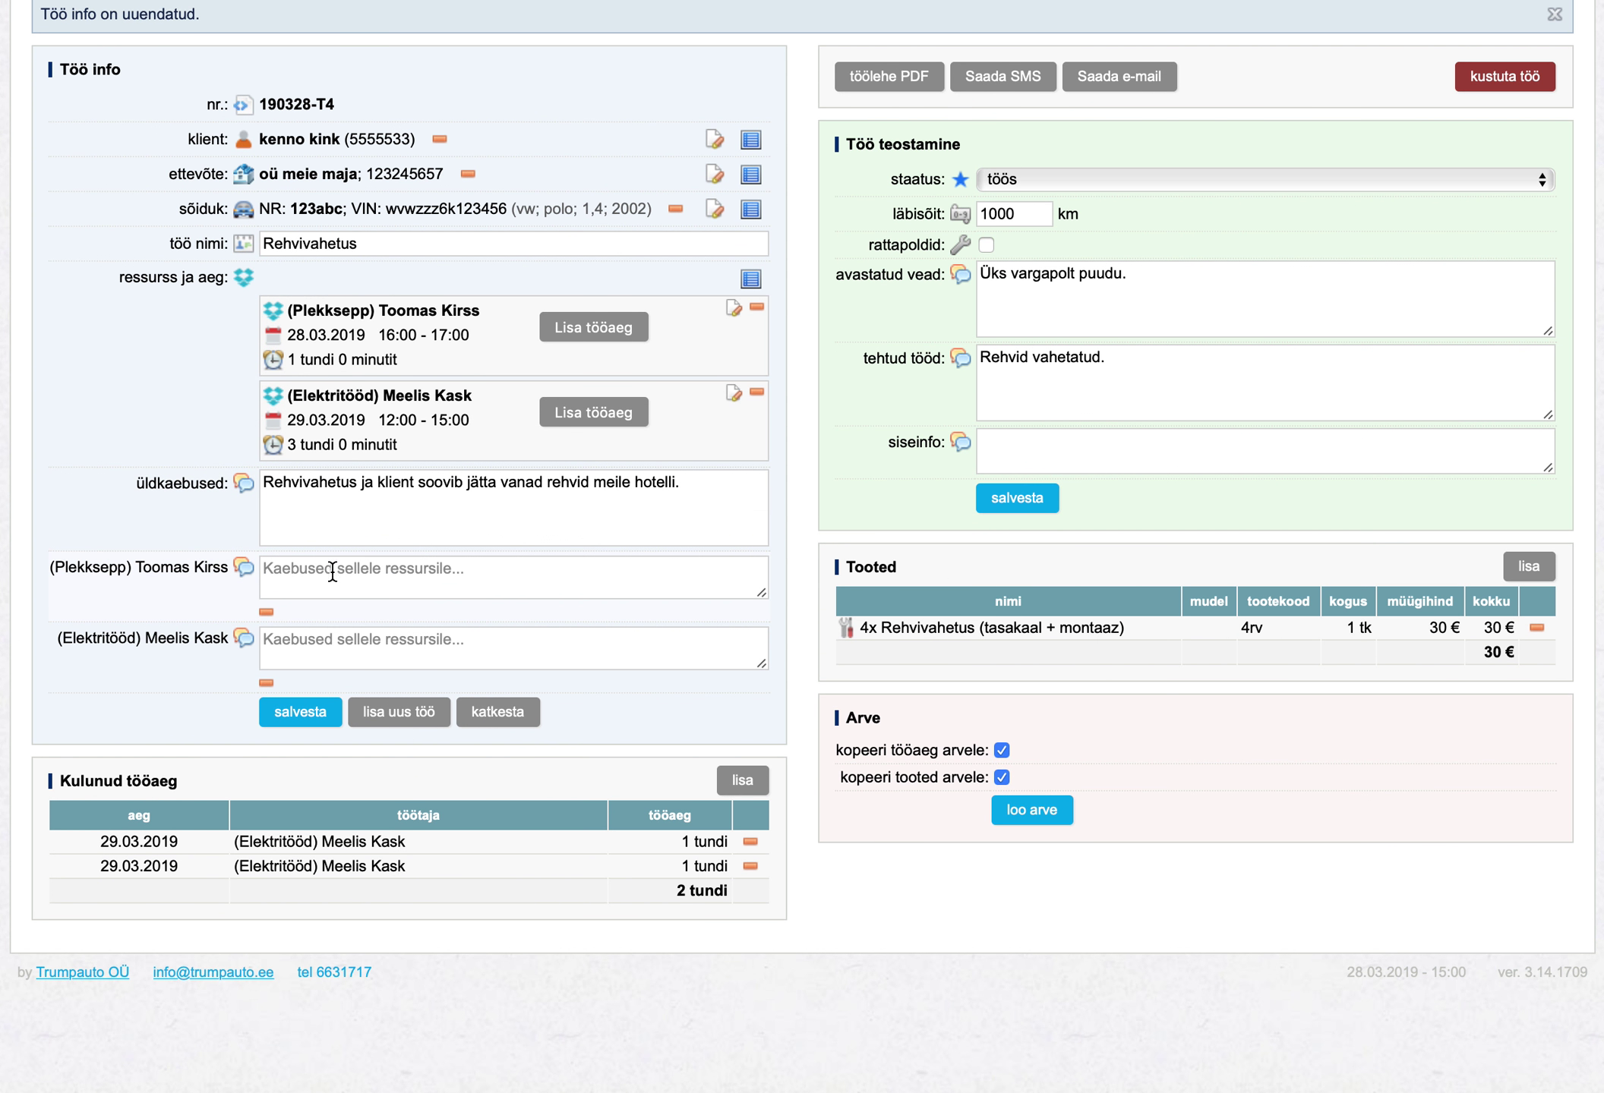
left_click(413, 597)
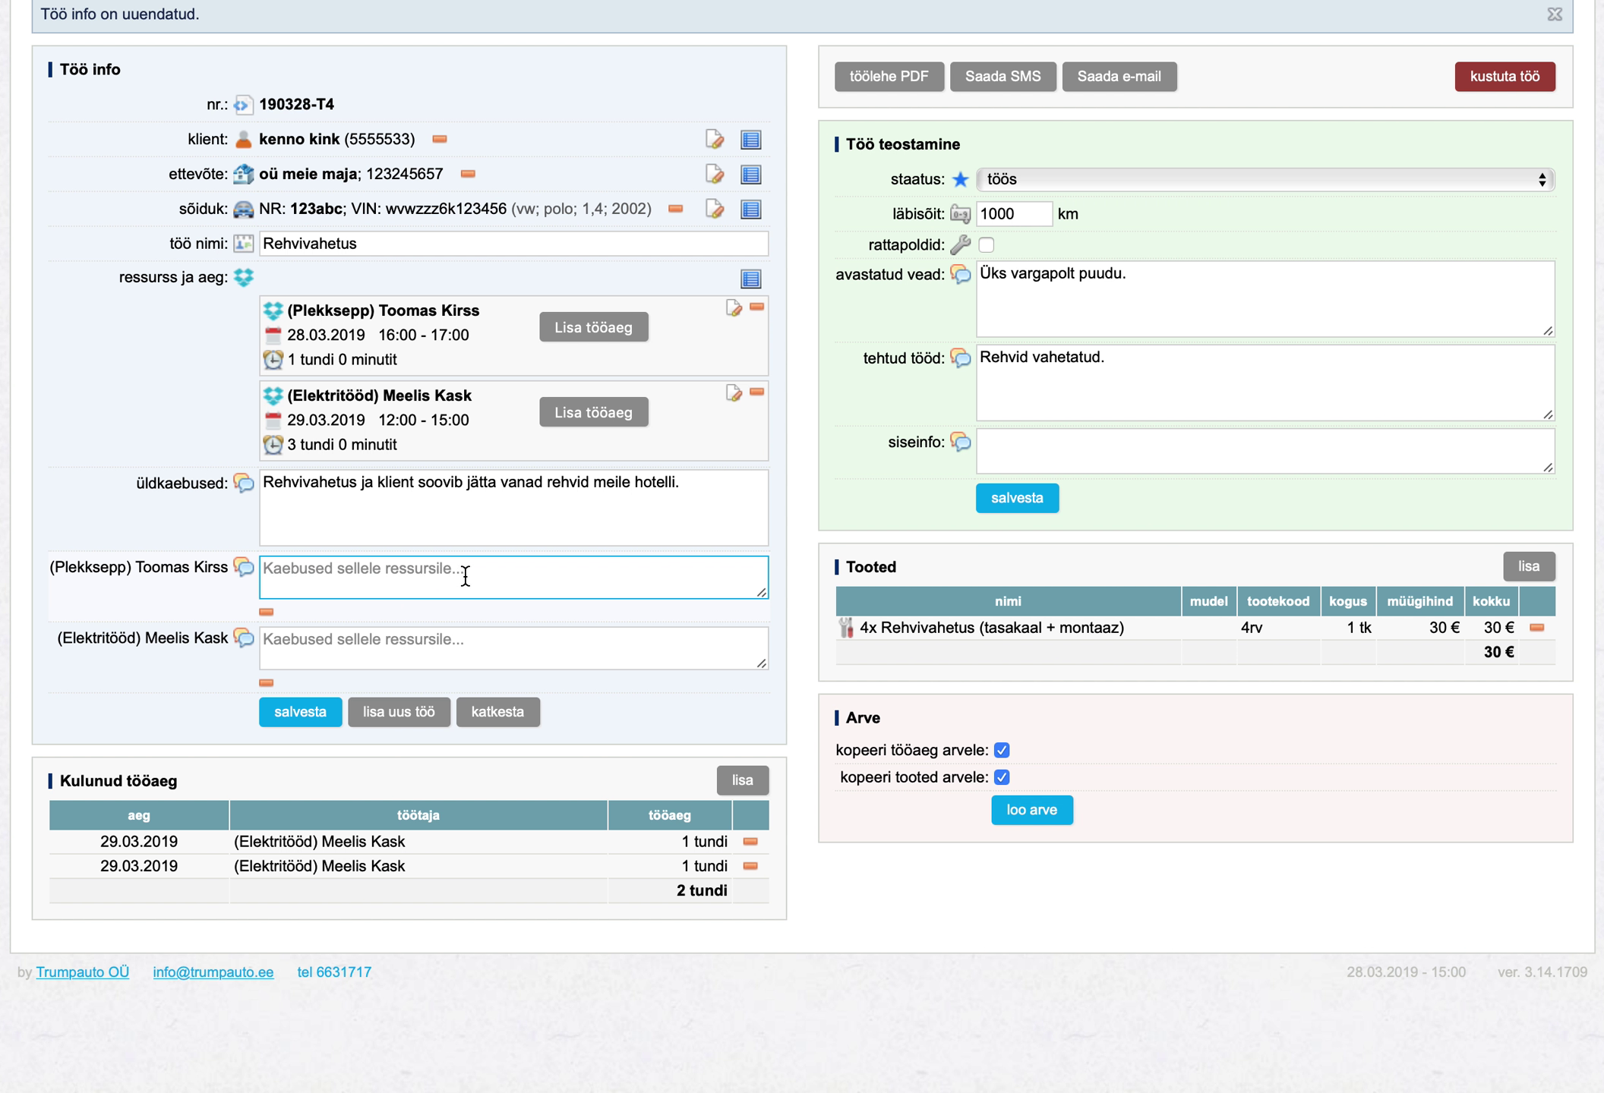
type("To")
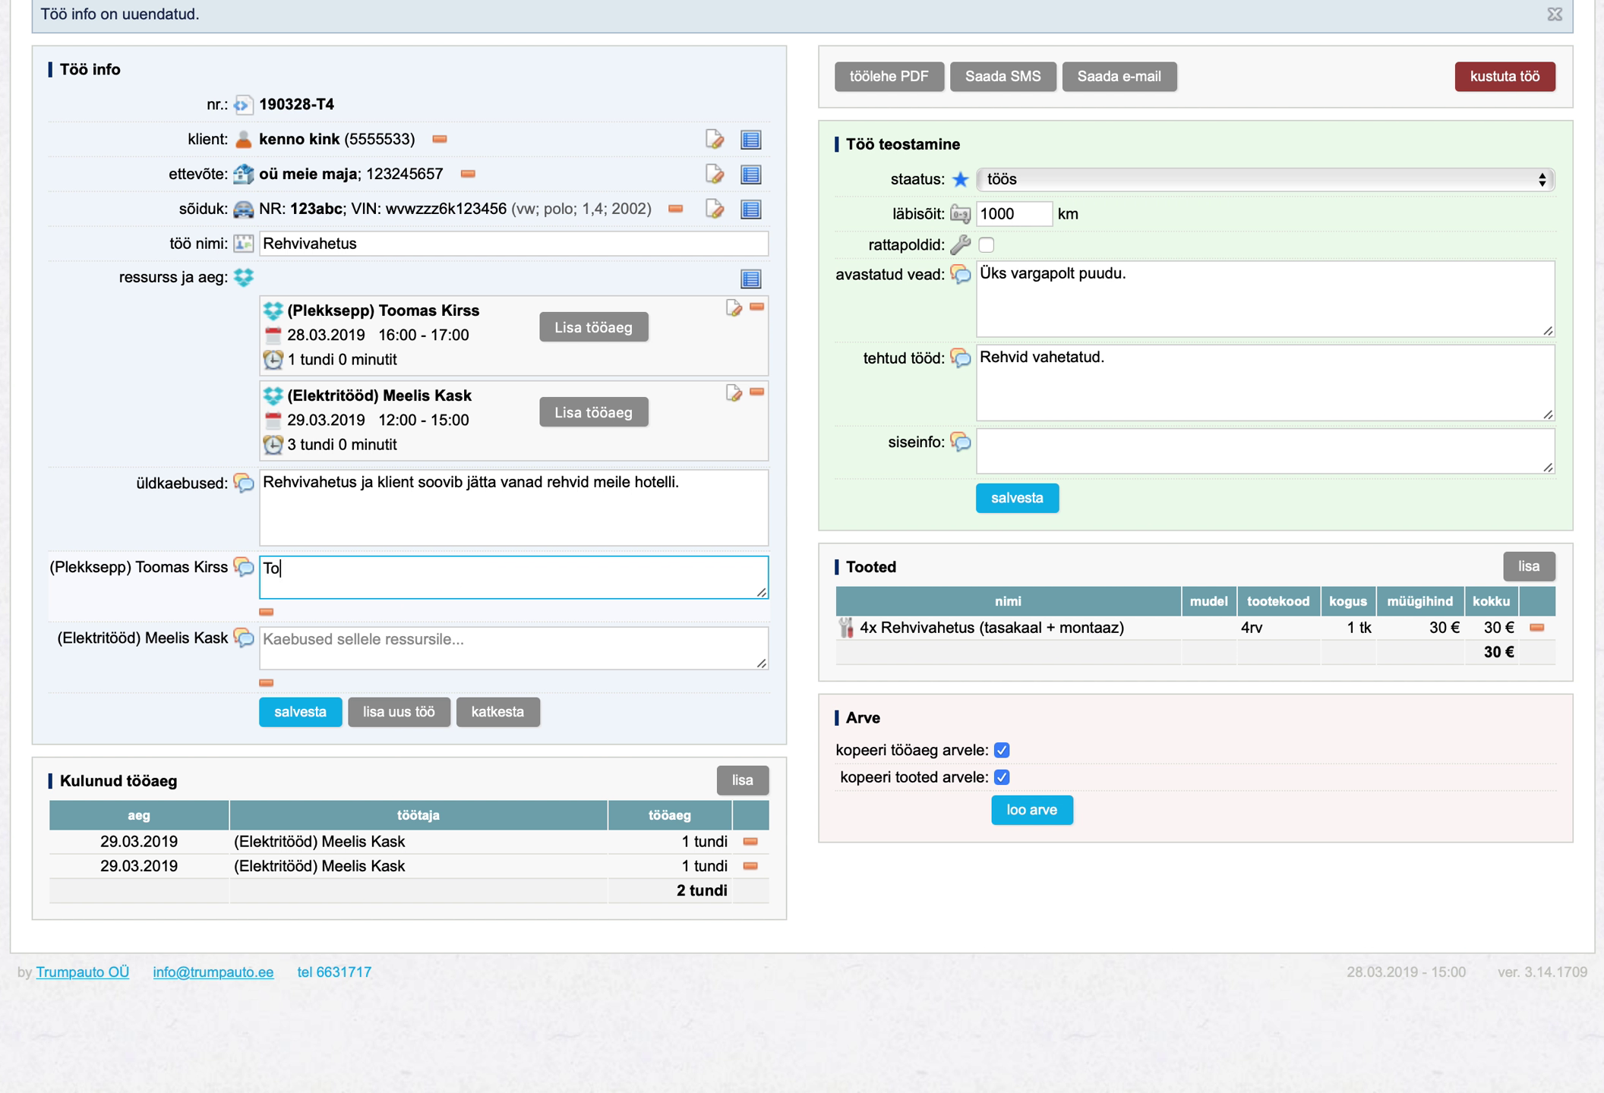
type("omas tasakaalusta")
key("BackSpace")
type("ta.")
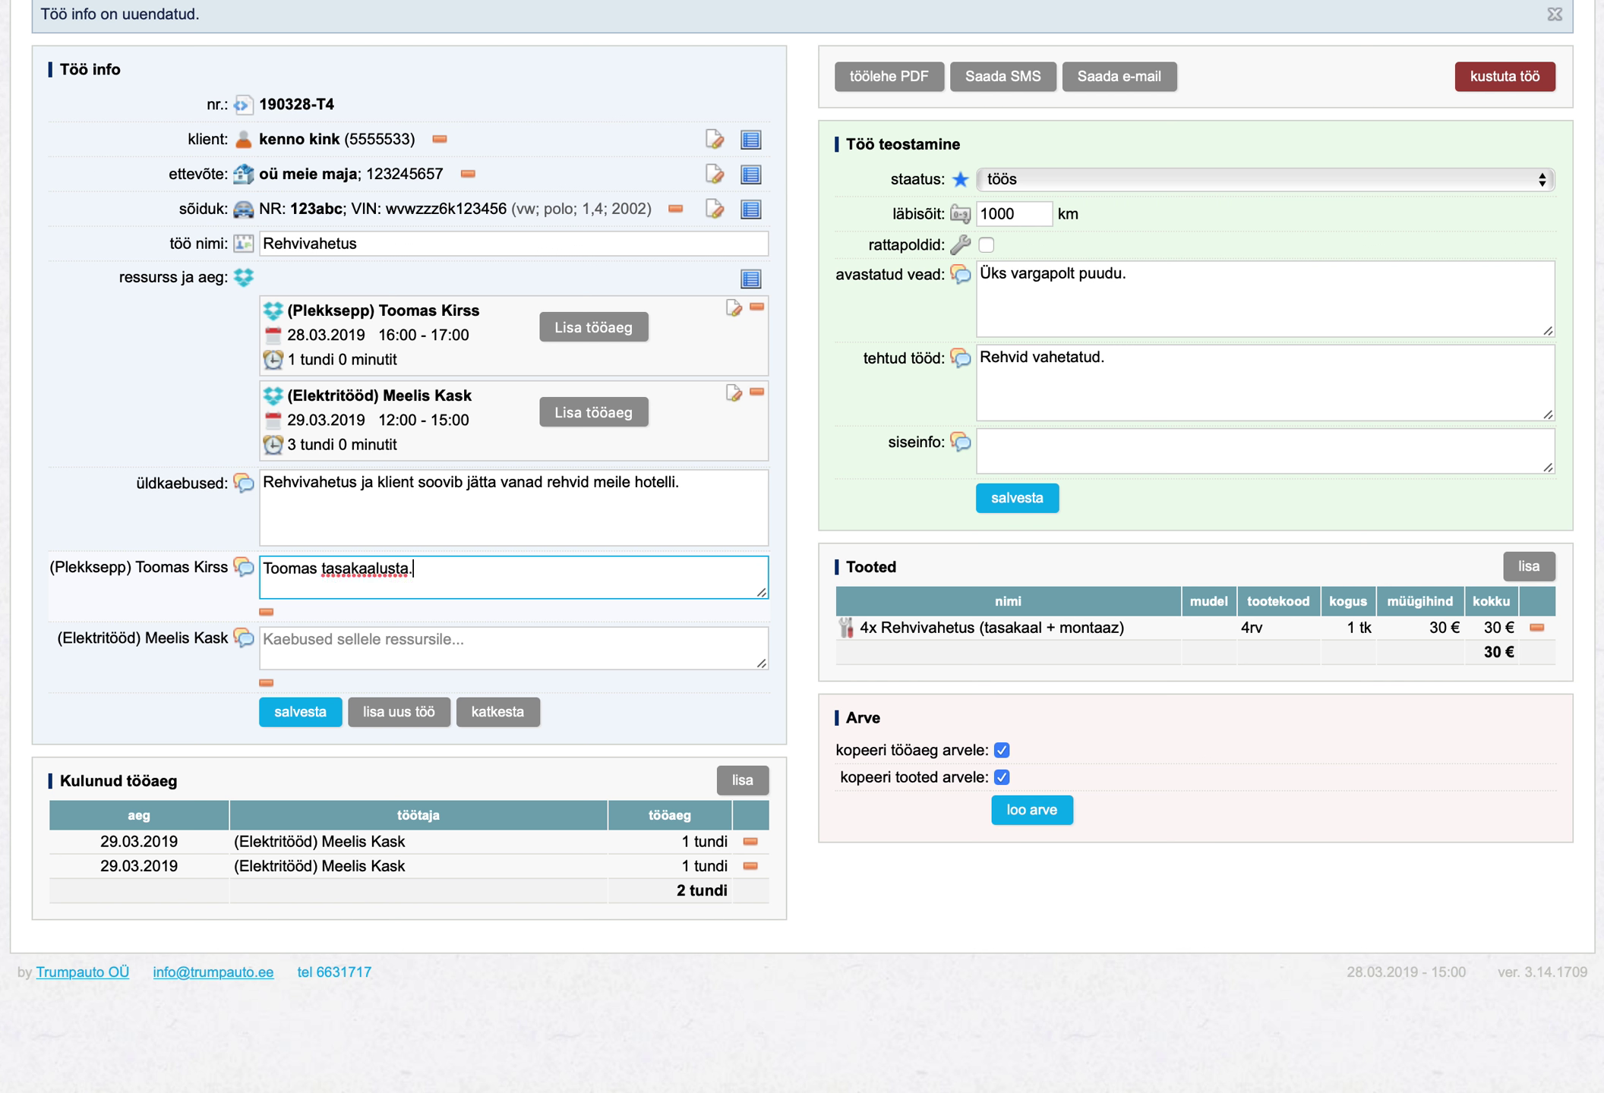
left_click(463, 642)
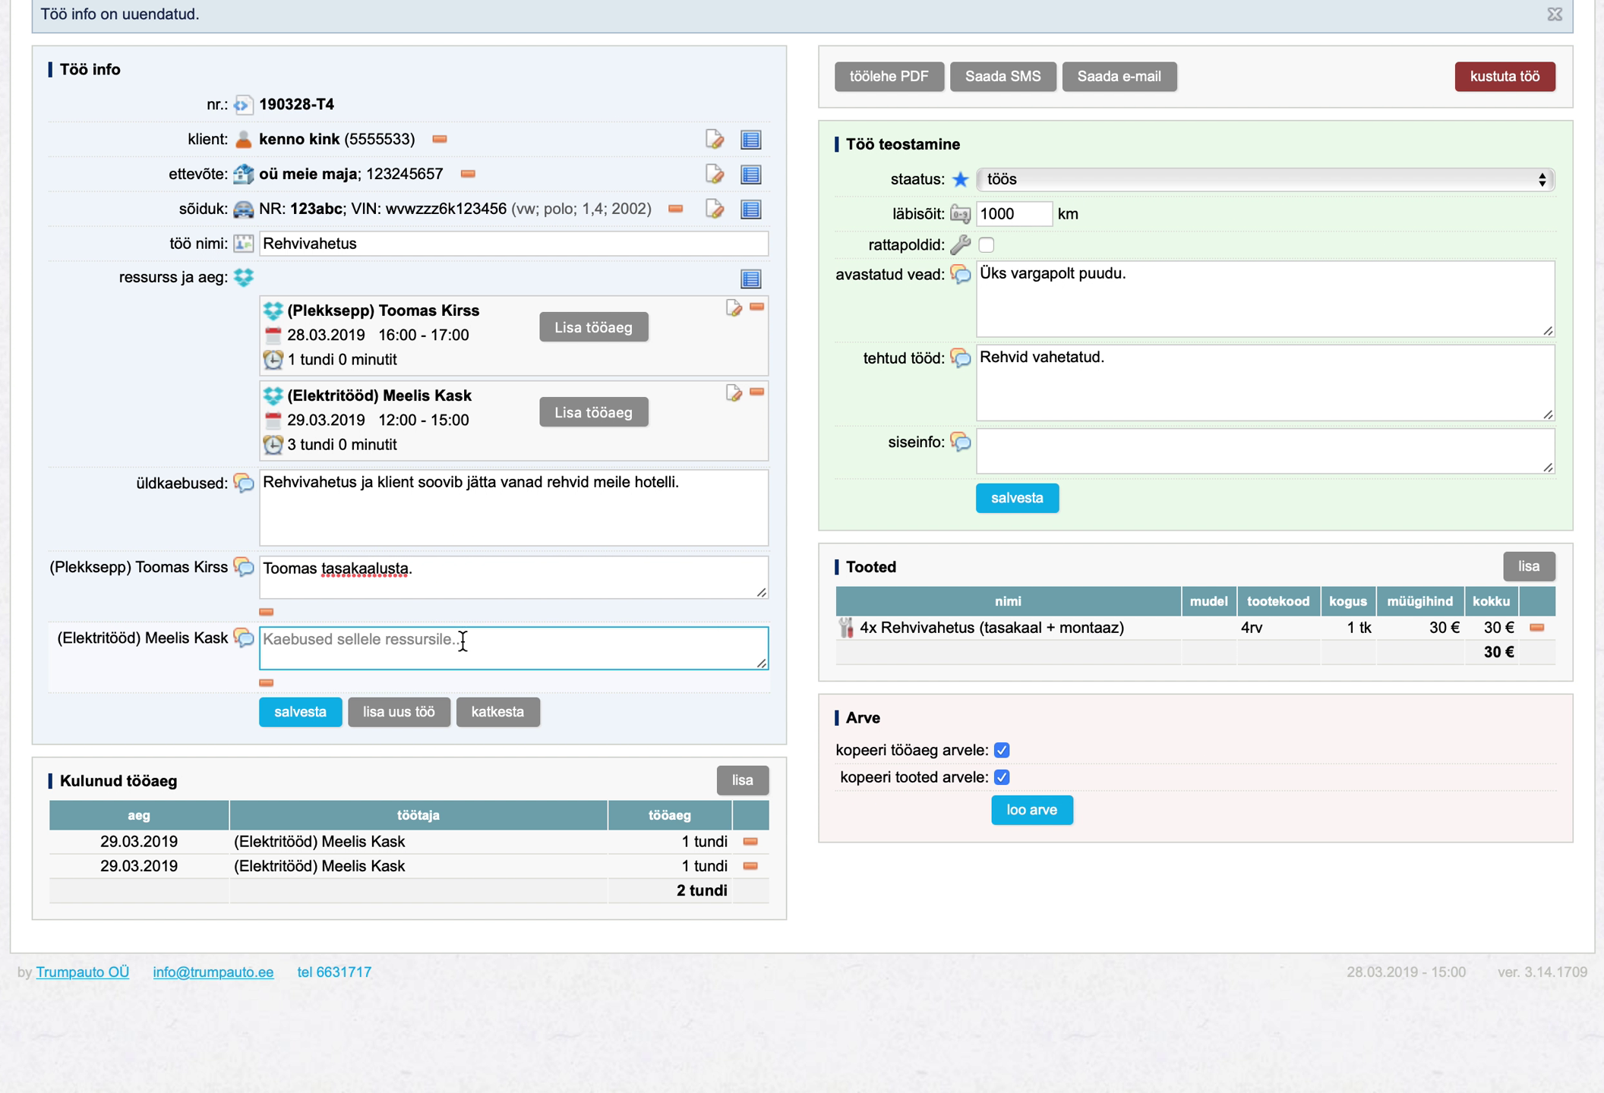
type("Teeb montaazi.")
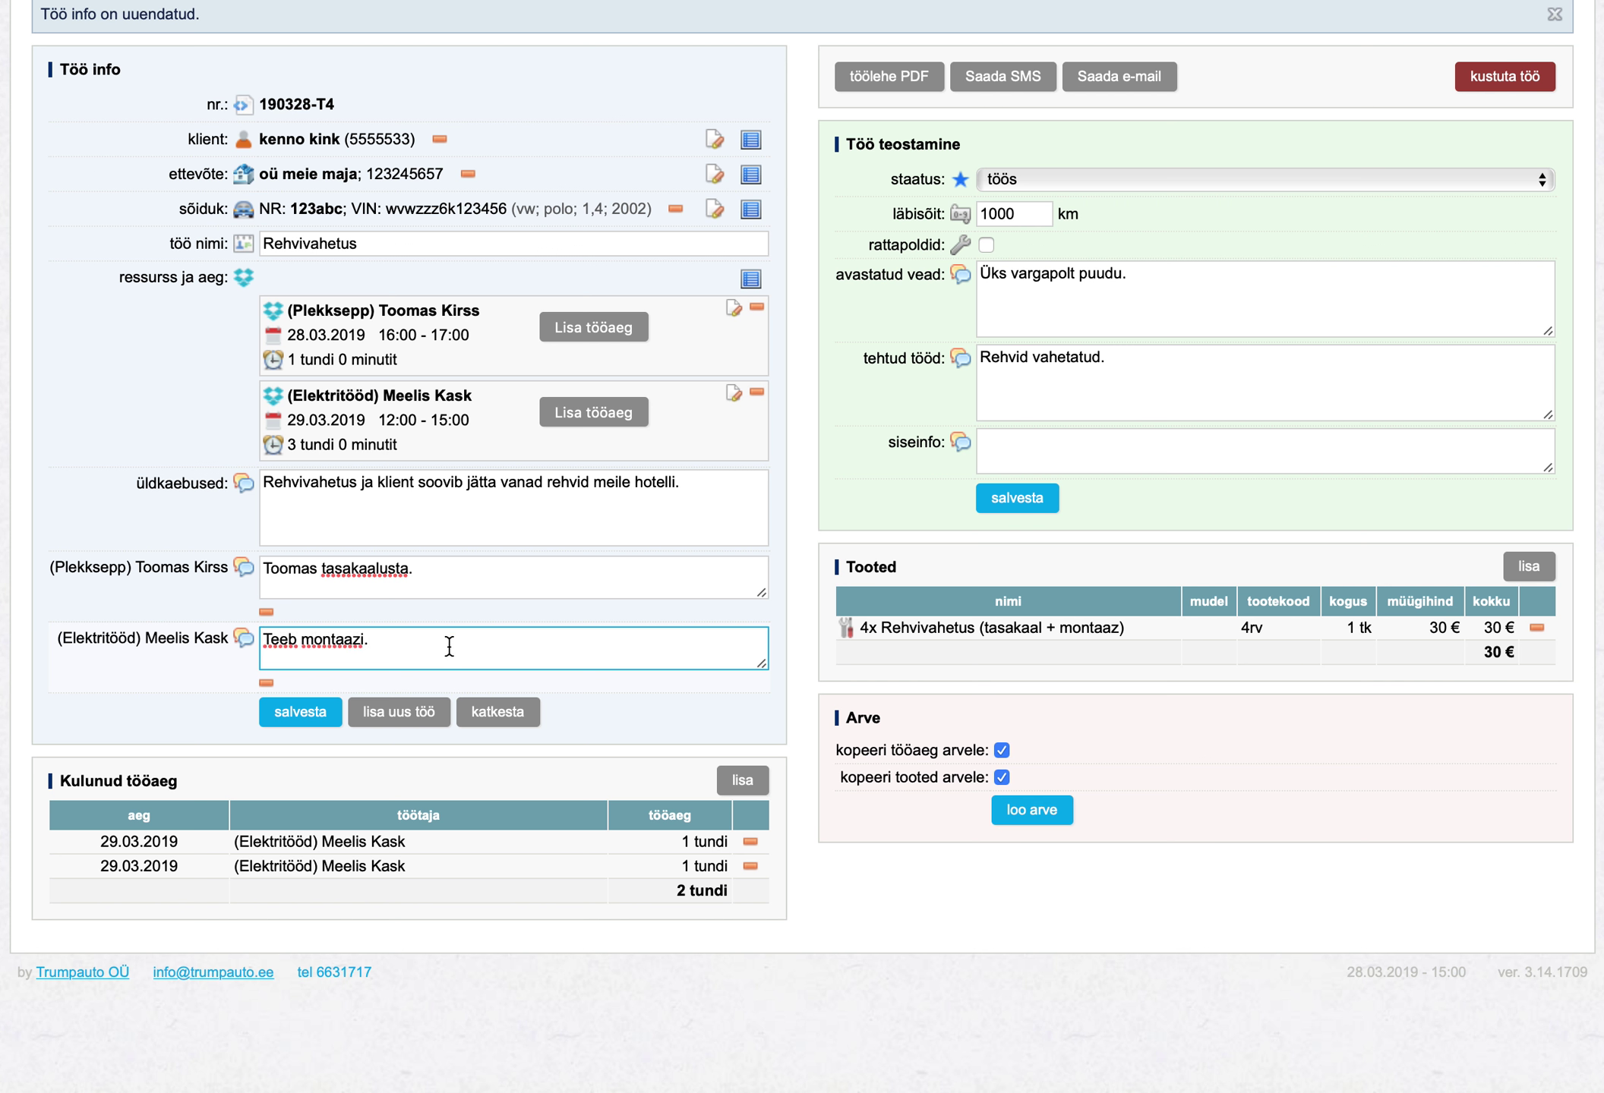
left_click(304, 713)
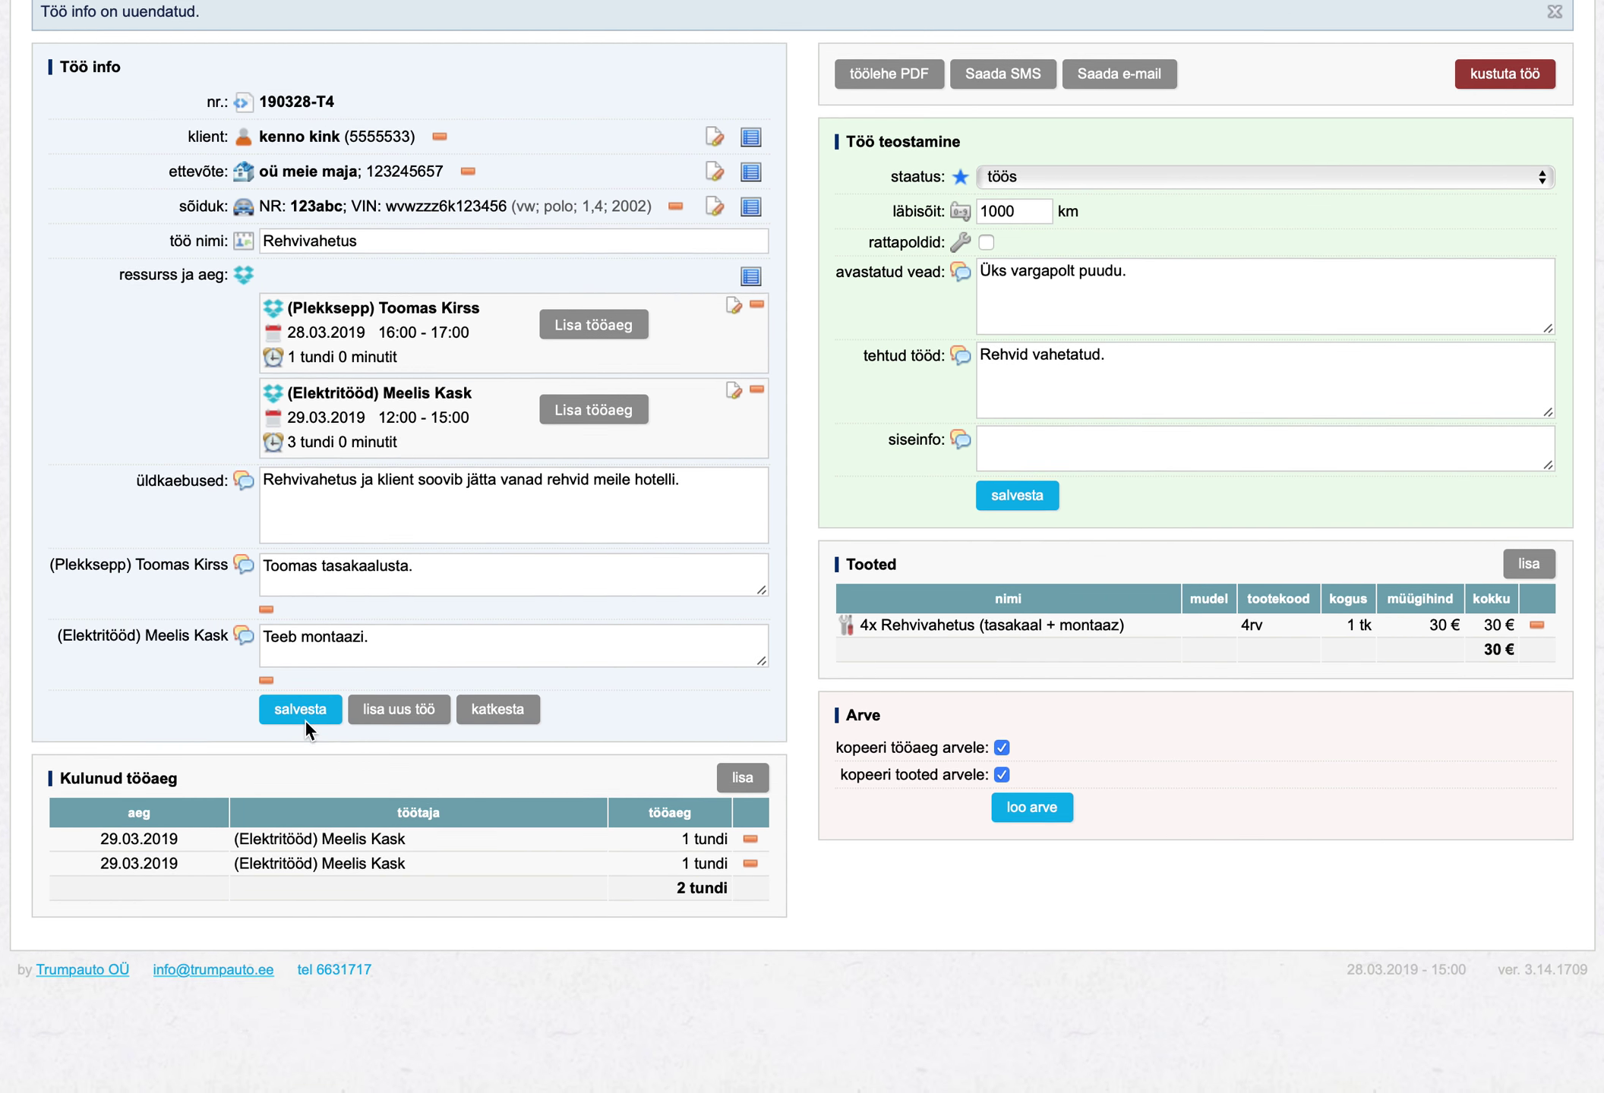
- Log 1 hour of work time for the Plekksepp resource, dated 28.03.2019
left_click(579, 339)
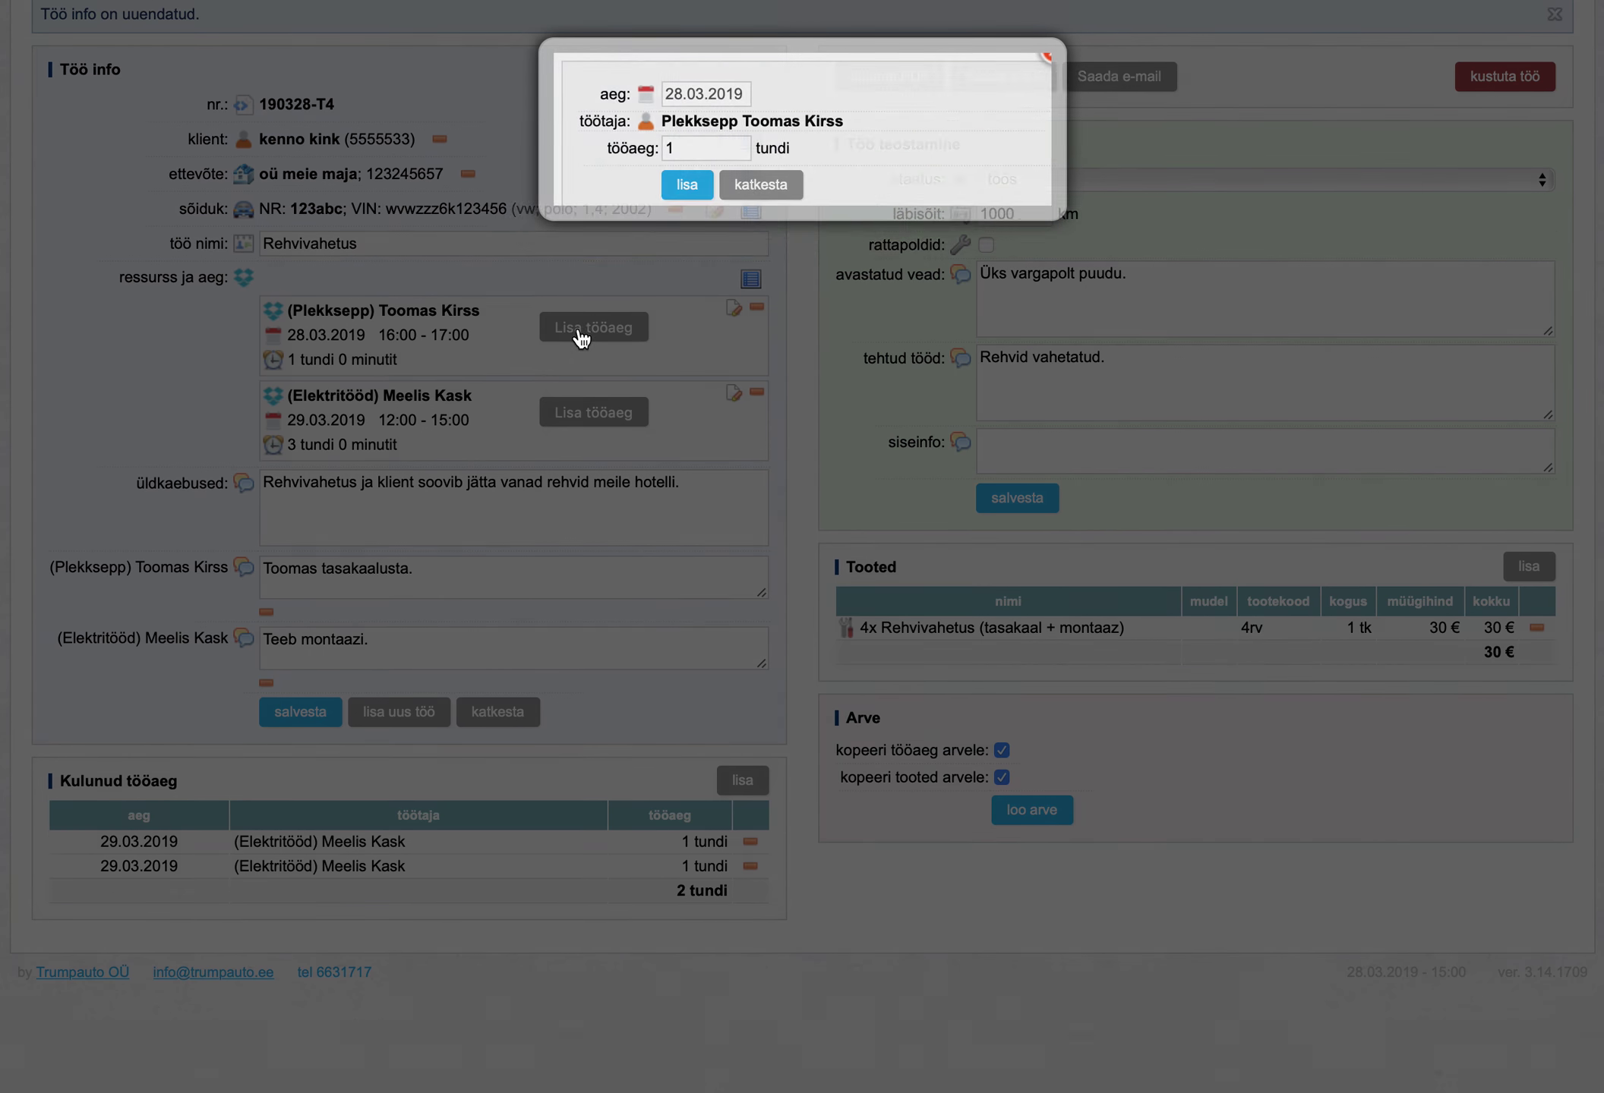
left_click(659, 186)
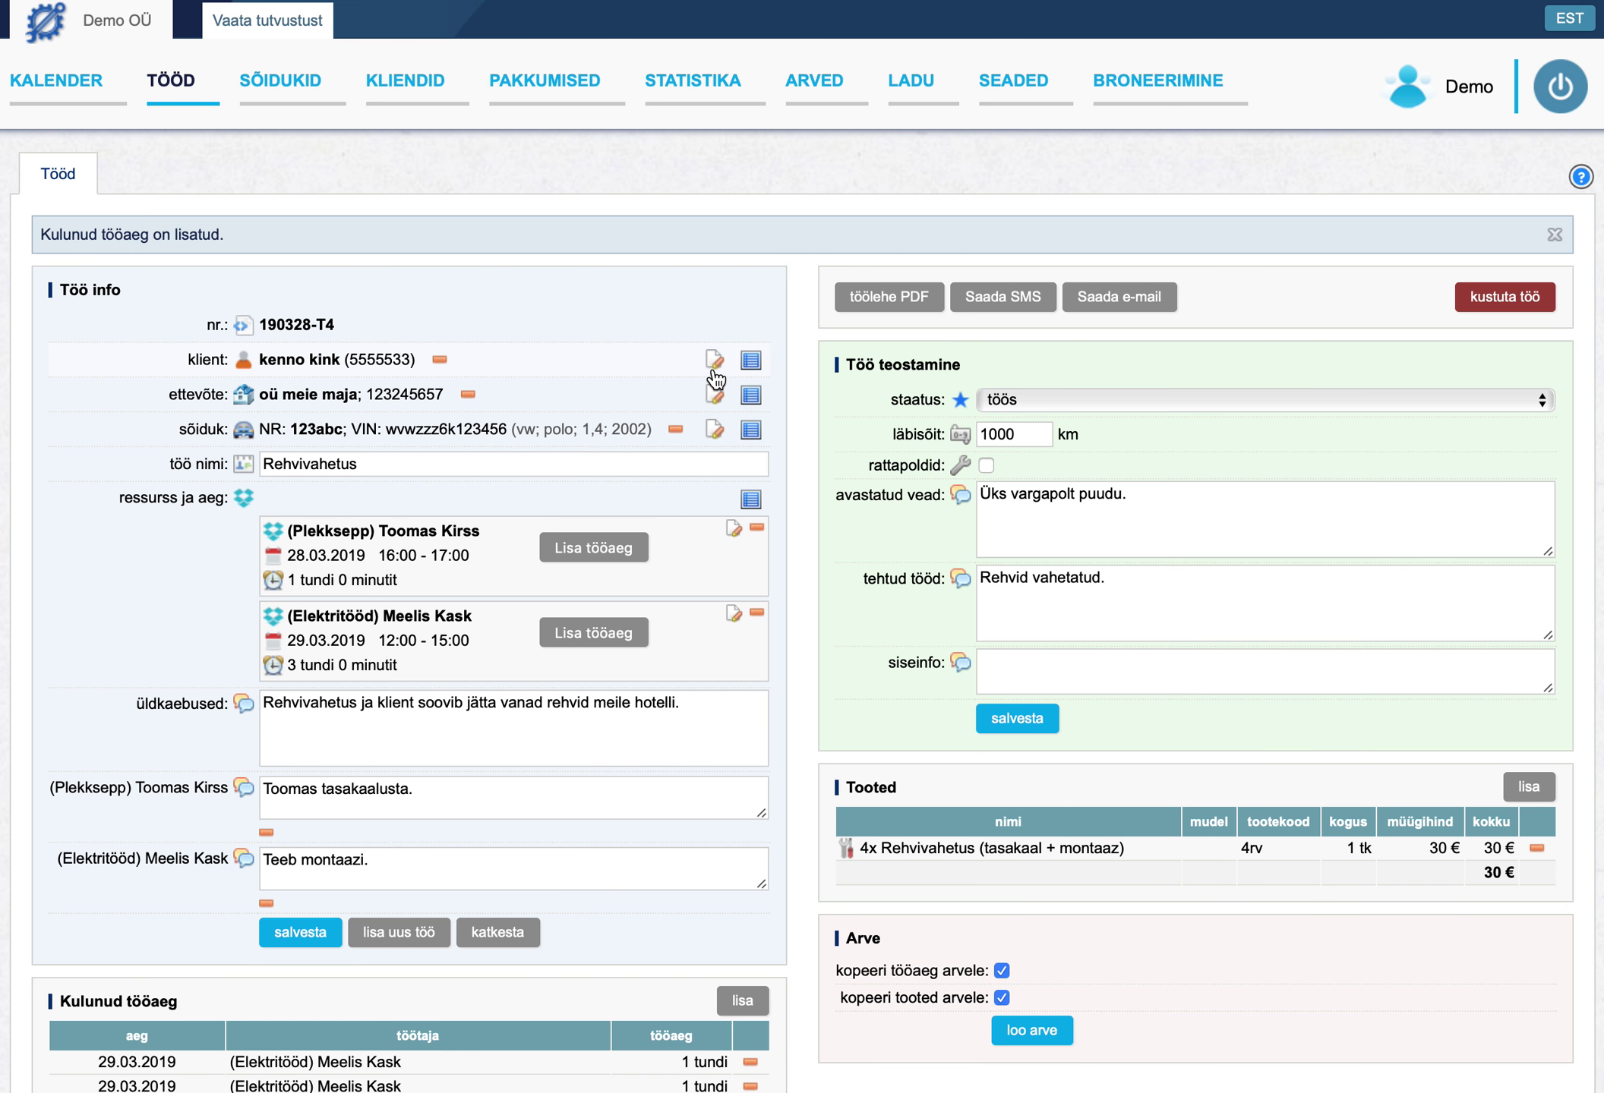
scroll(714, 378, "down", 5)
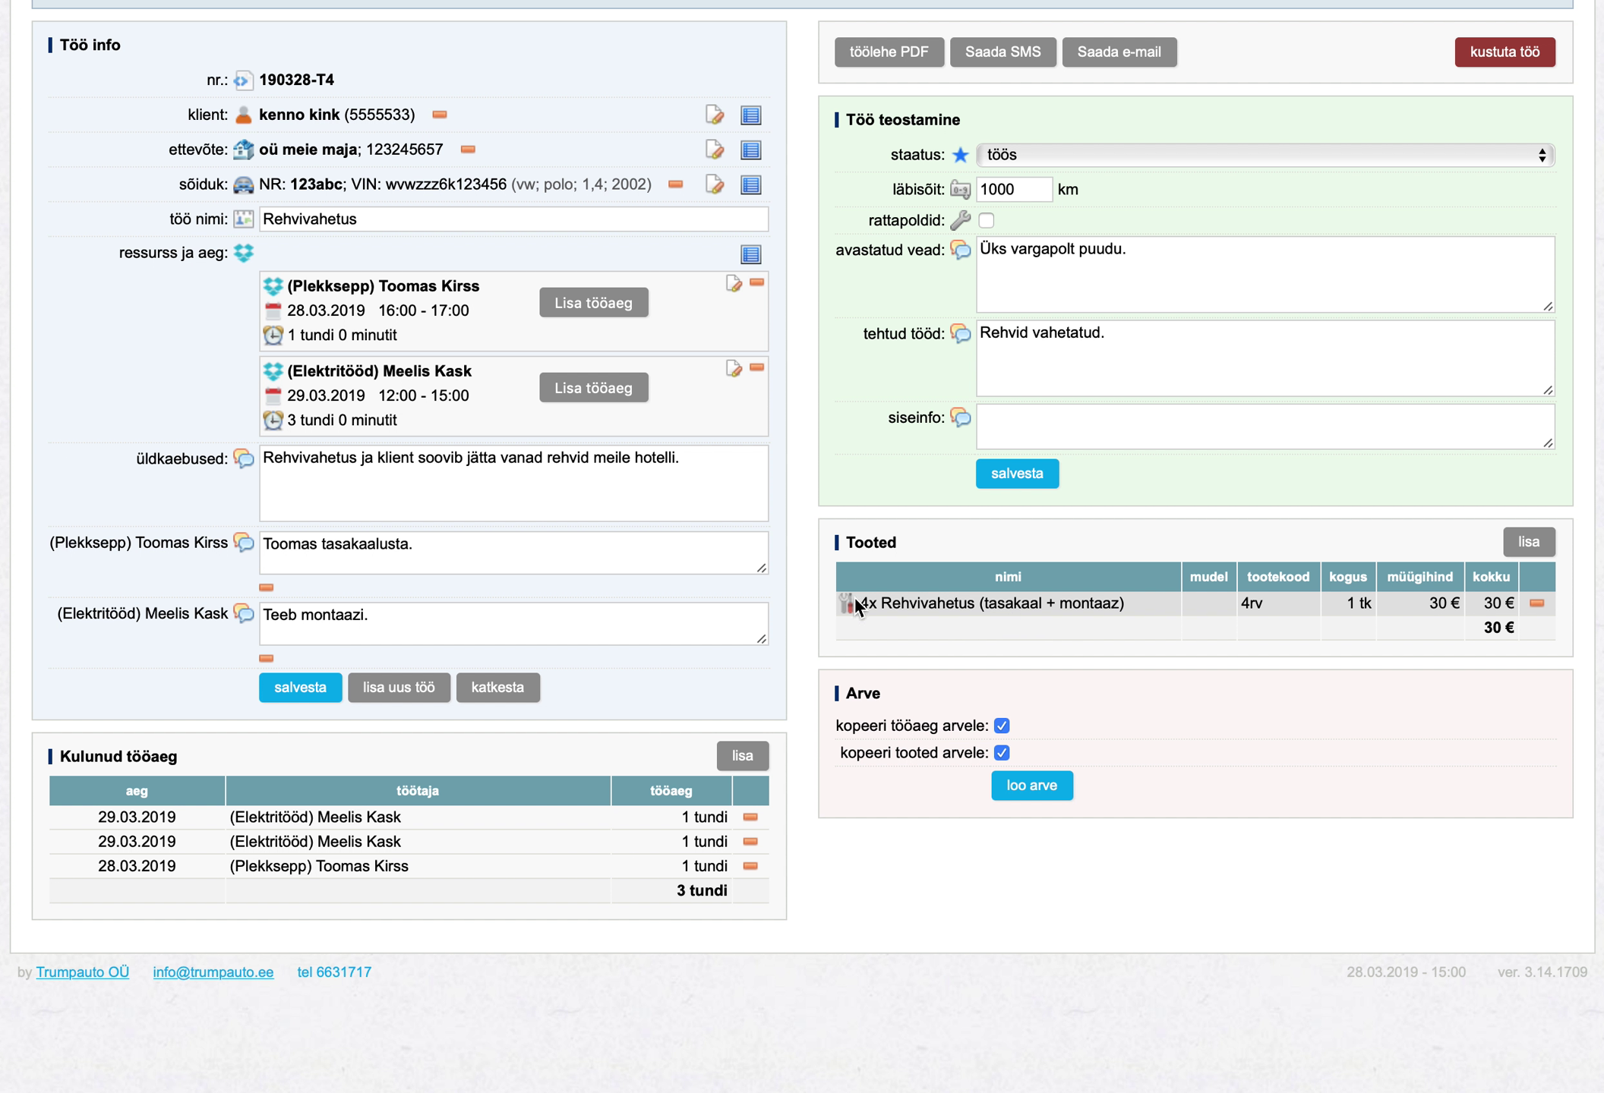
left_click_drag(856, 601, 1167, 610)
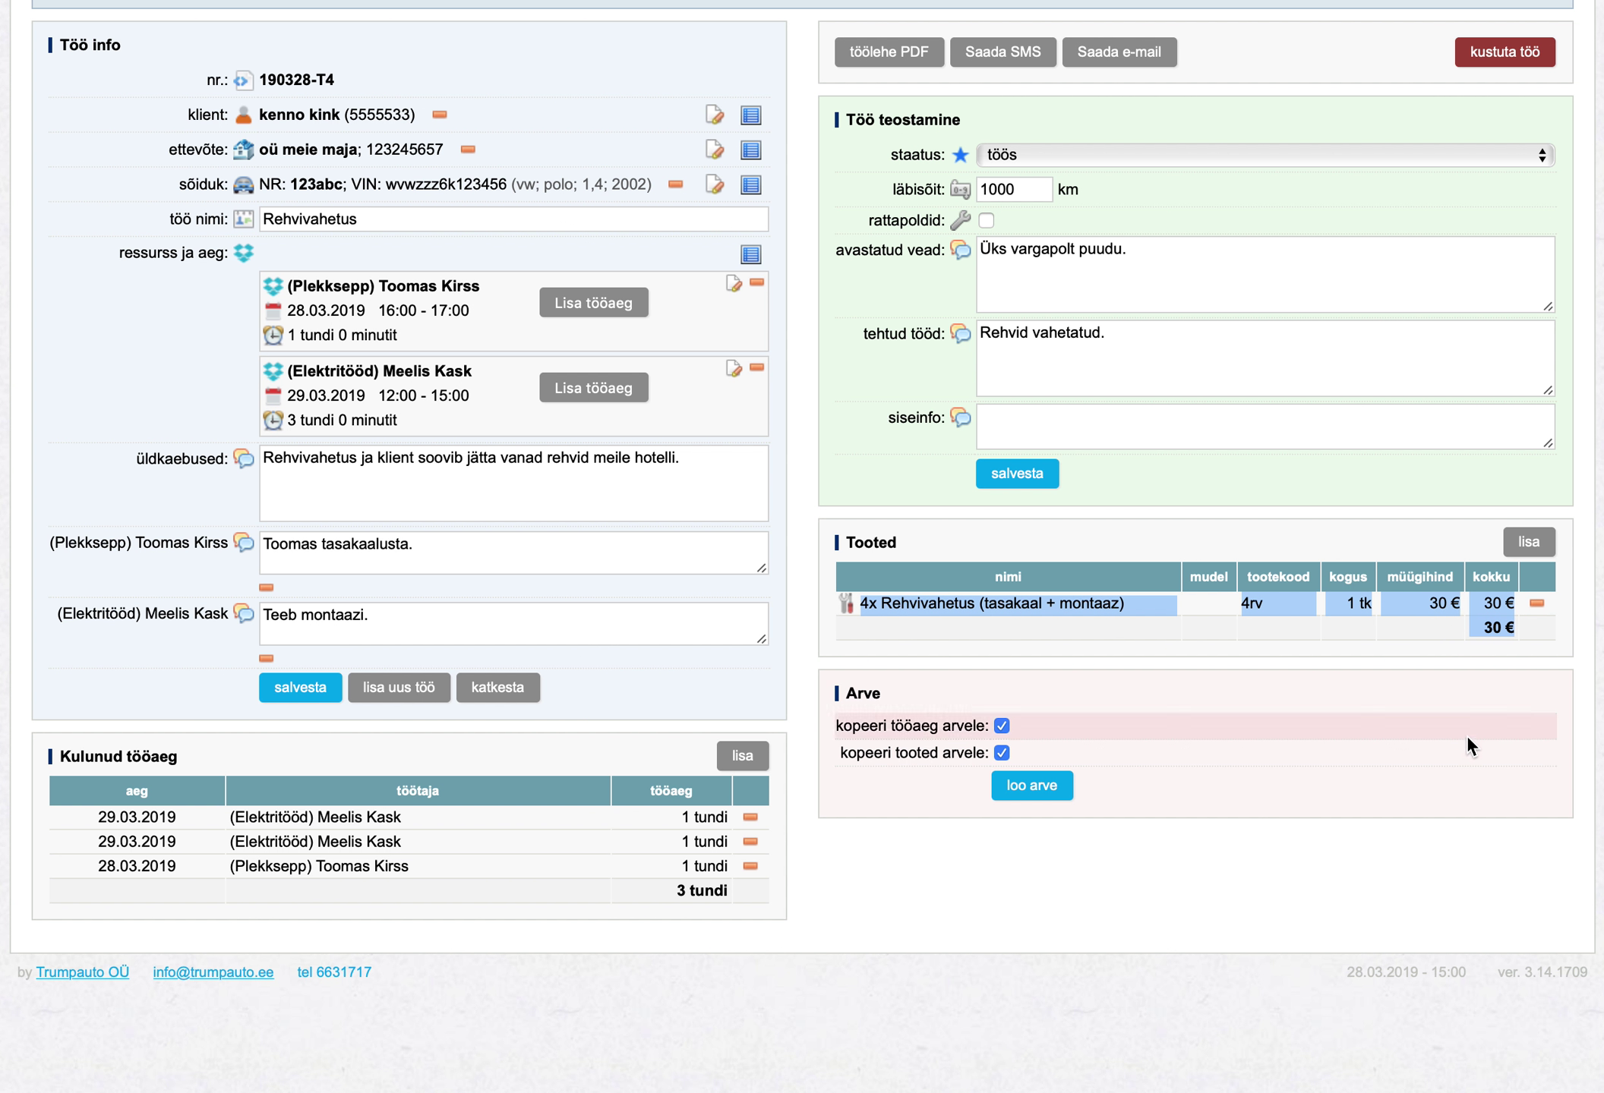
left_click(1348, 744)
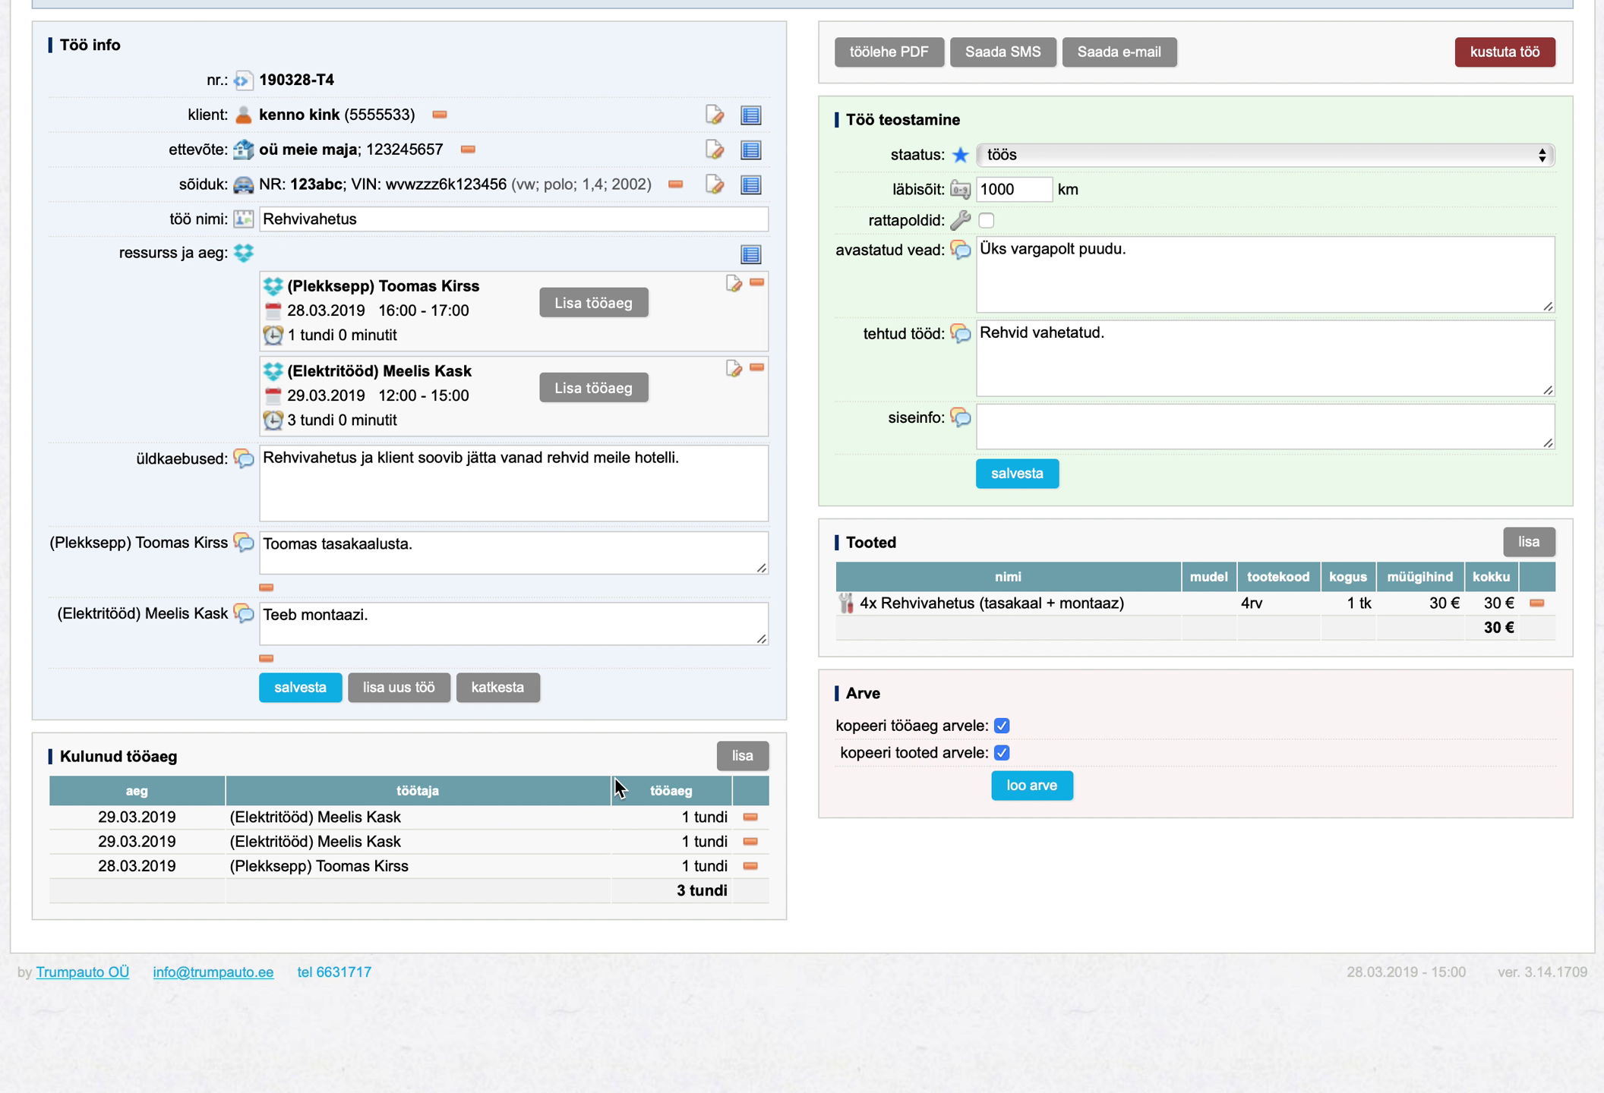
- Create an invoice for the job with both the work time and the products copied onto it
mouse_move(676, 891)
left_mouse_down()
mouse_move(733, 889)
mouse_move(669, 891)
left_mouse_up()
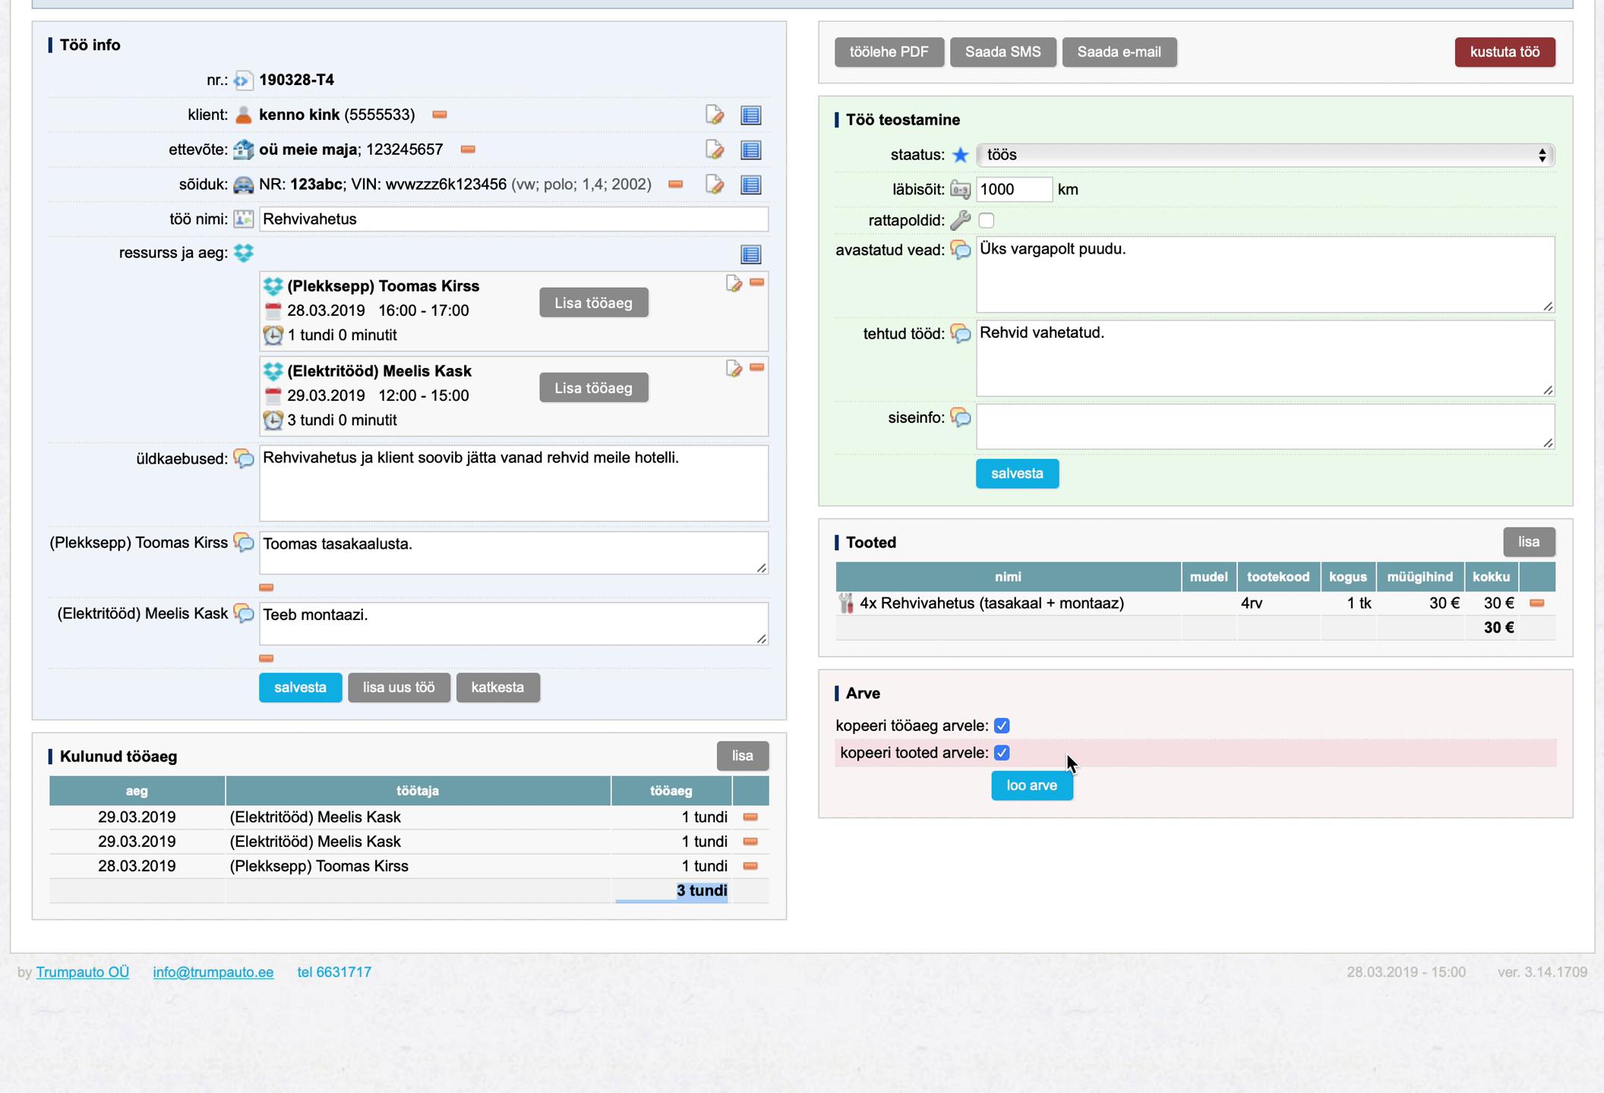
left_click(1092, 704)
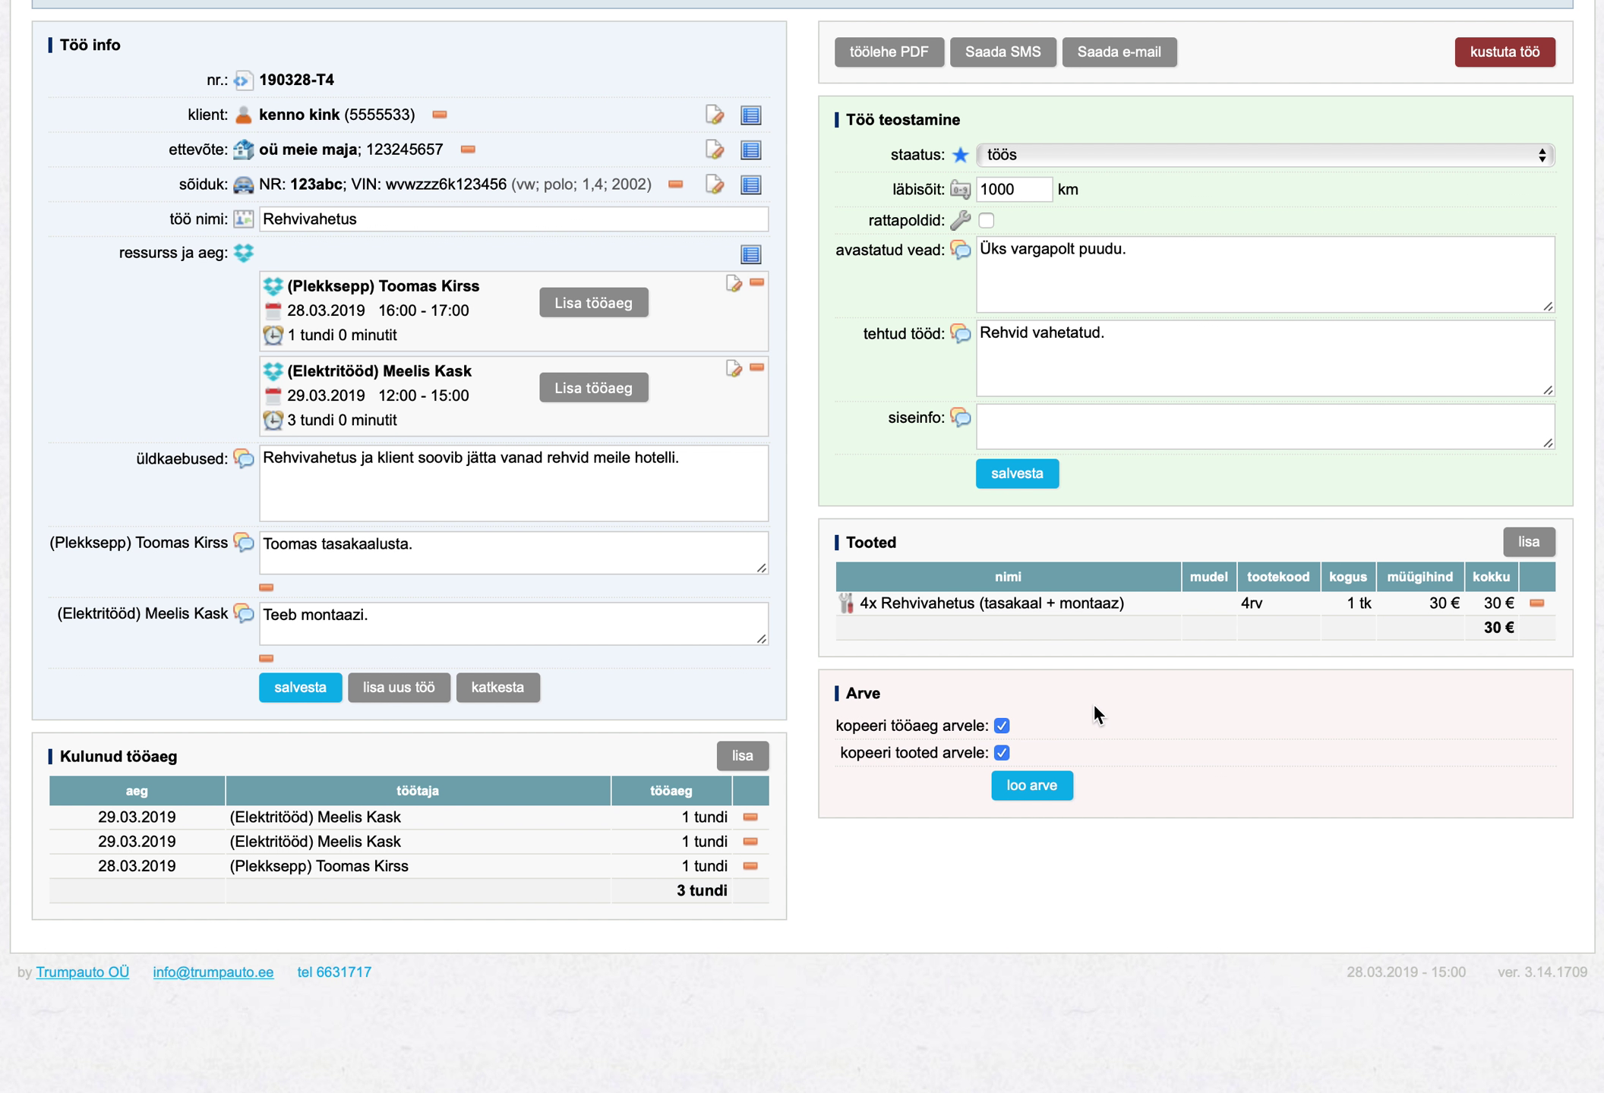
left_click(1042, 796)
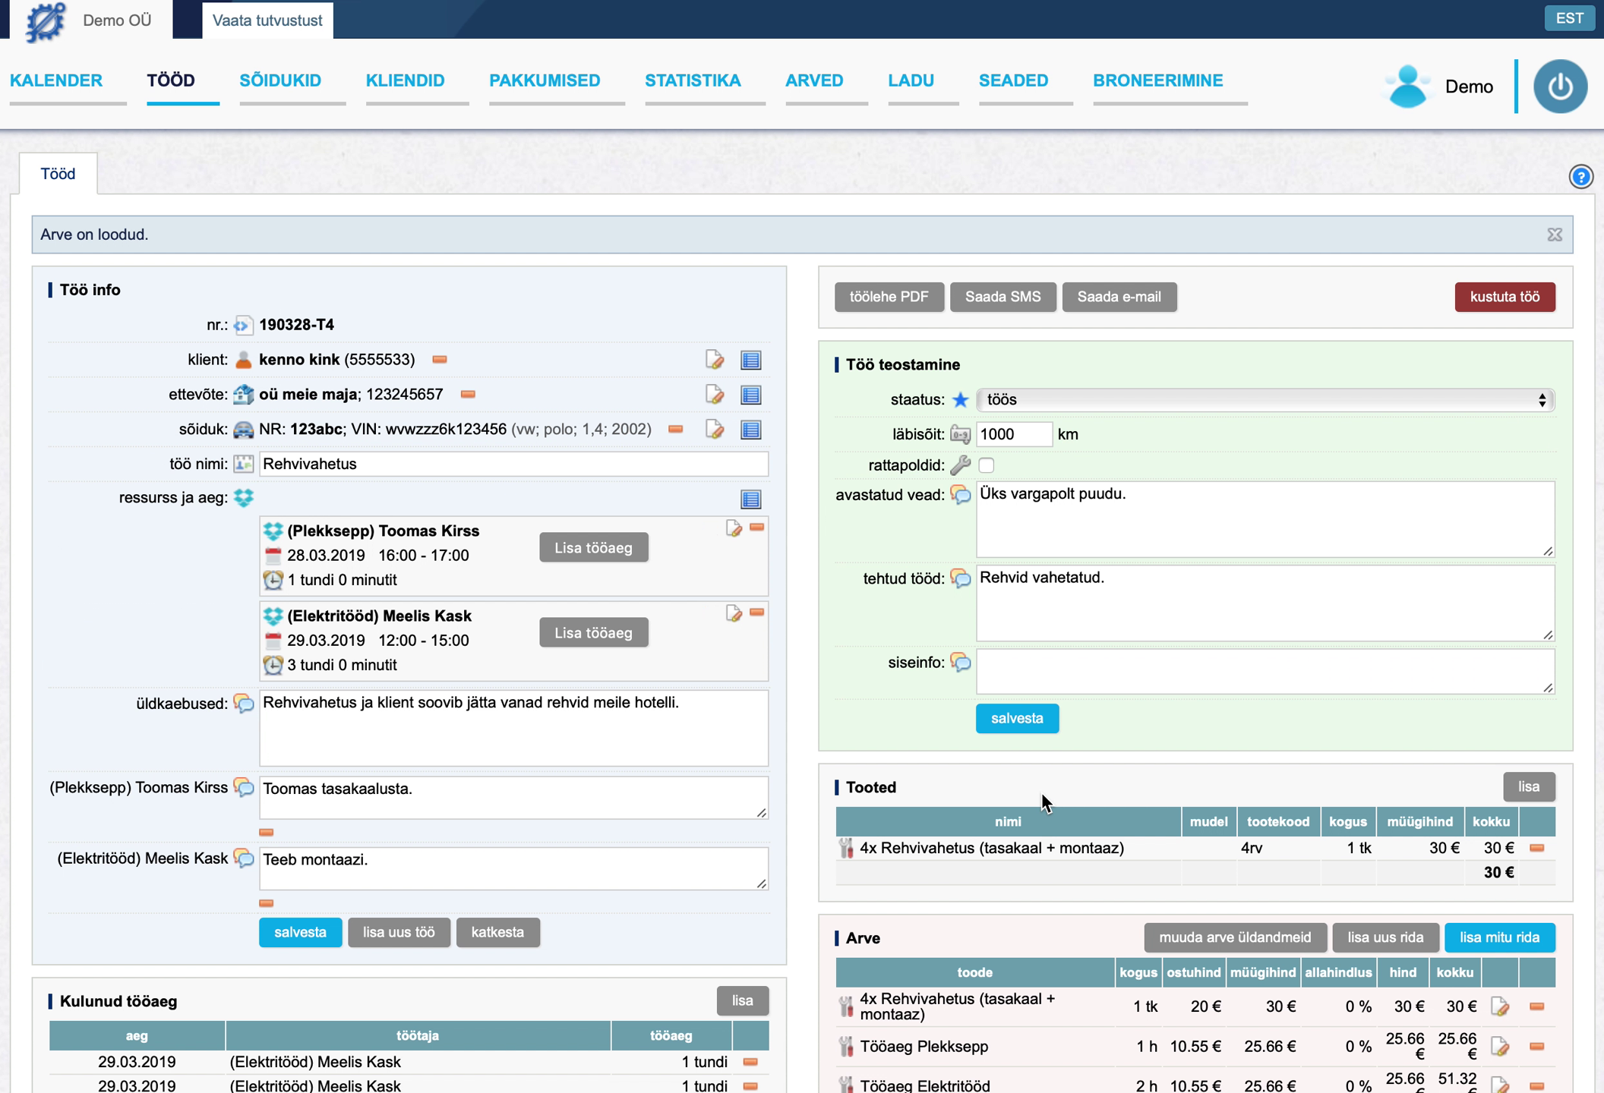
scroll(1041, 791, "down", 10)
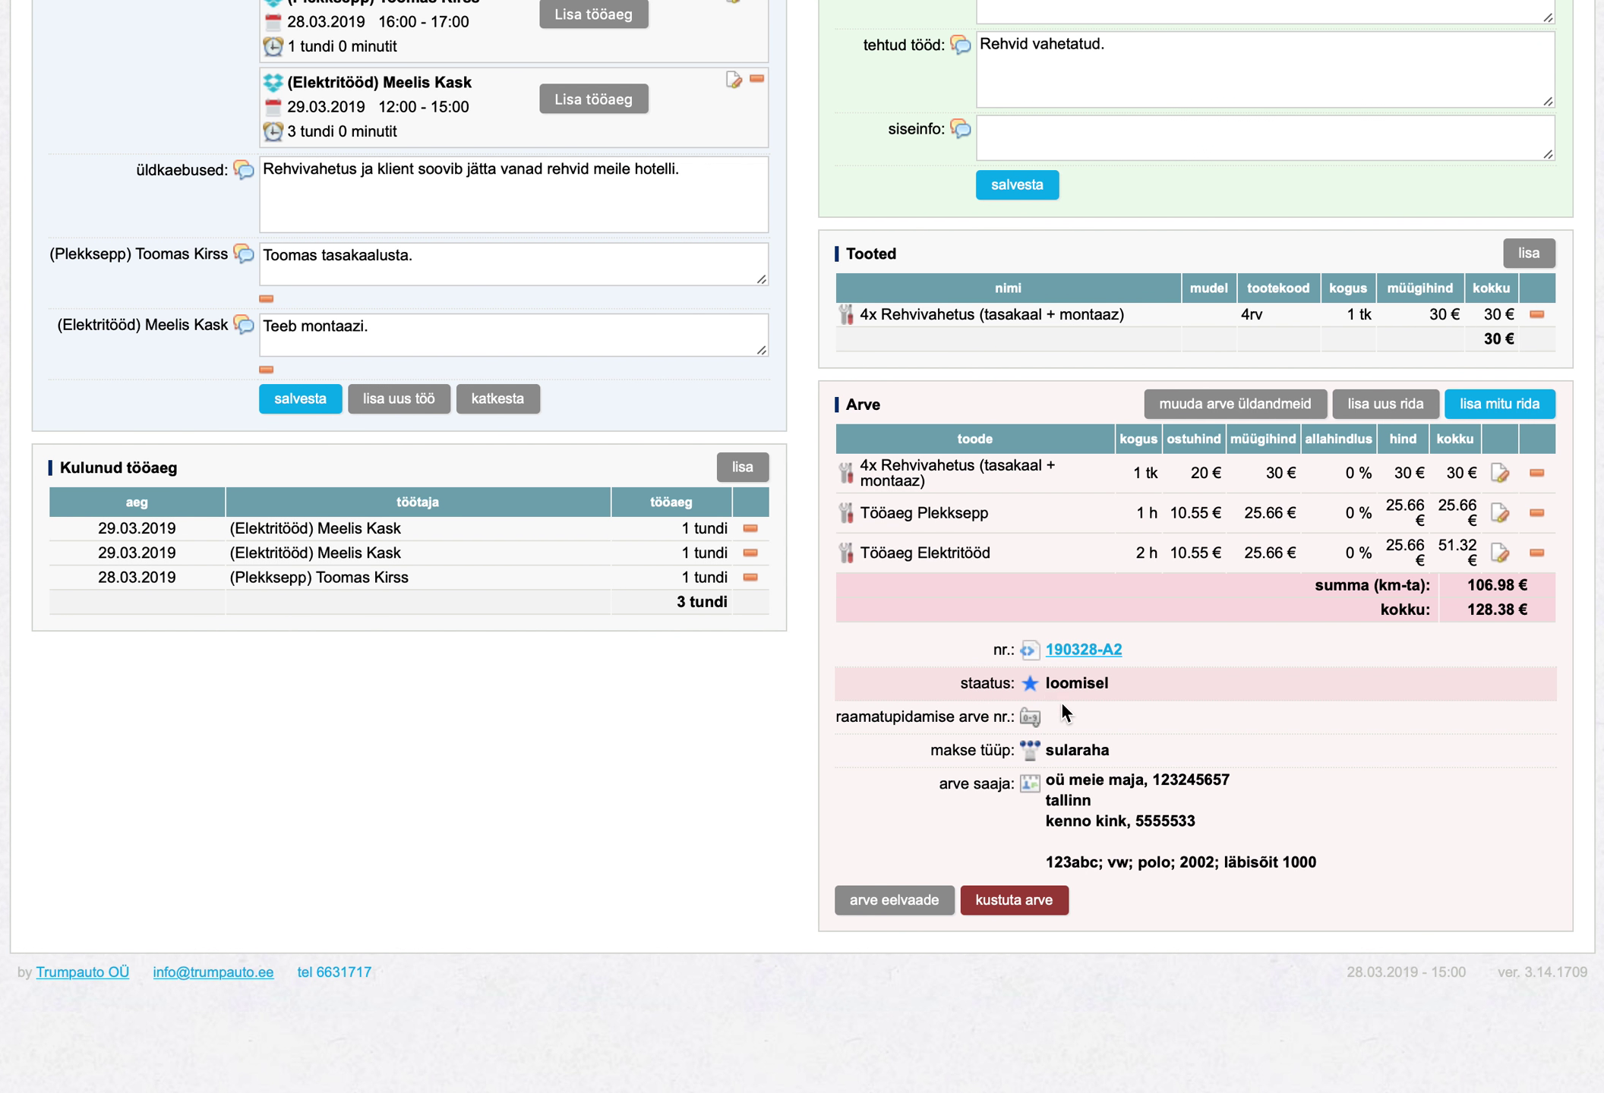
- Preview the draft invoice containing the tyre-change product and work time lines, and close the PDF
left_click(881, 904)
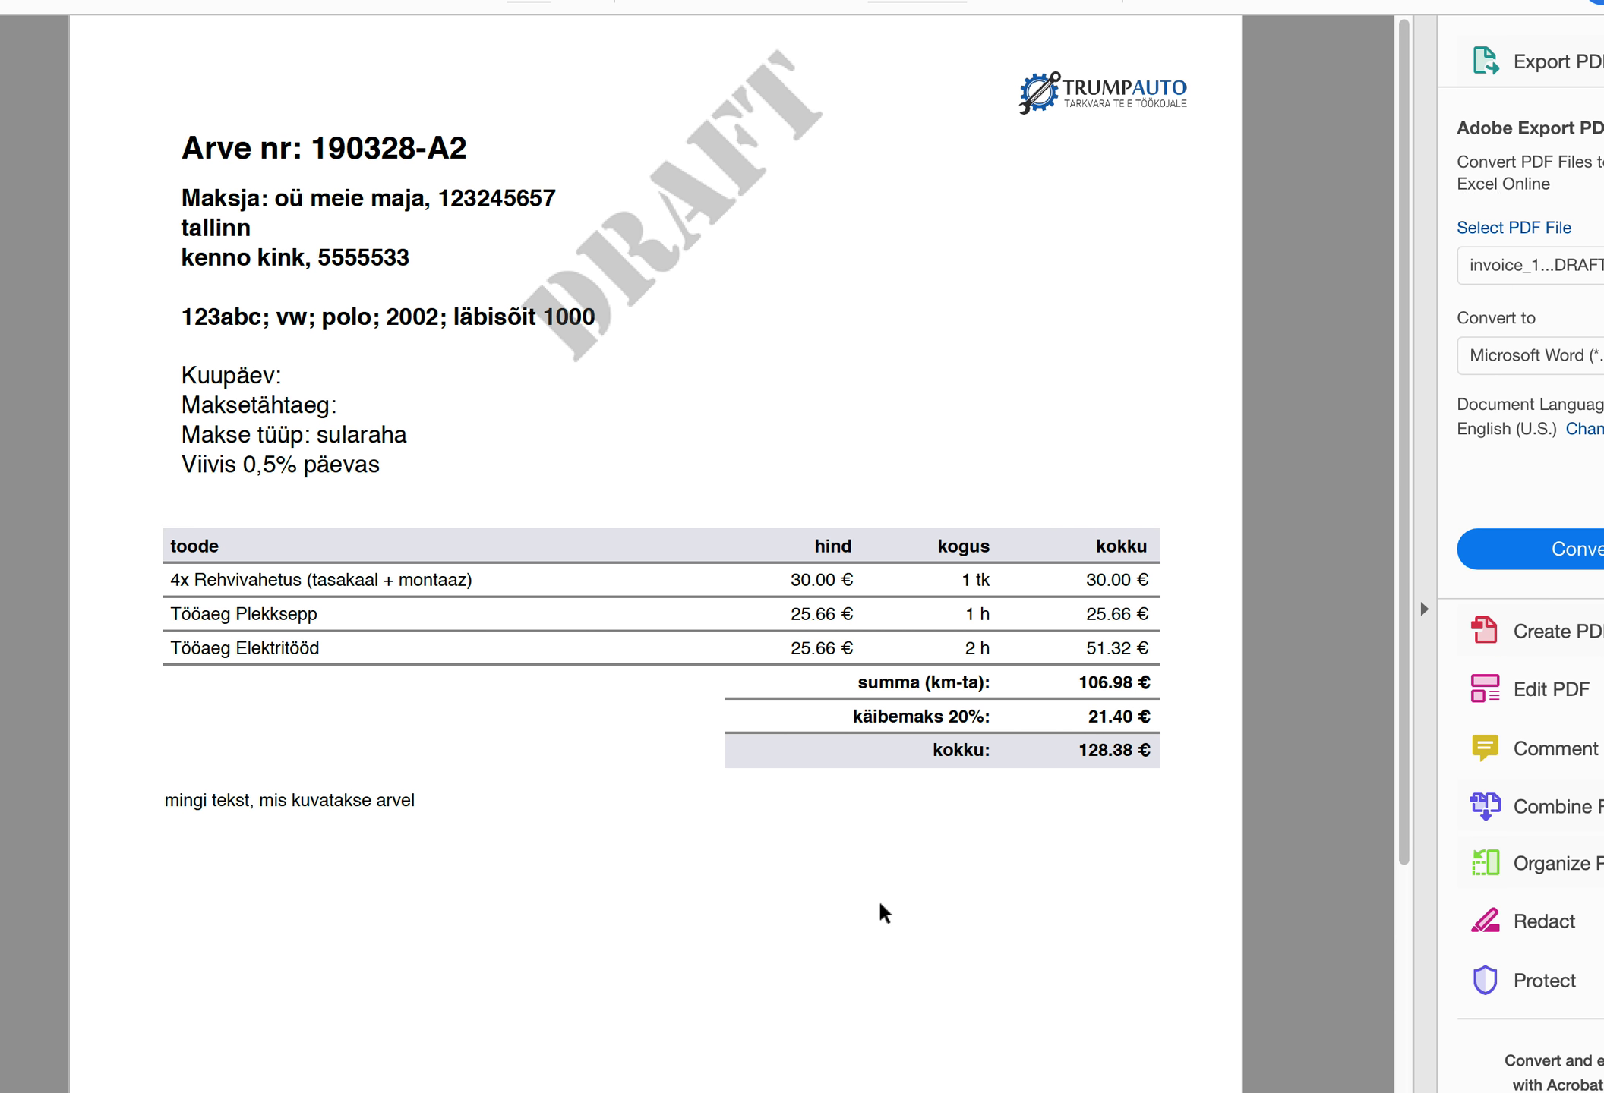
scroll(883, 911, "down", 1)
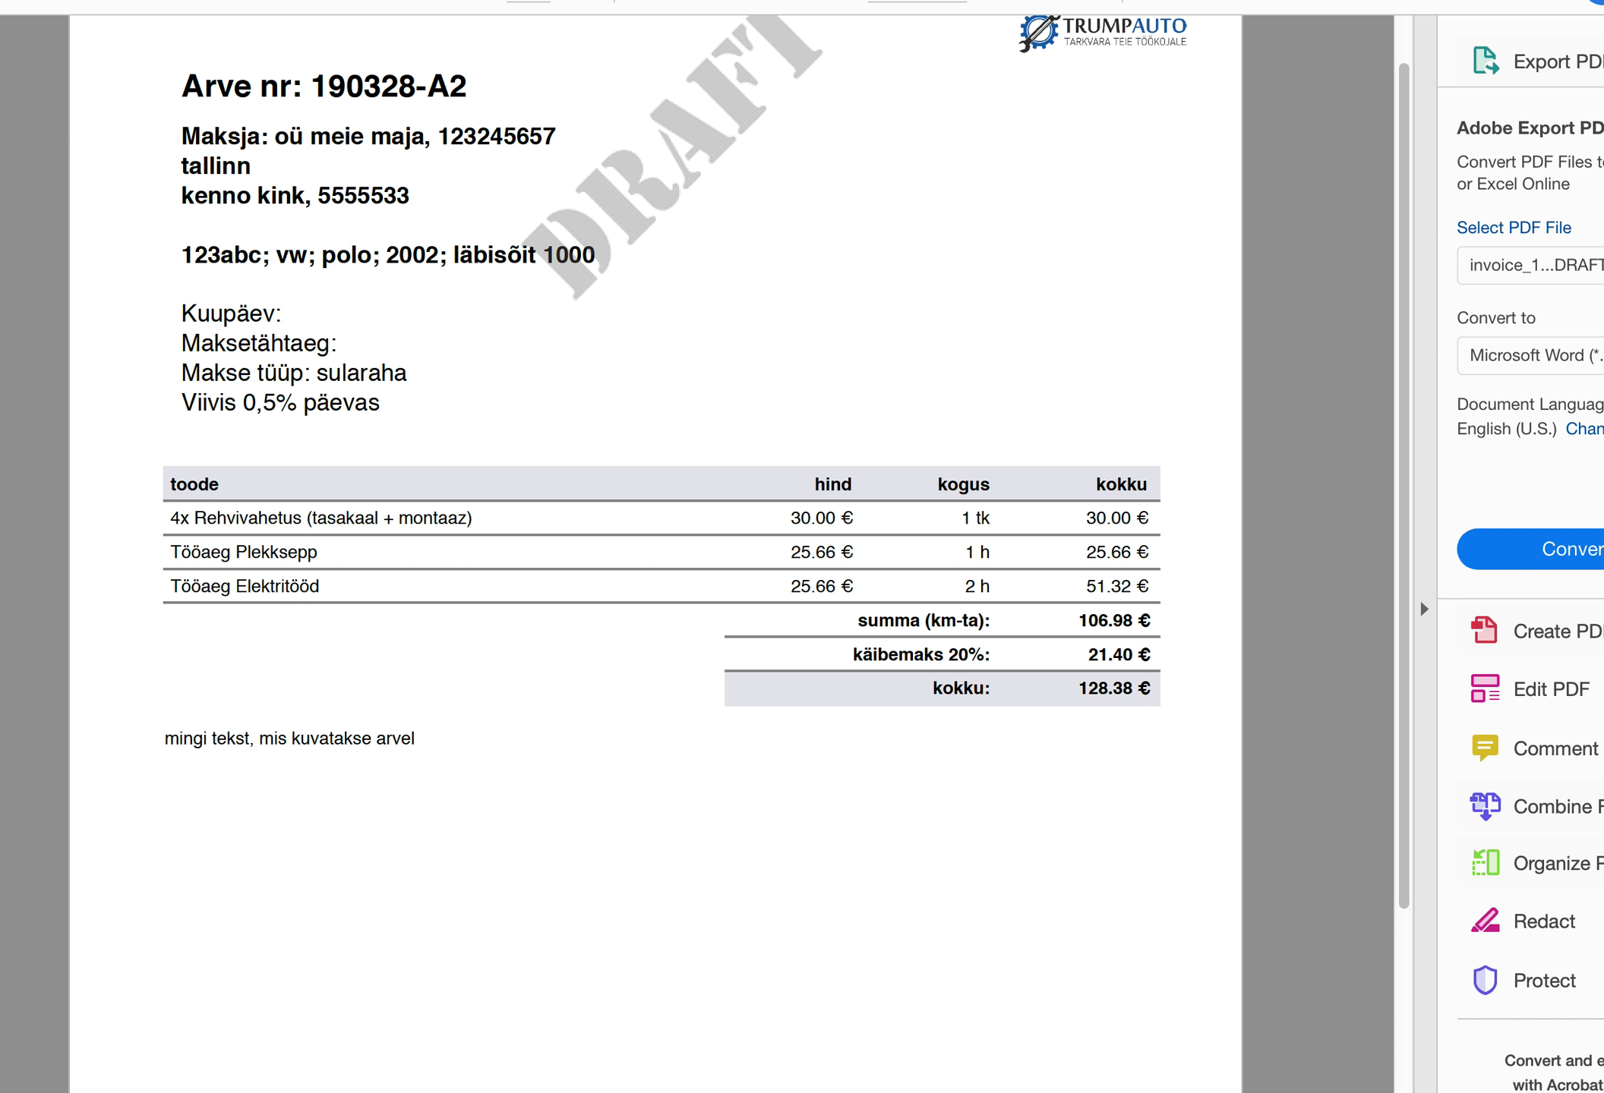
key("super+w")
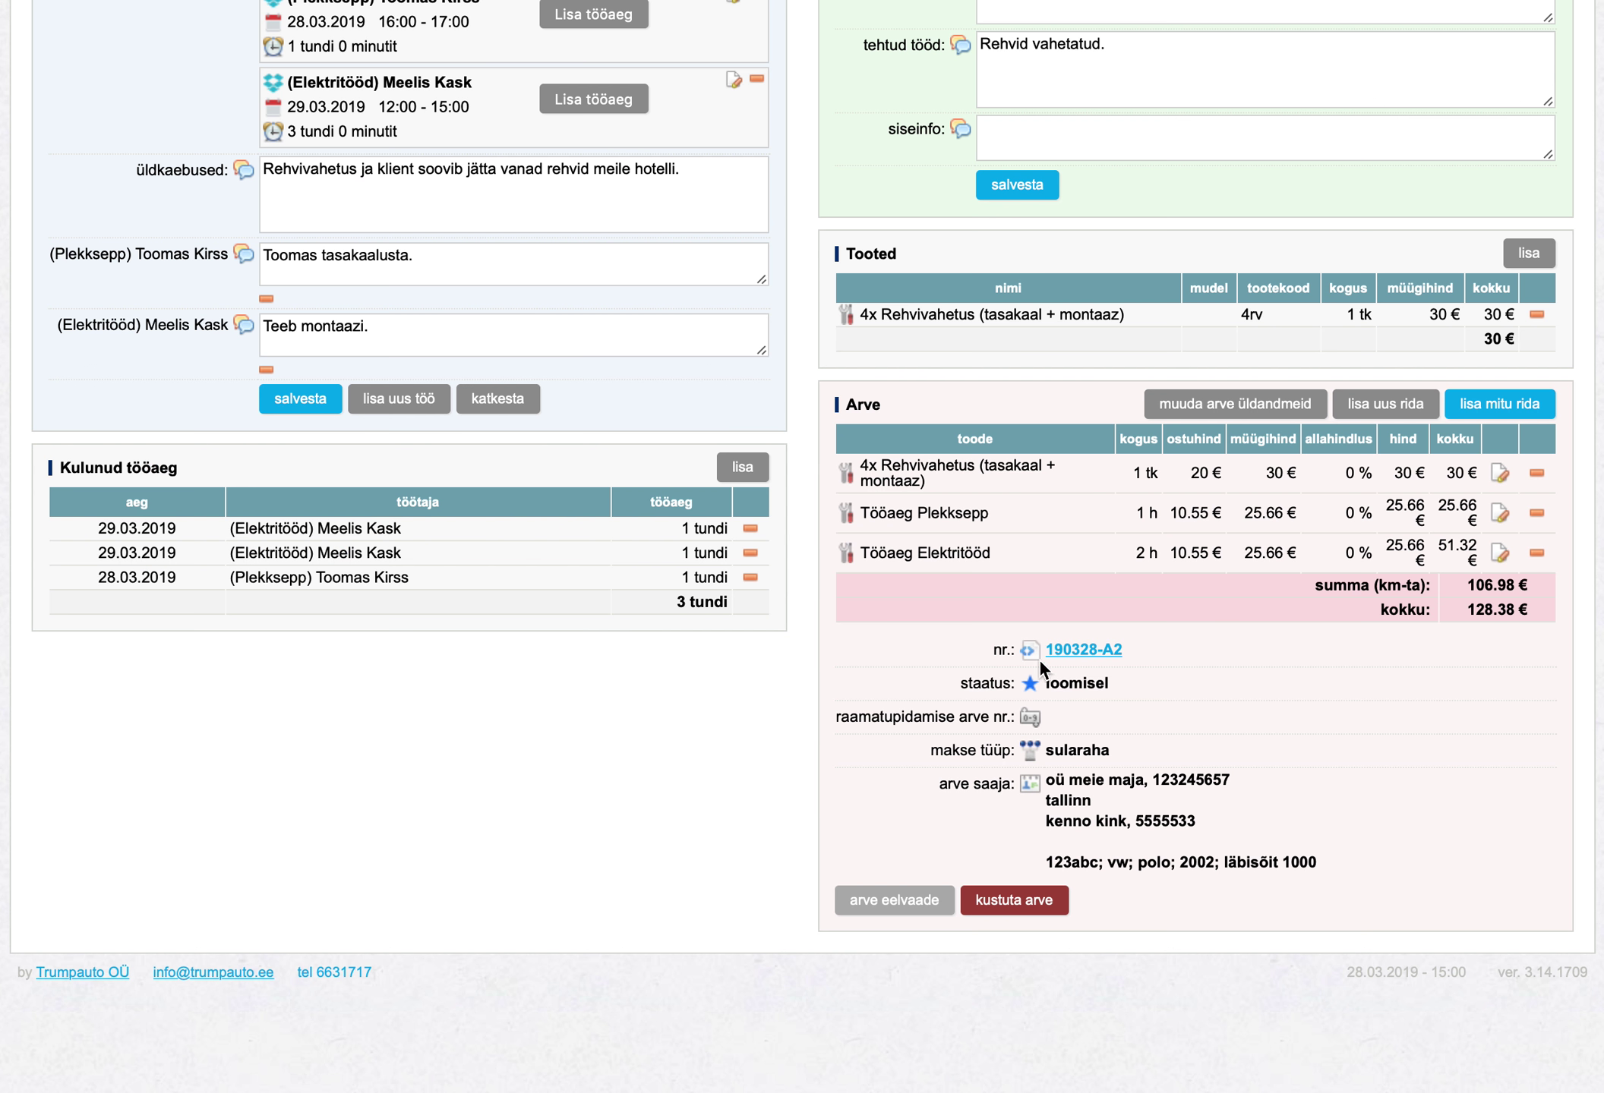
- Delete the job's invoice that includes the work time lines and confirm the deletion
left_click(1013, 903)
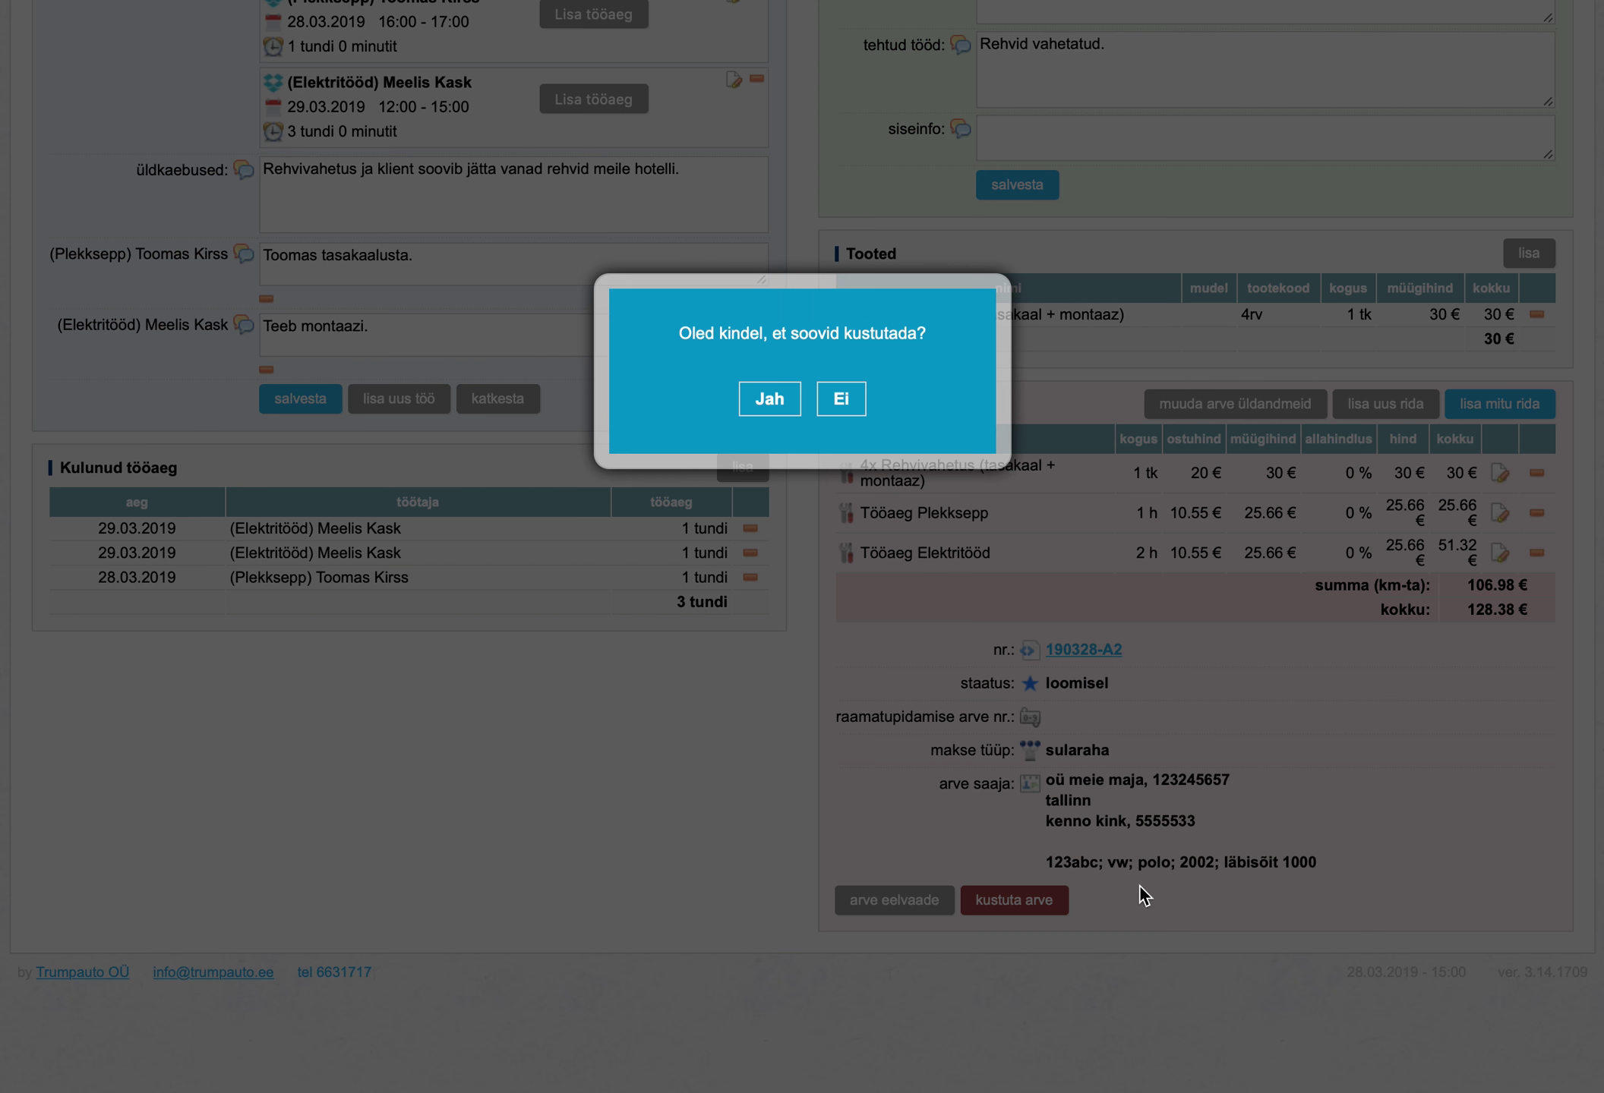
left_click(769, 399)
scroll(1084, 632, "down", 5)
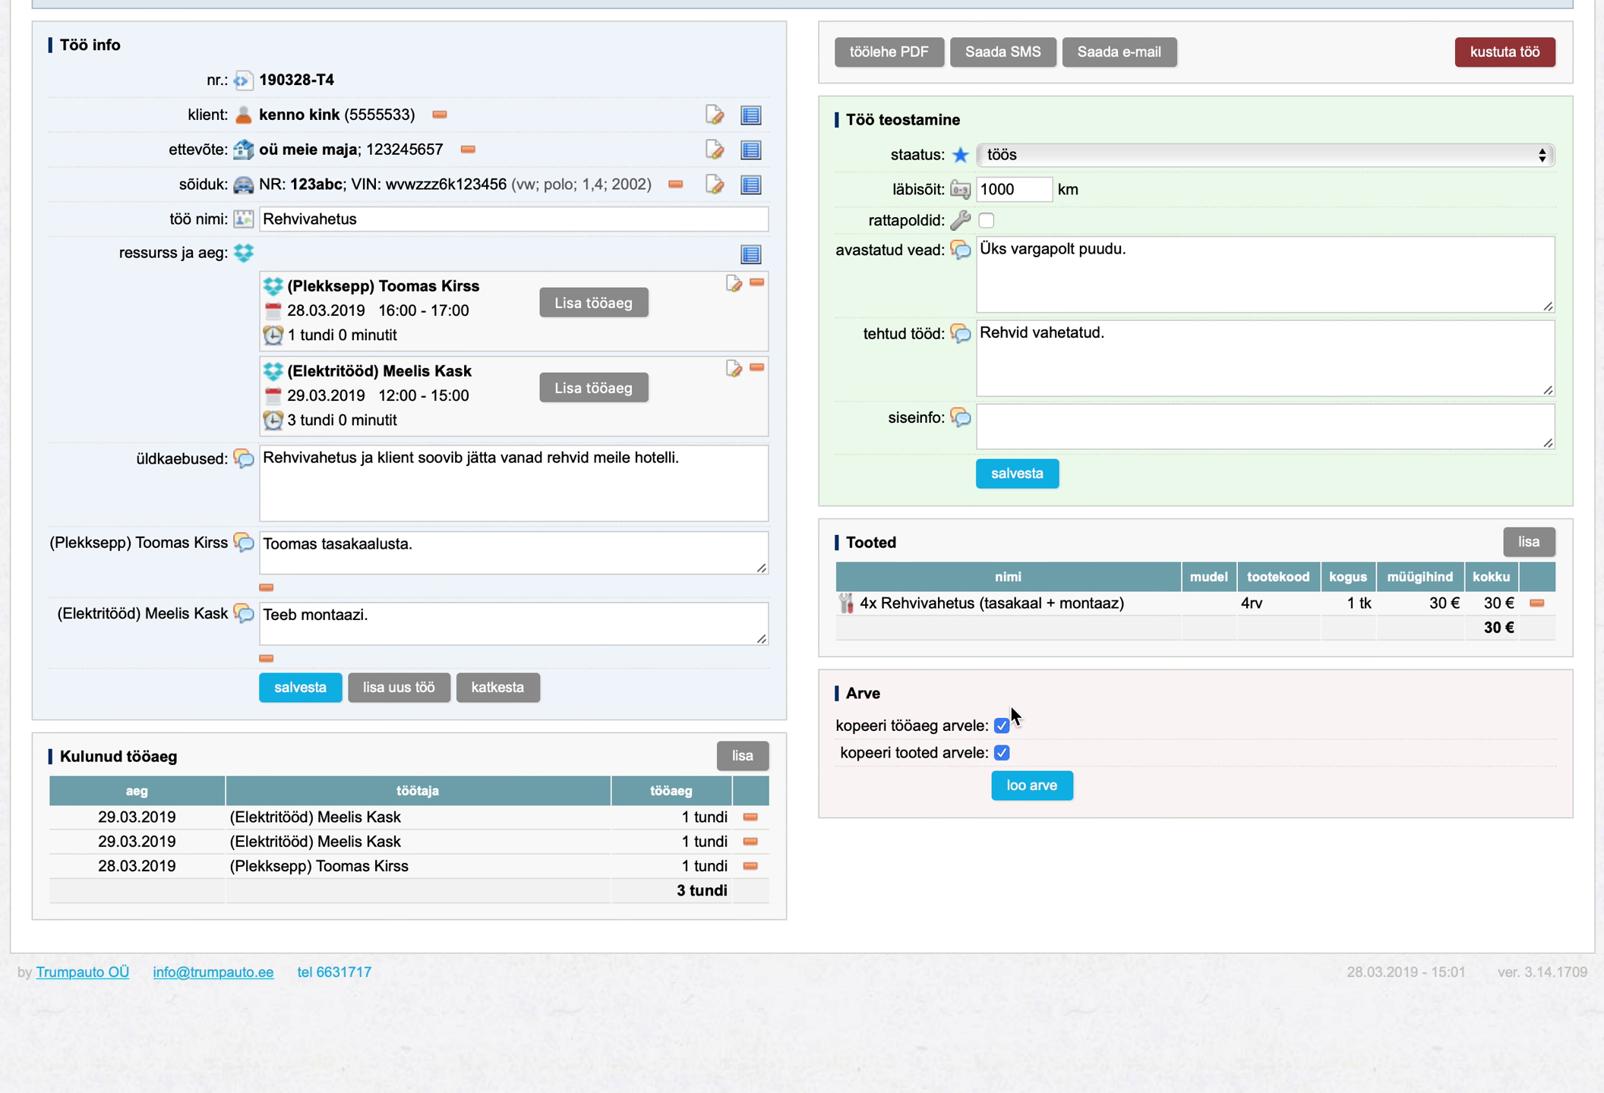
- Exclude work time from invoice copying and create an invoice containing only the job's products
left_click(1002, 725)
left_click_drag(861, 602, 1514, 629)
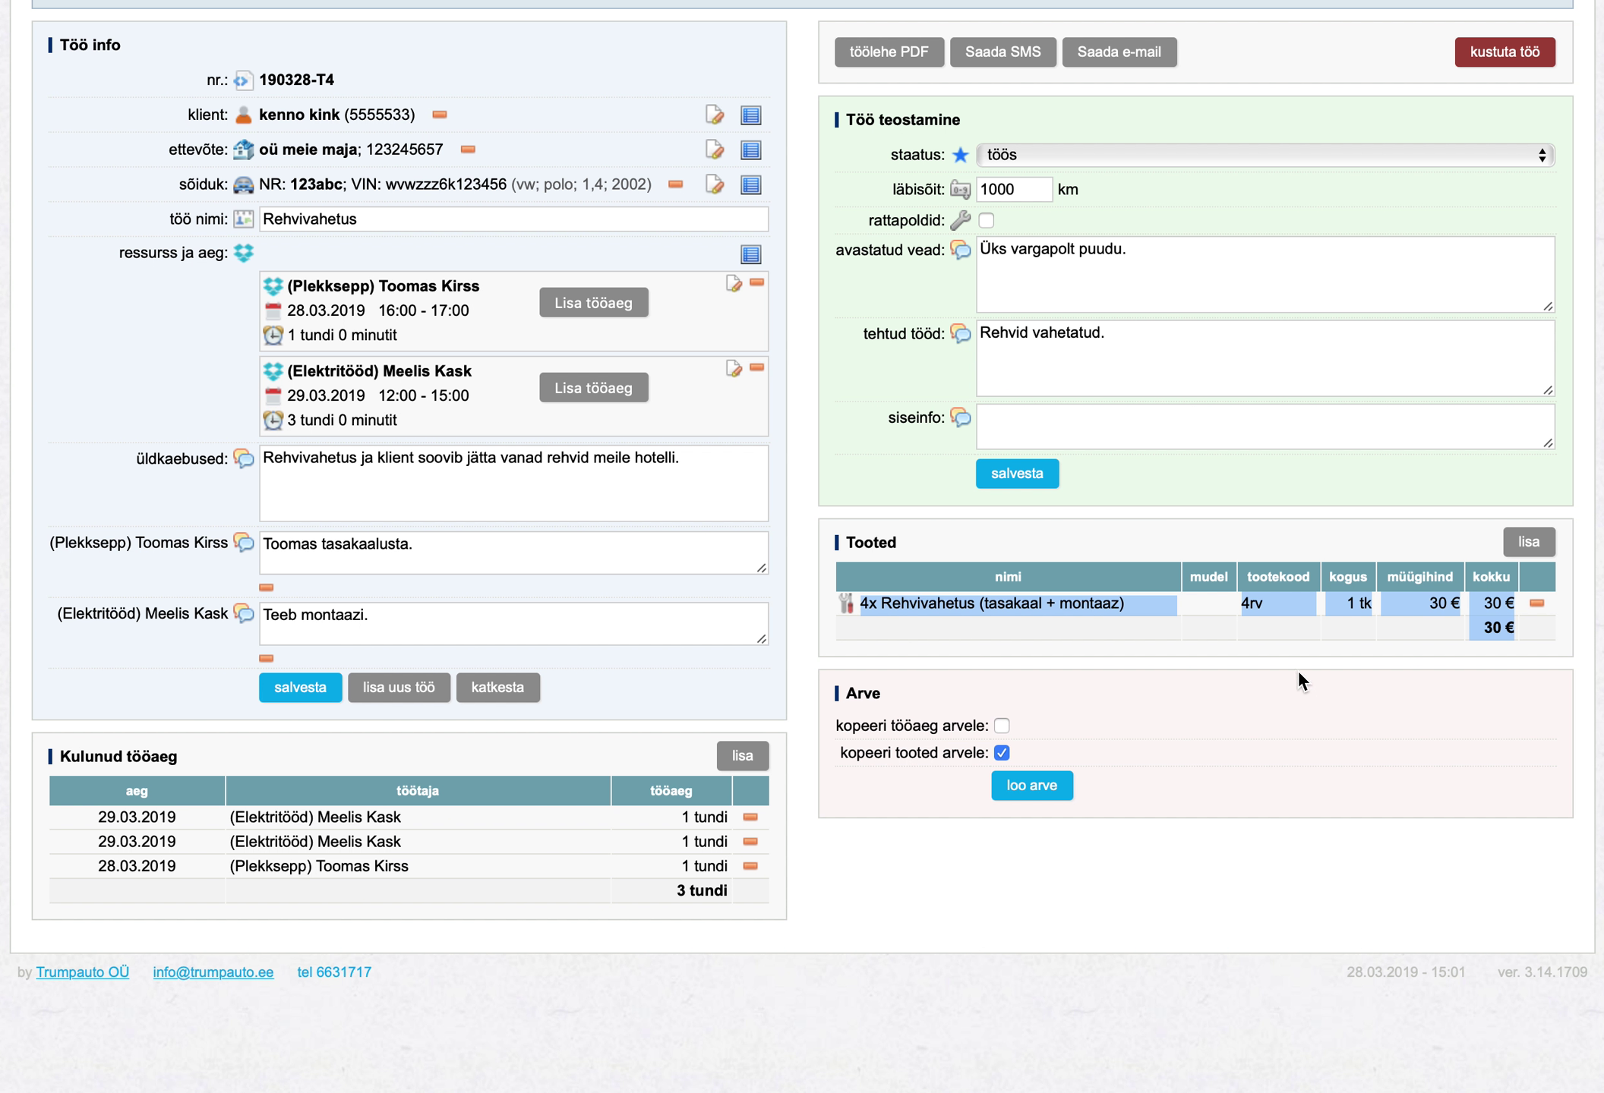
left_click(1214, 639)
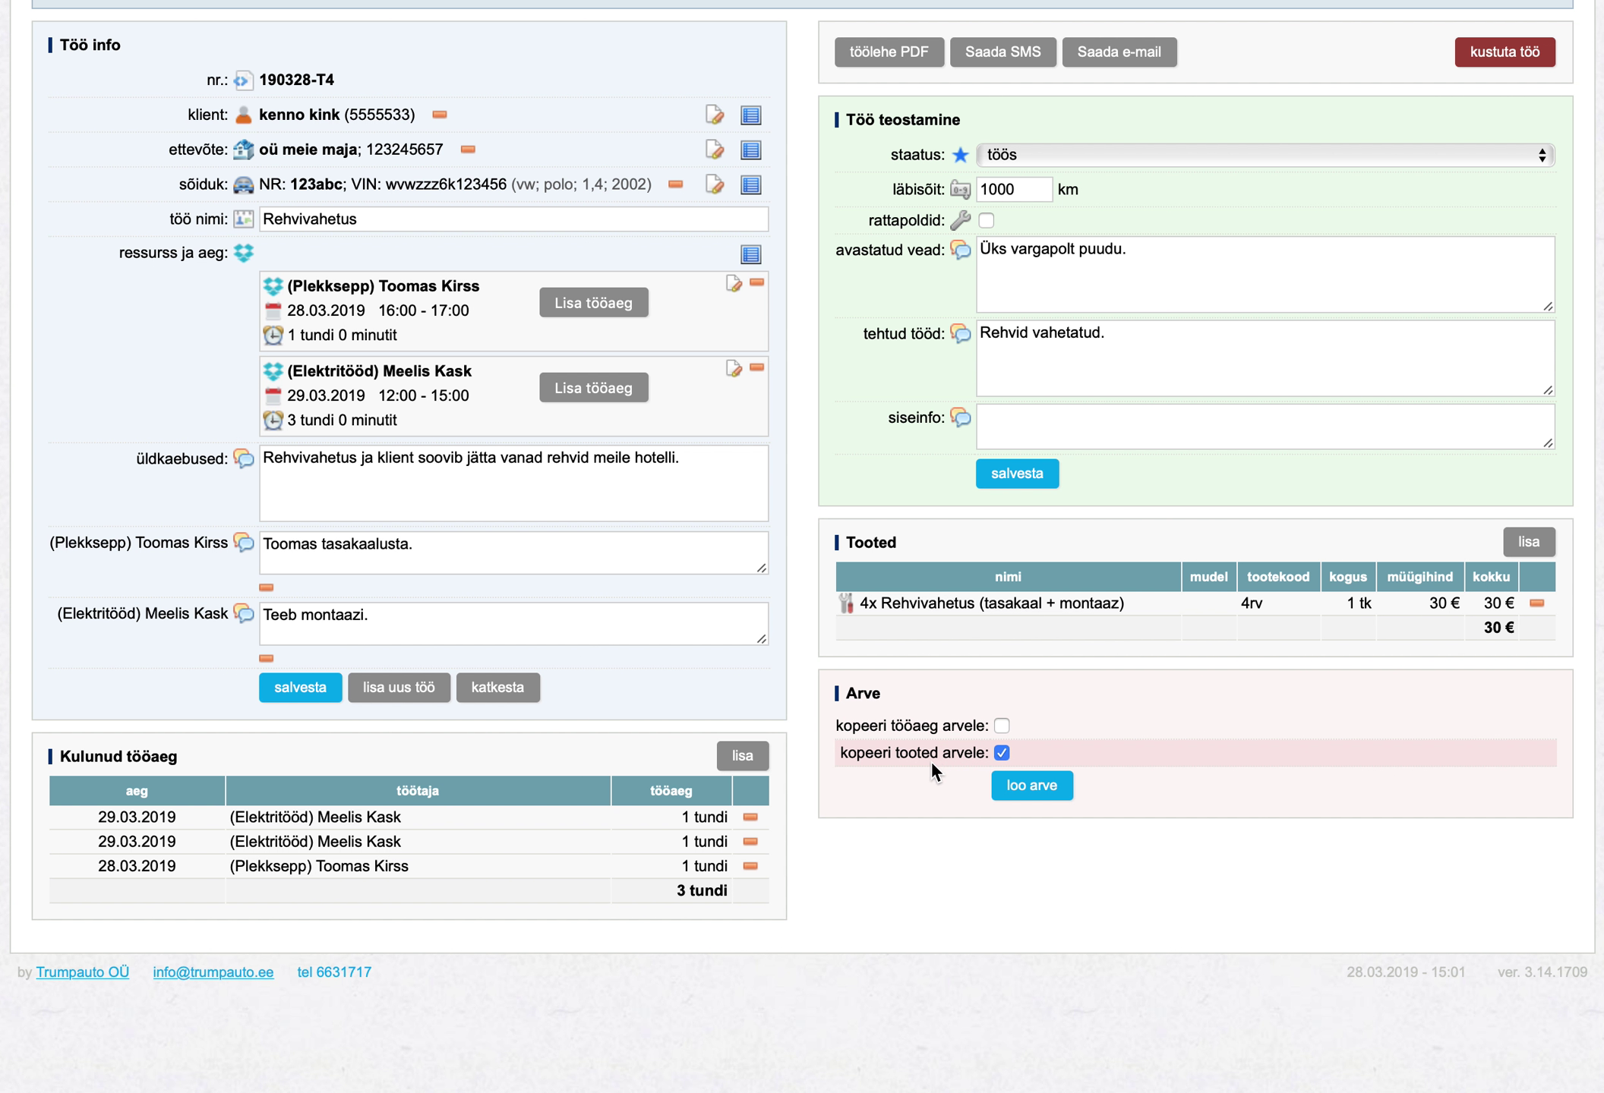
left_click_drag(841, 752, 984, 752)
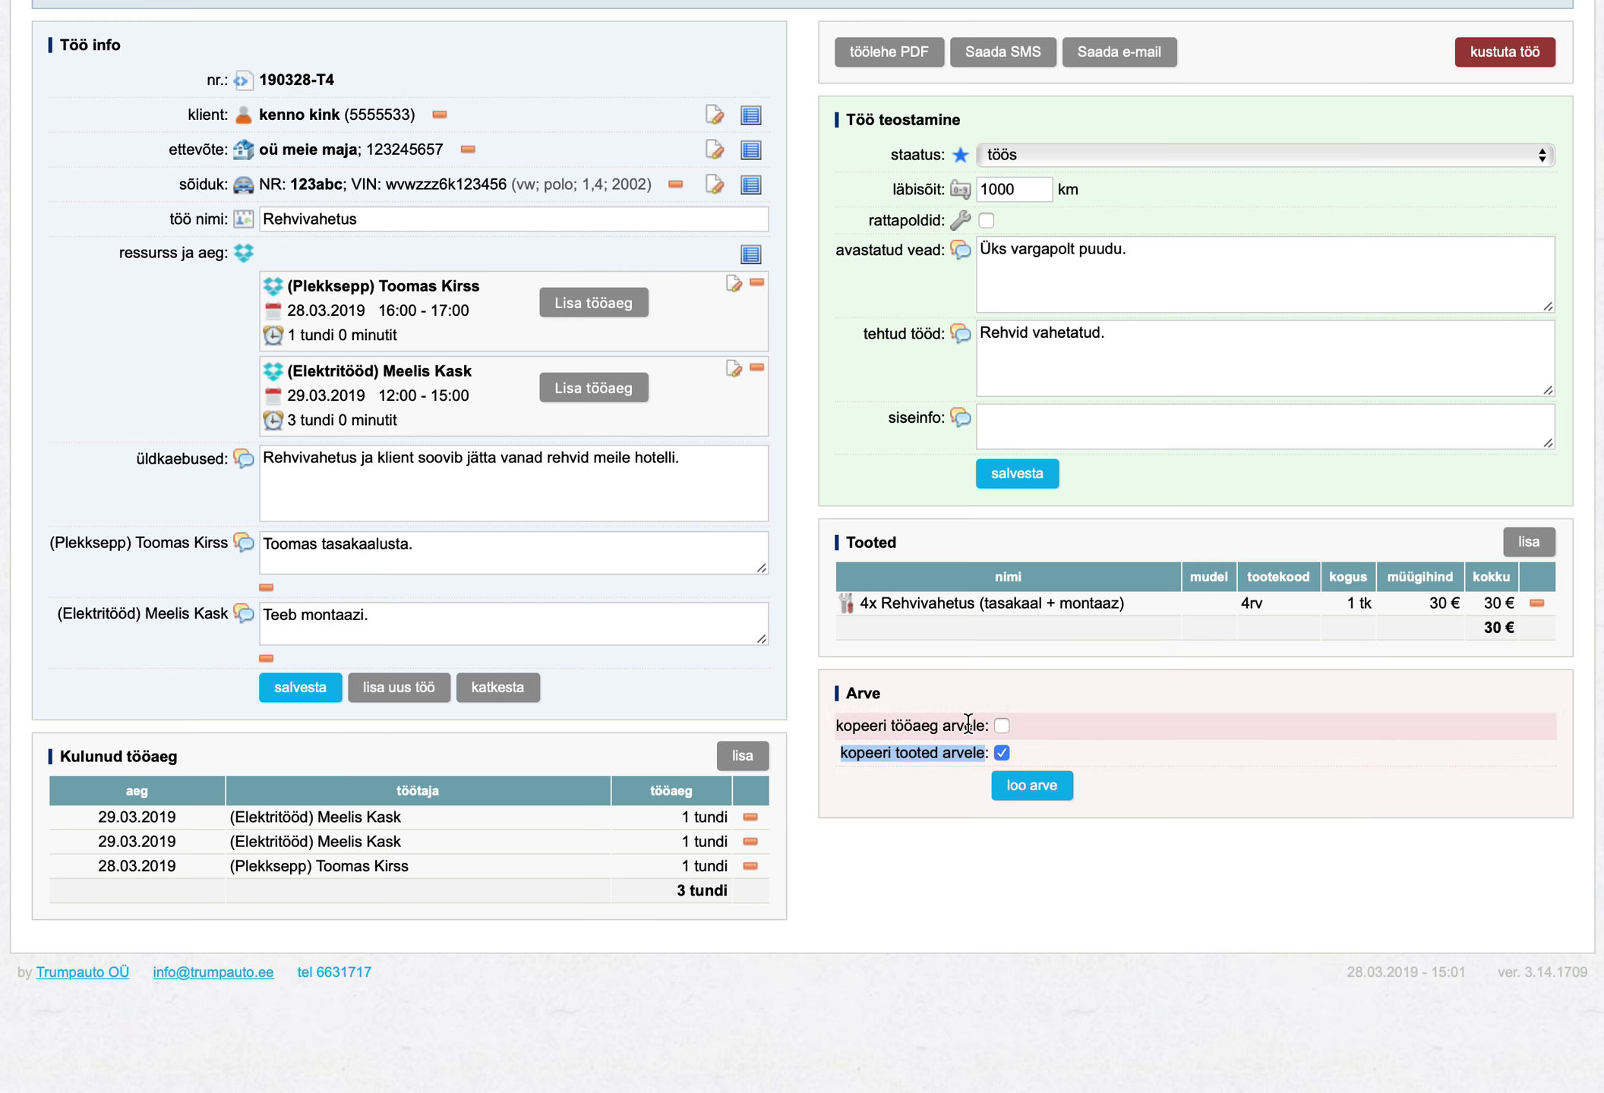
left_click_drag(865, 753, 965, 753)
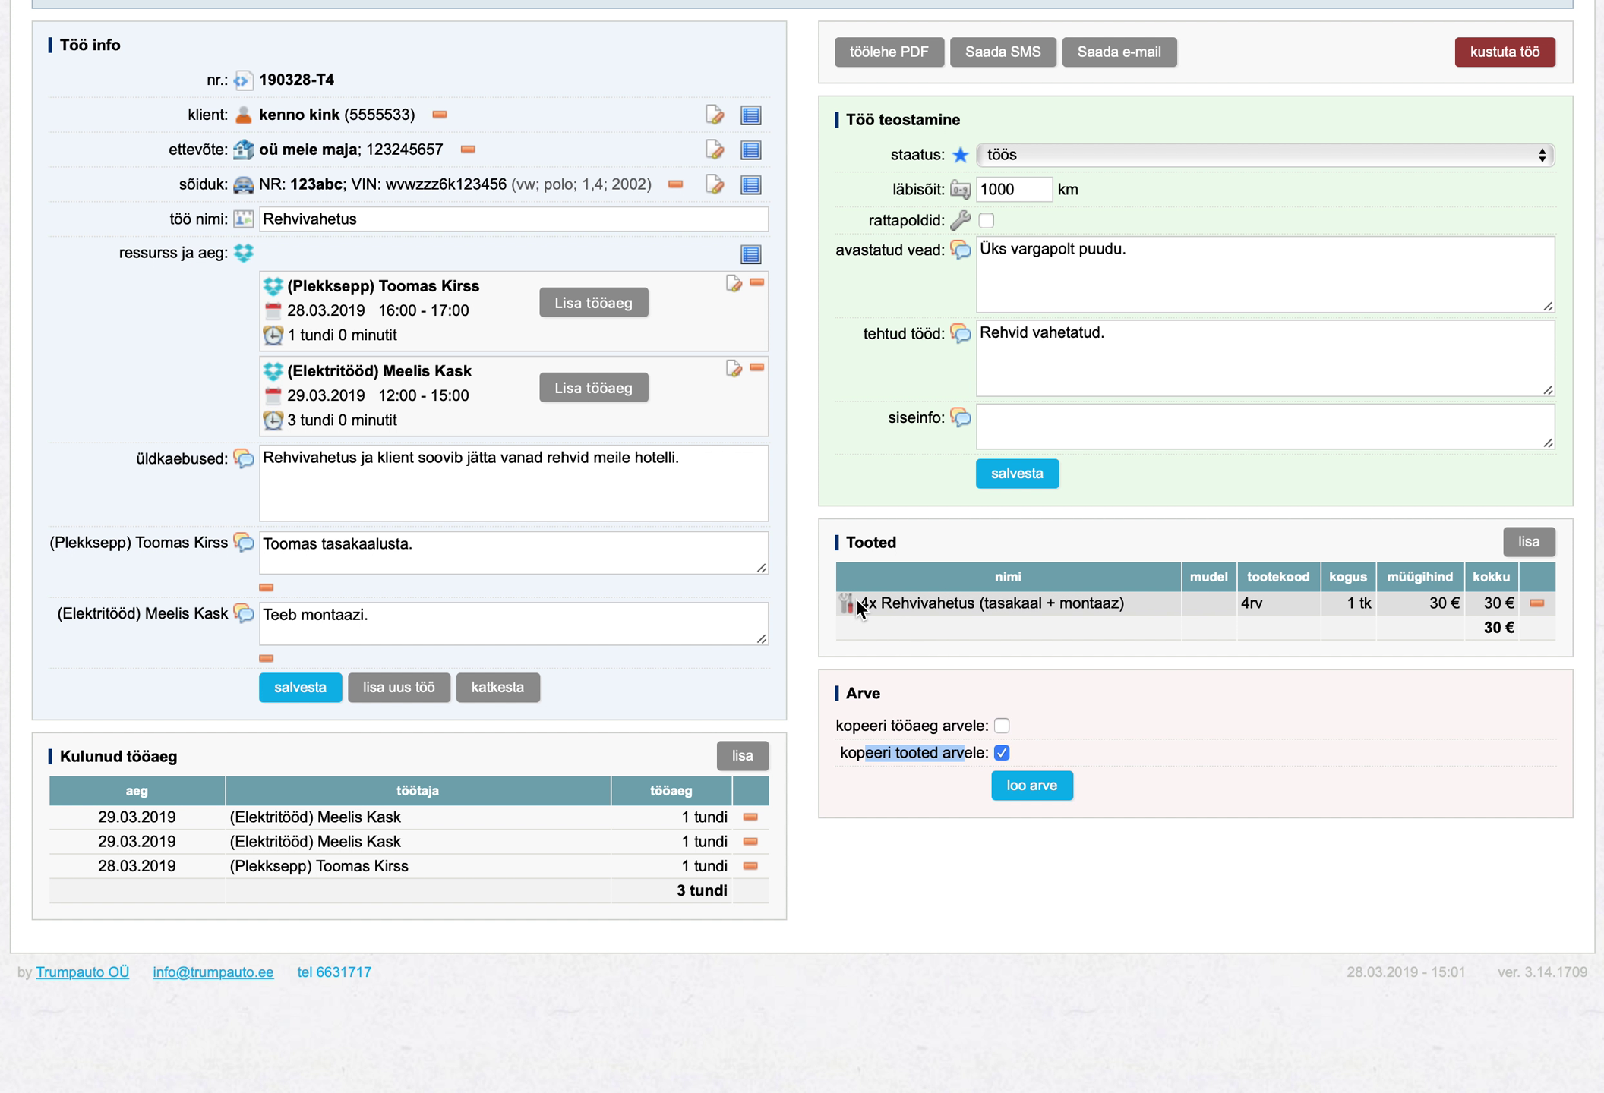
left_click_drag(856, 599, 1134, 602)
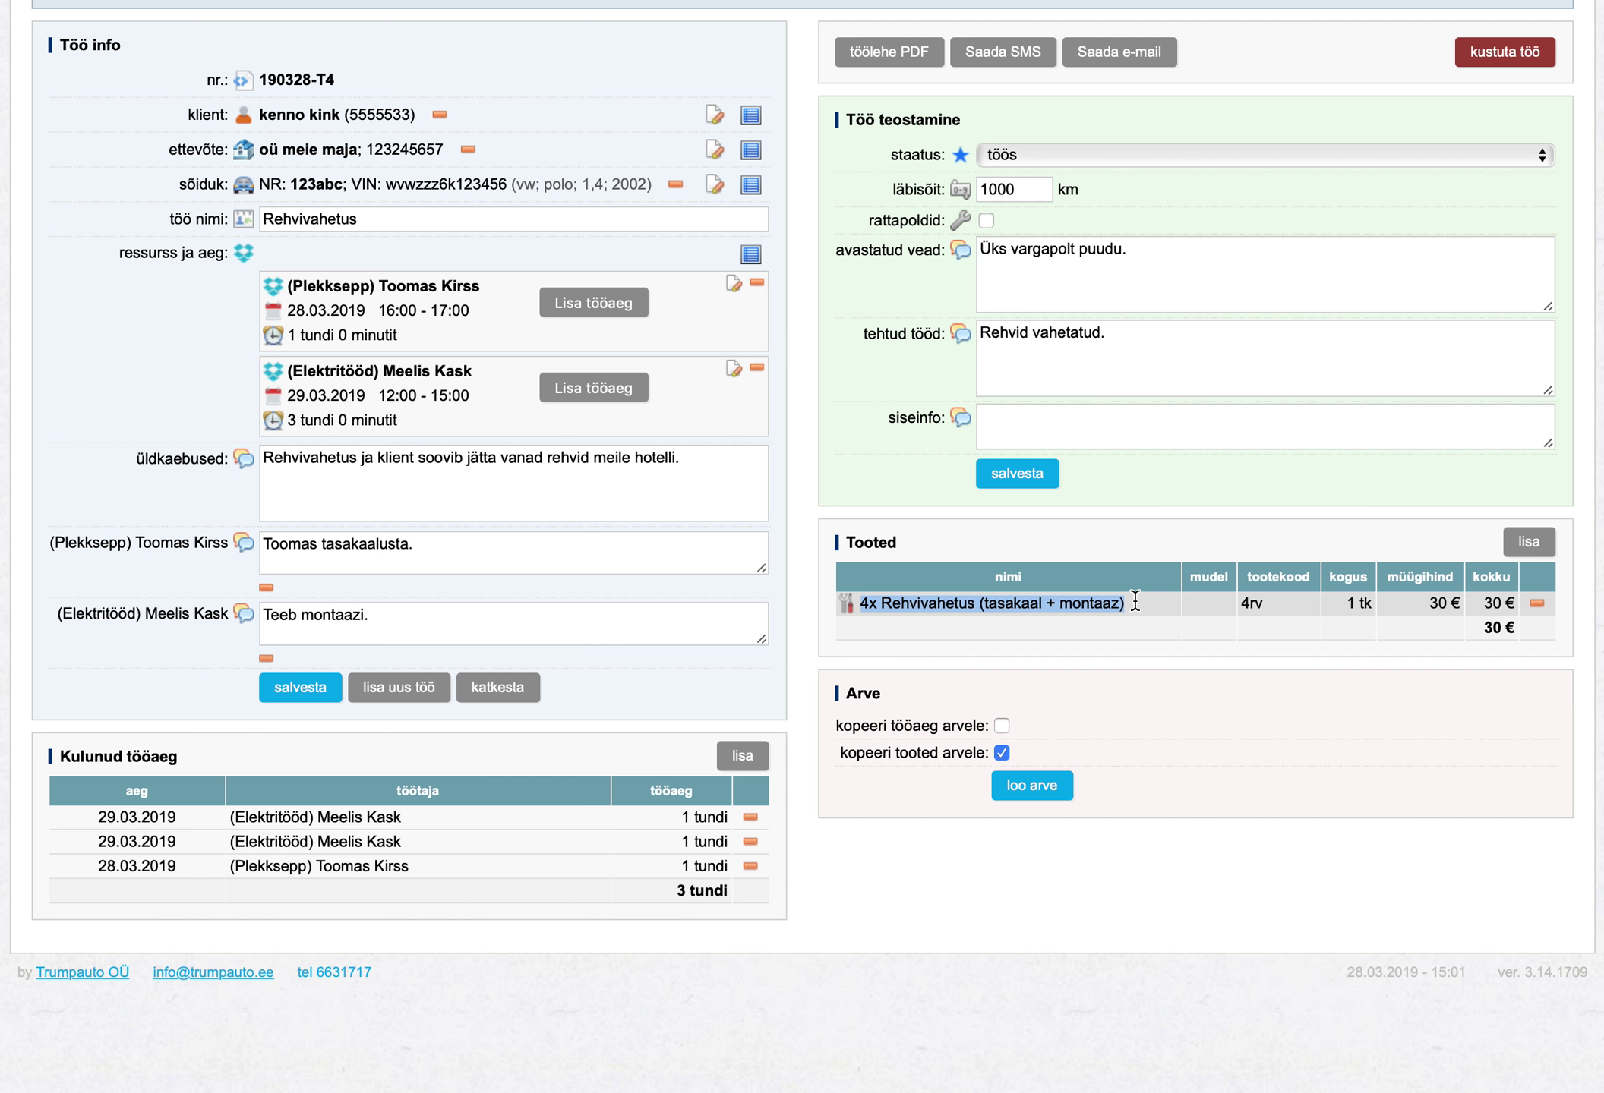
left_click(1139, 603)
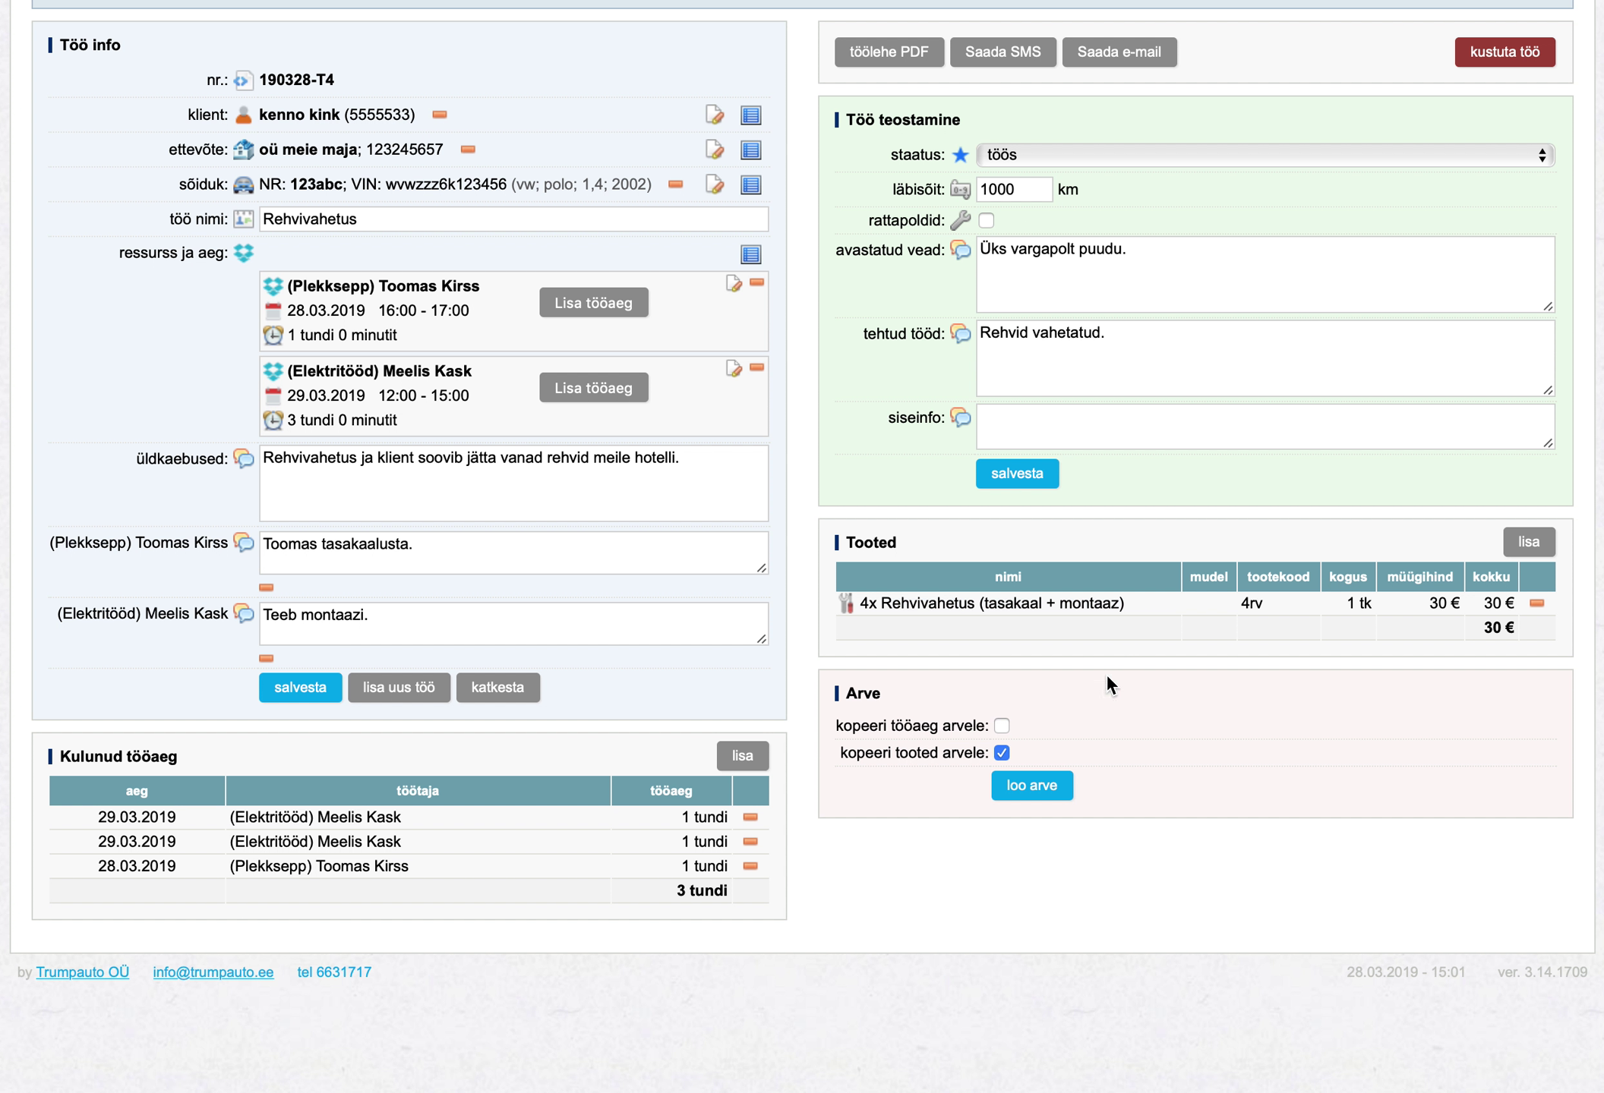
left_click(1033, 788)
scroll(1034, 786, "down", 5)
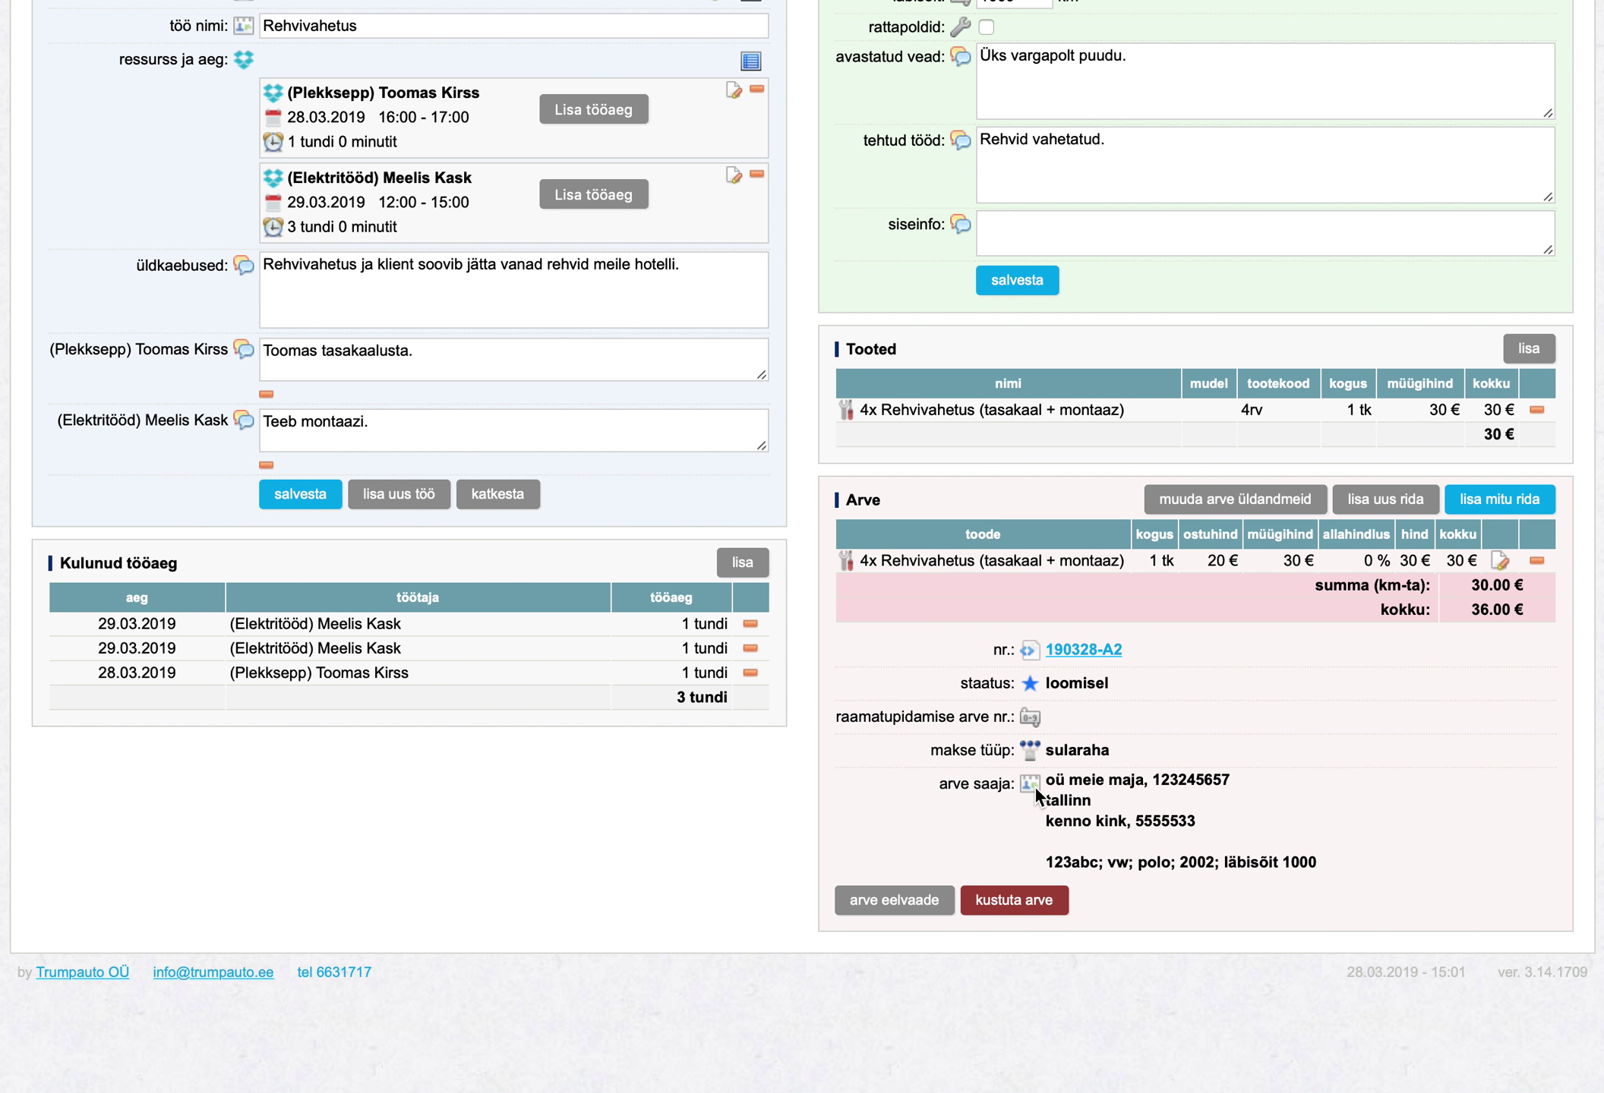
- Preview the products-only draft invoice from header to footer and close the PDF
left_click(896, 902)
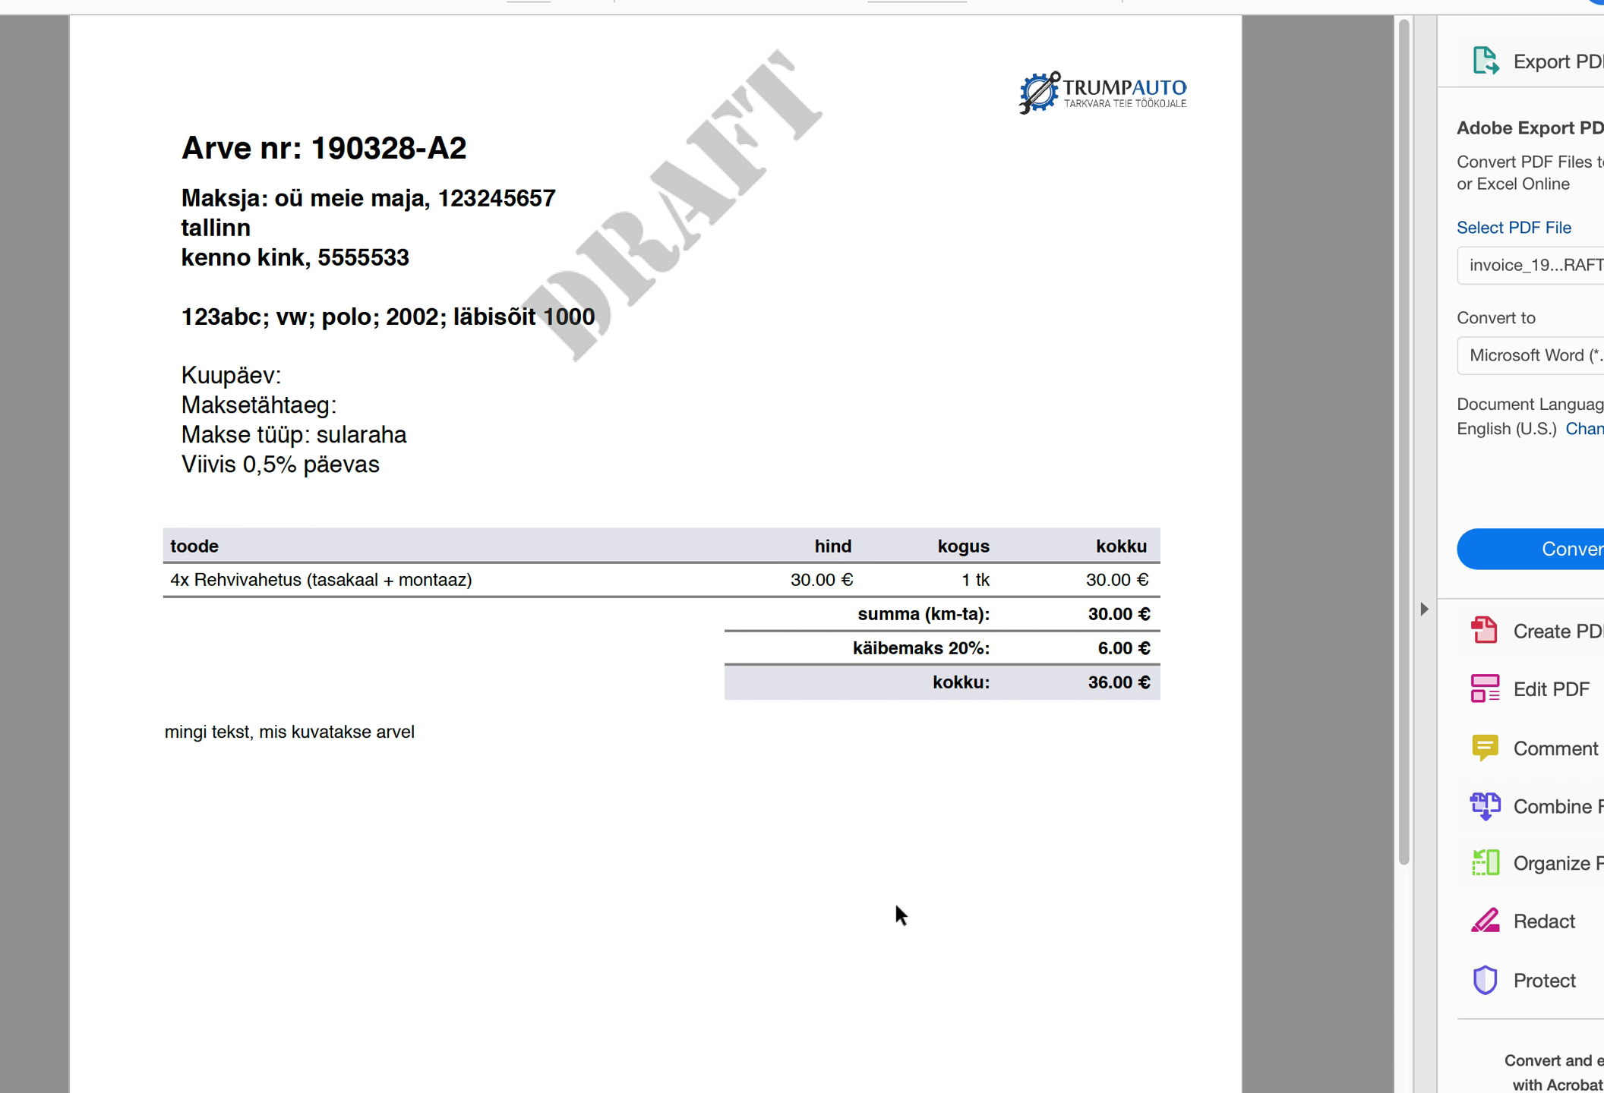
scroll(896, 906, "down", 5)
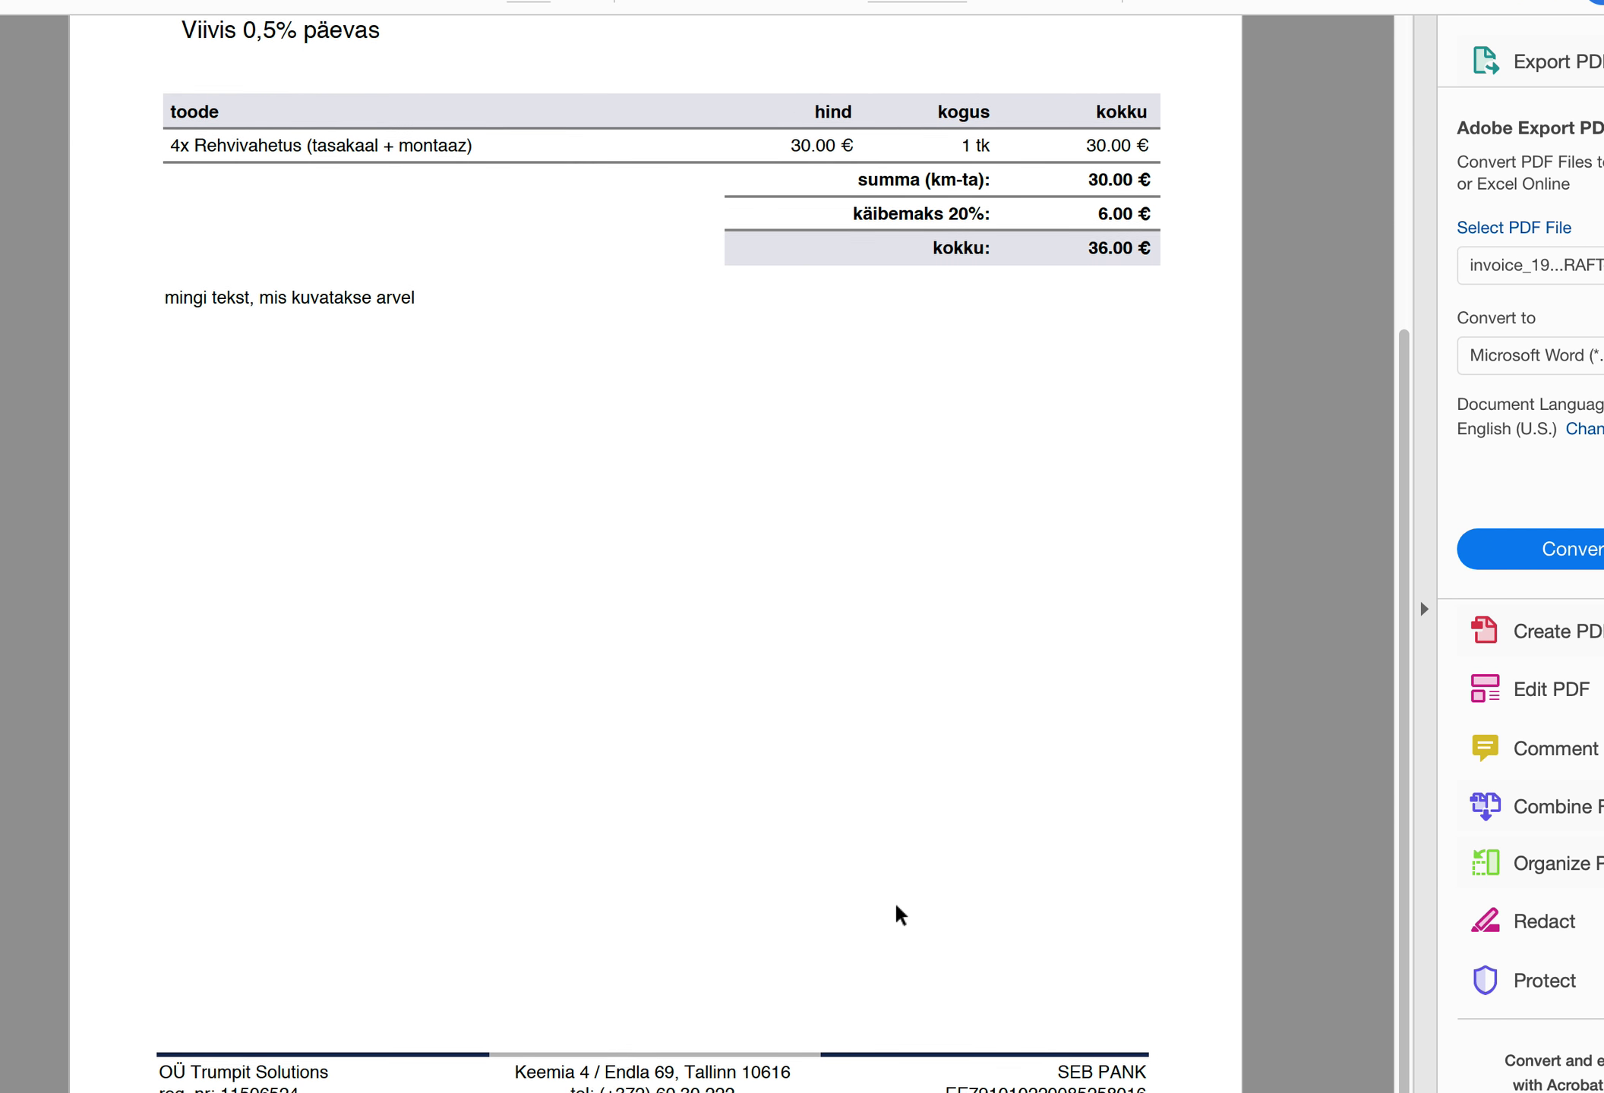
scroll(895, 913, "up", 5)
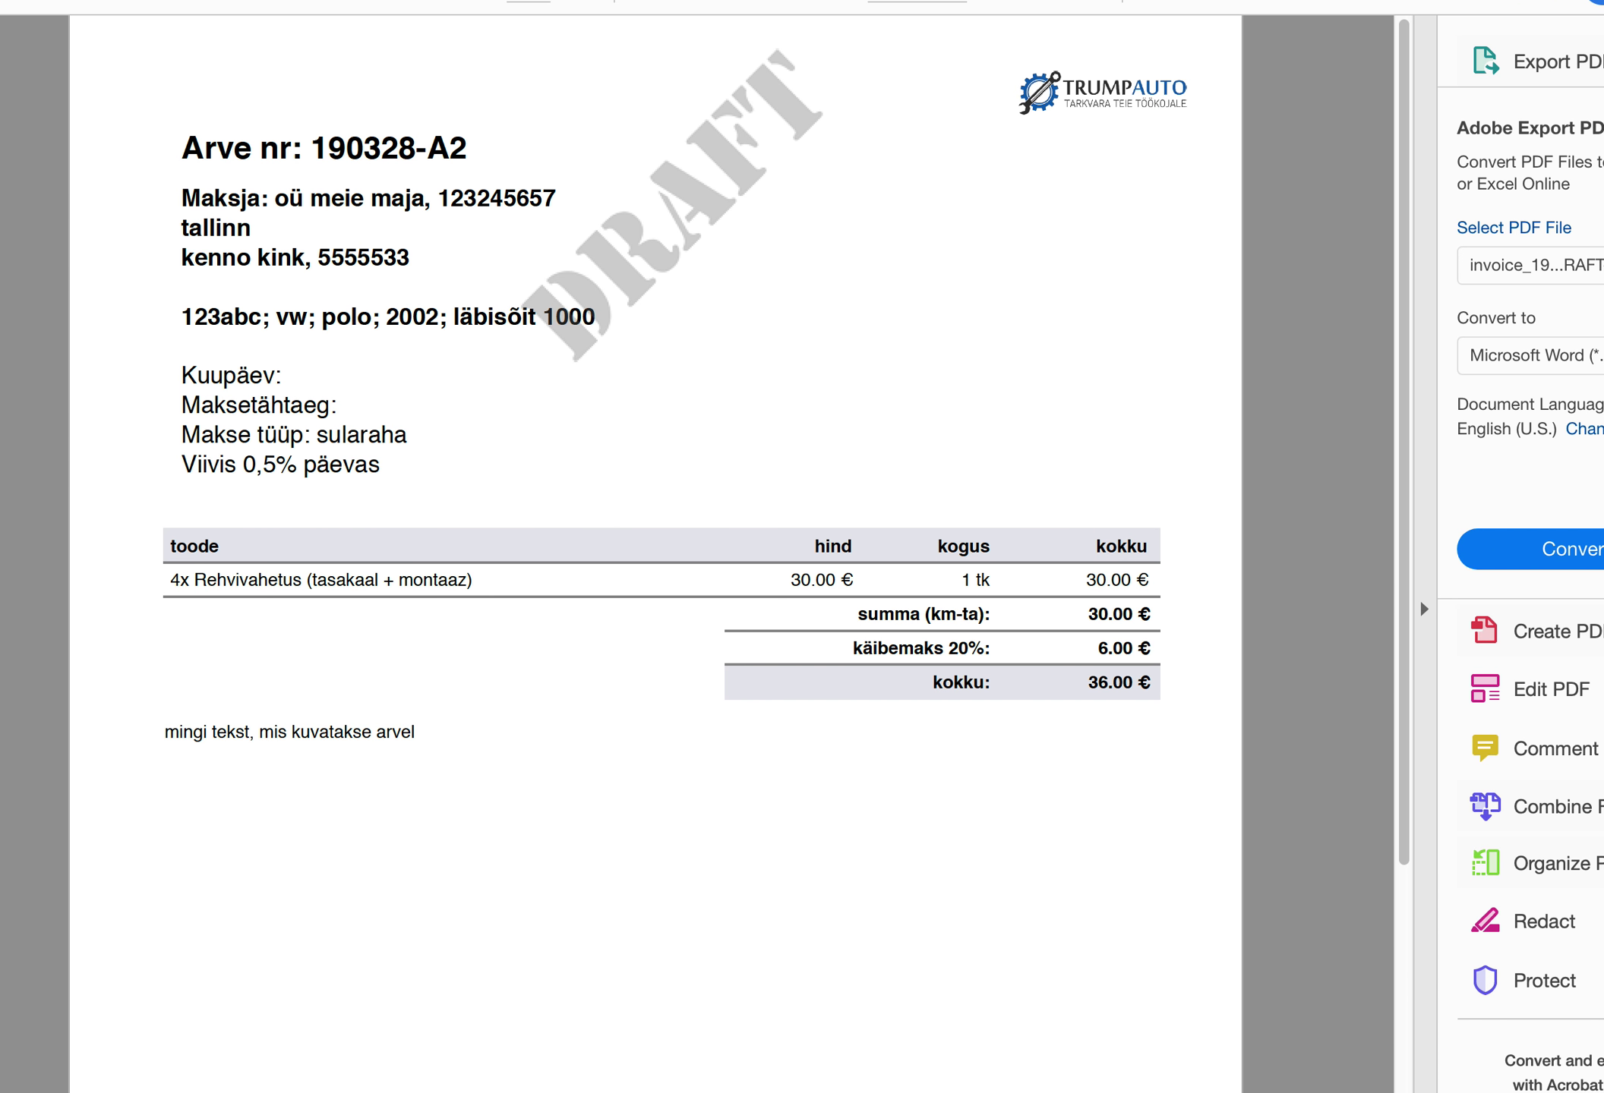
key("super+w")
- Try to save the job with the status valmis without marking the wheel bolts as checked
scroll(1133, 495, "up", 3)
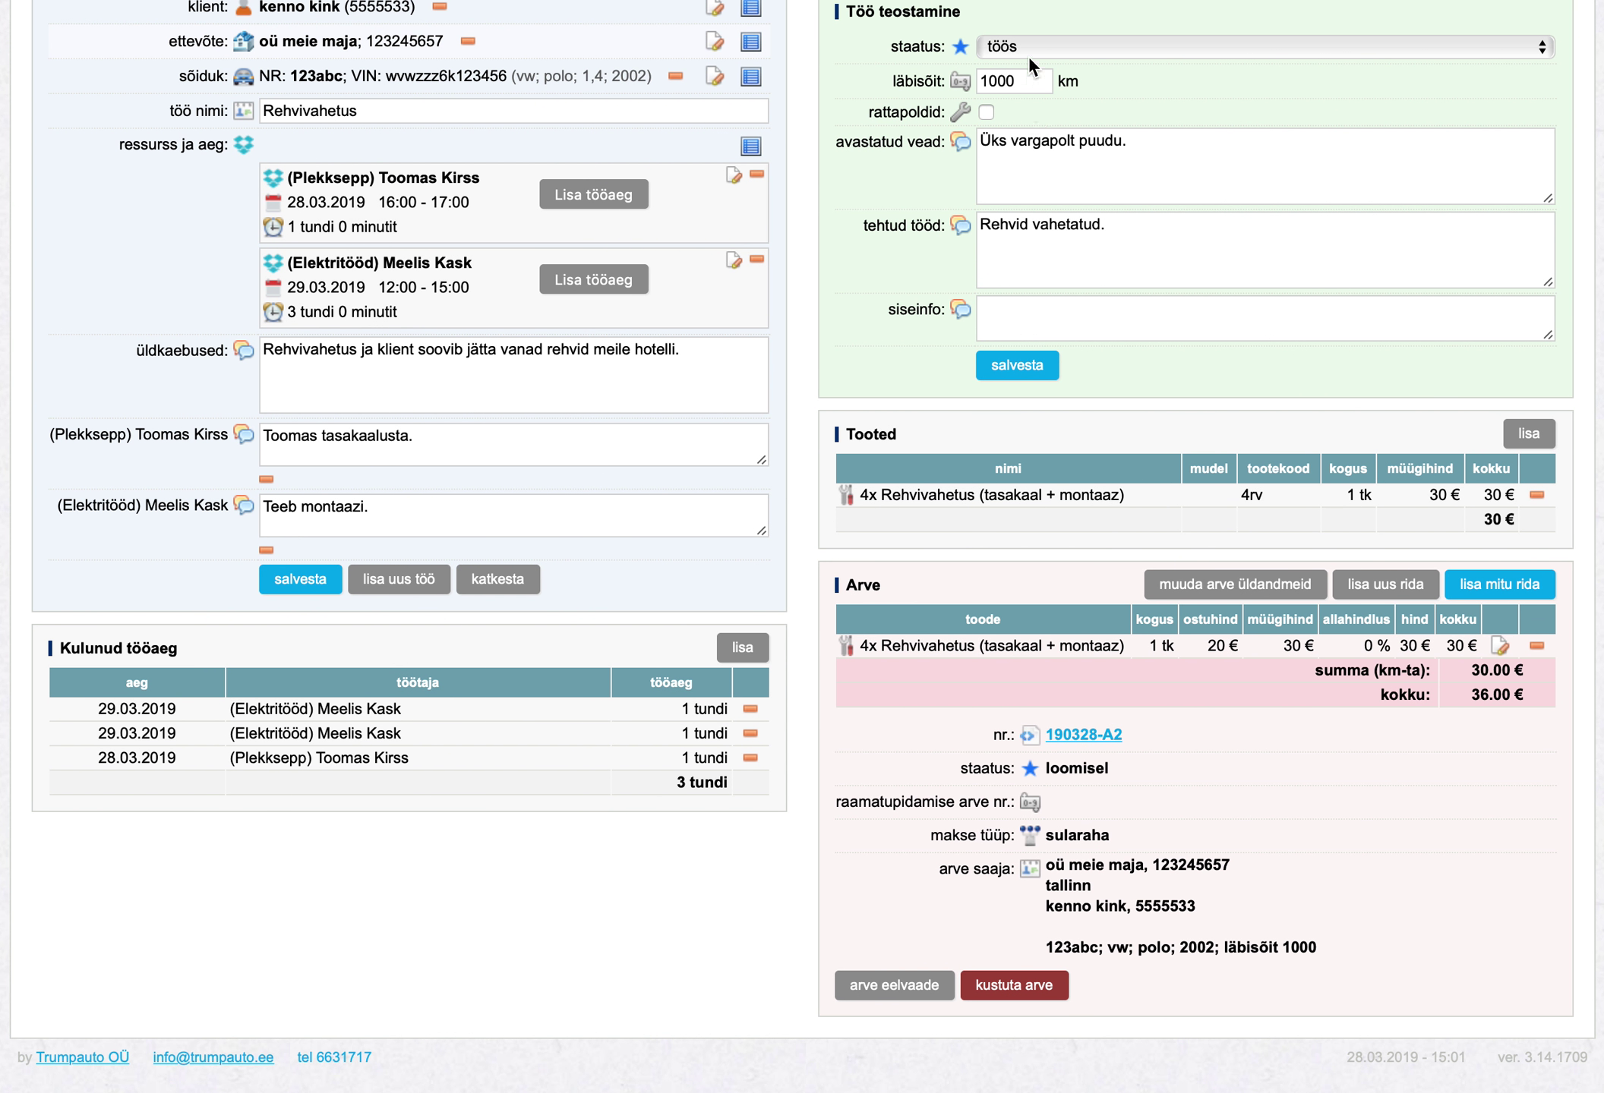
left_click(1026, 41)
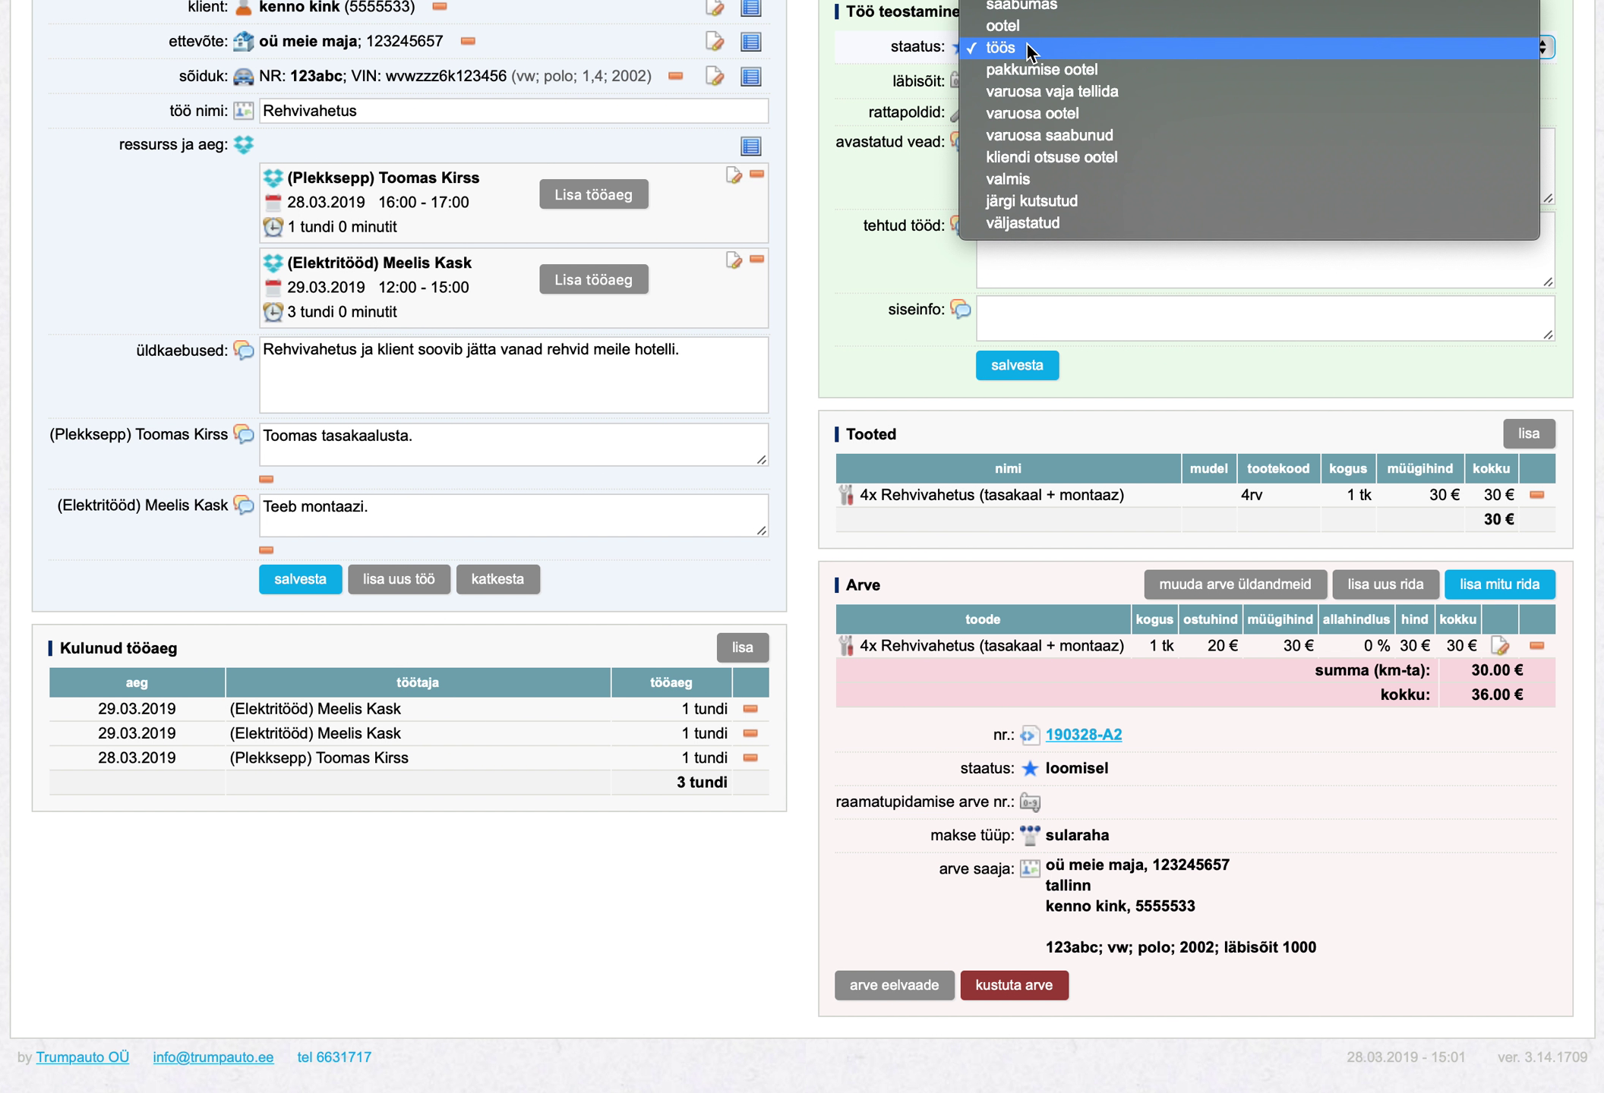
left_click(1034, 172)
left_click(1017, 365)
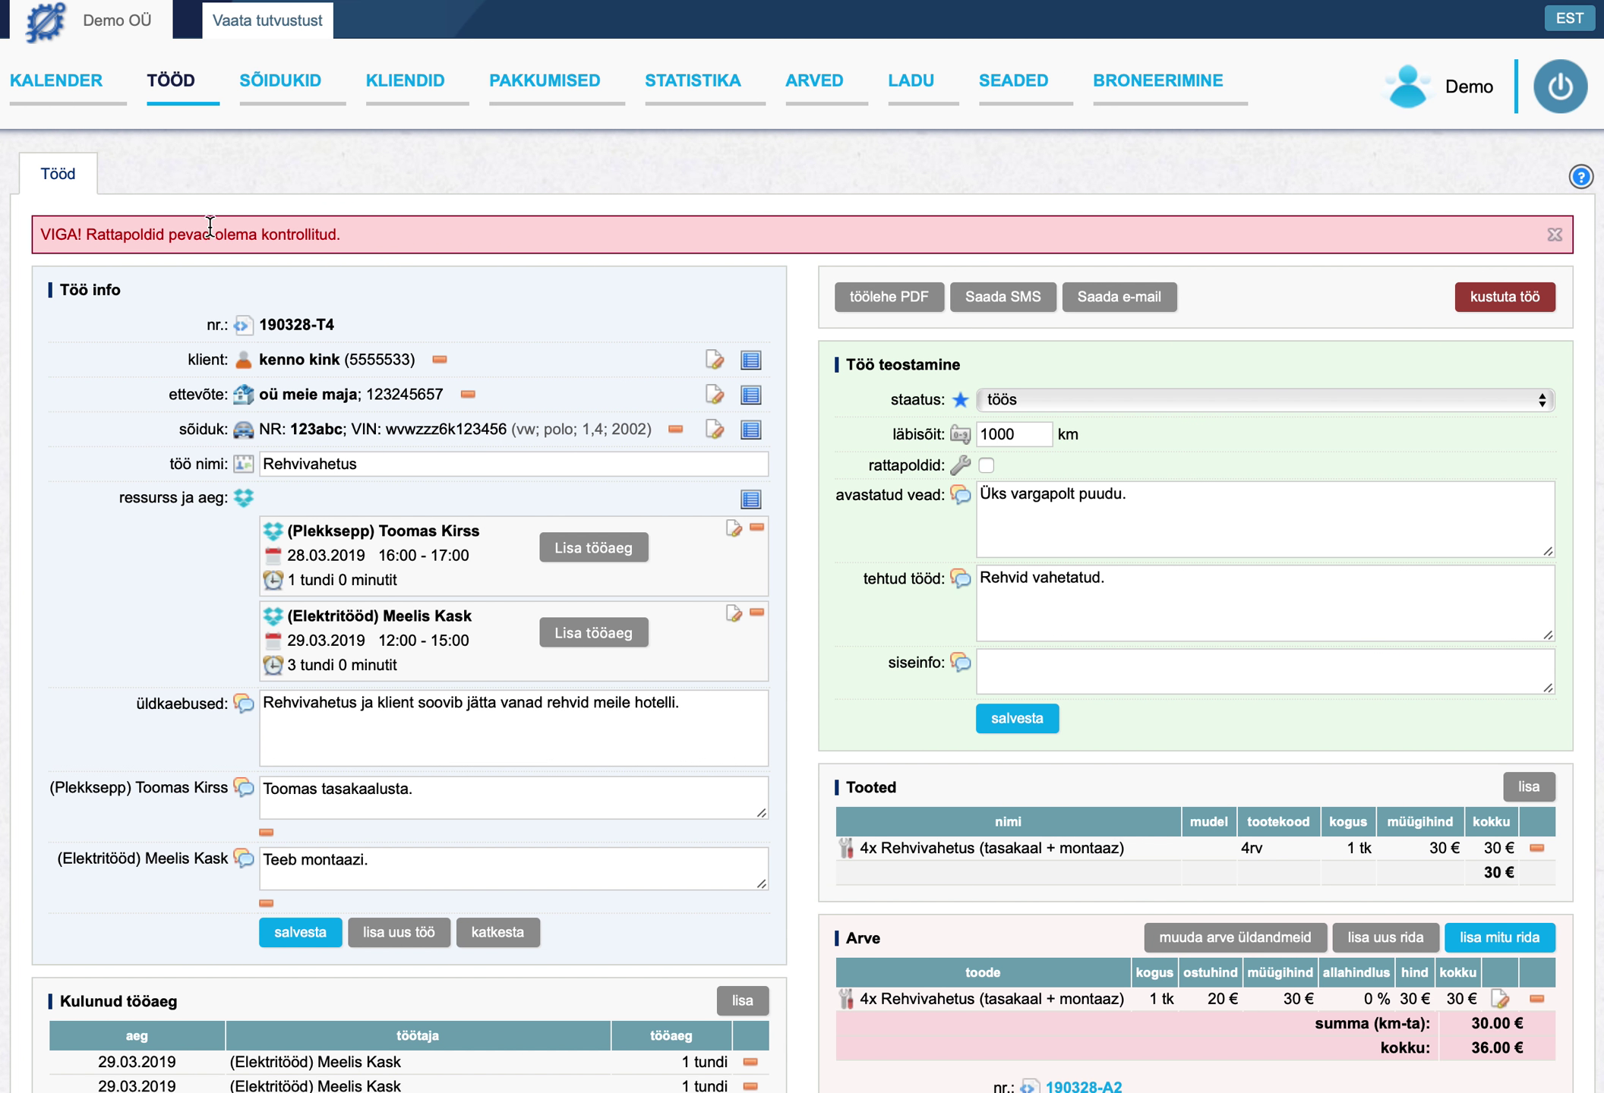
- Mark the wheel bolts (rattapoldid) as checked, set the job status to valmis, and save the job execution details
left_click(988, 472)
left_click(1010, 409)
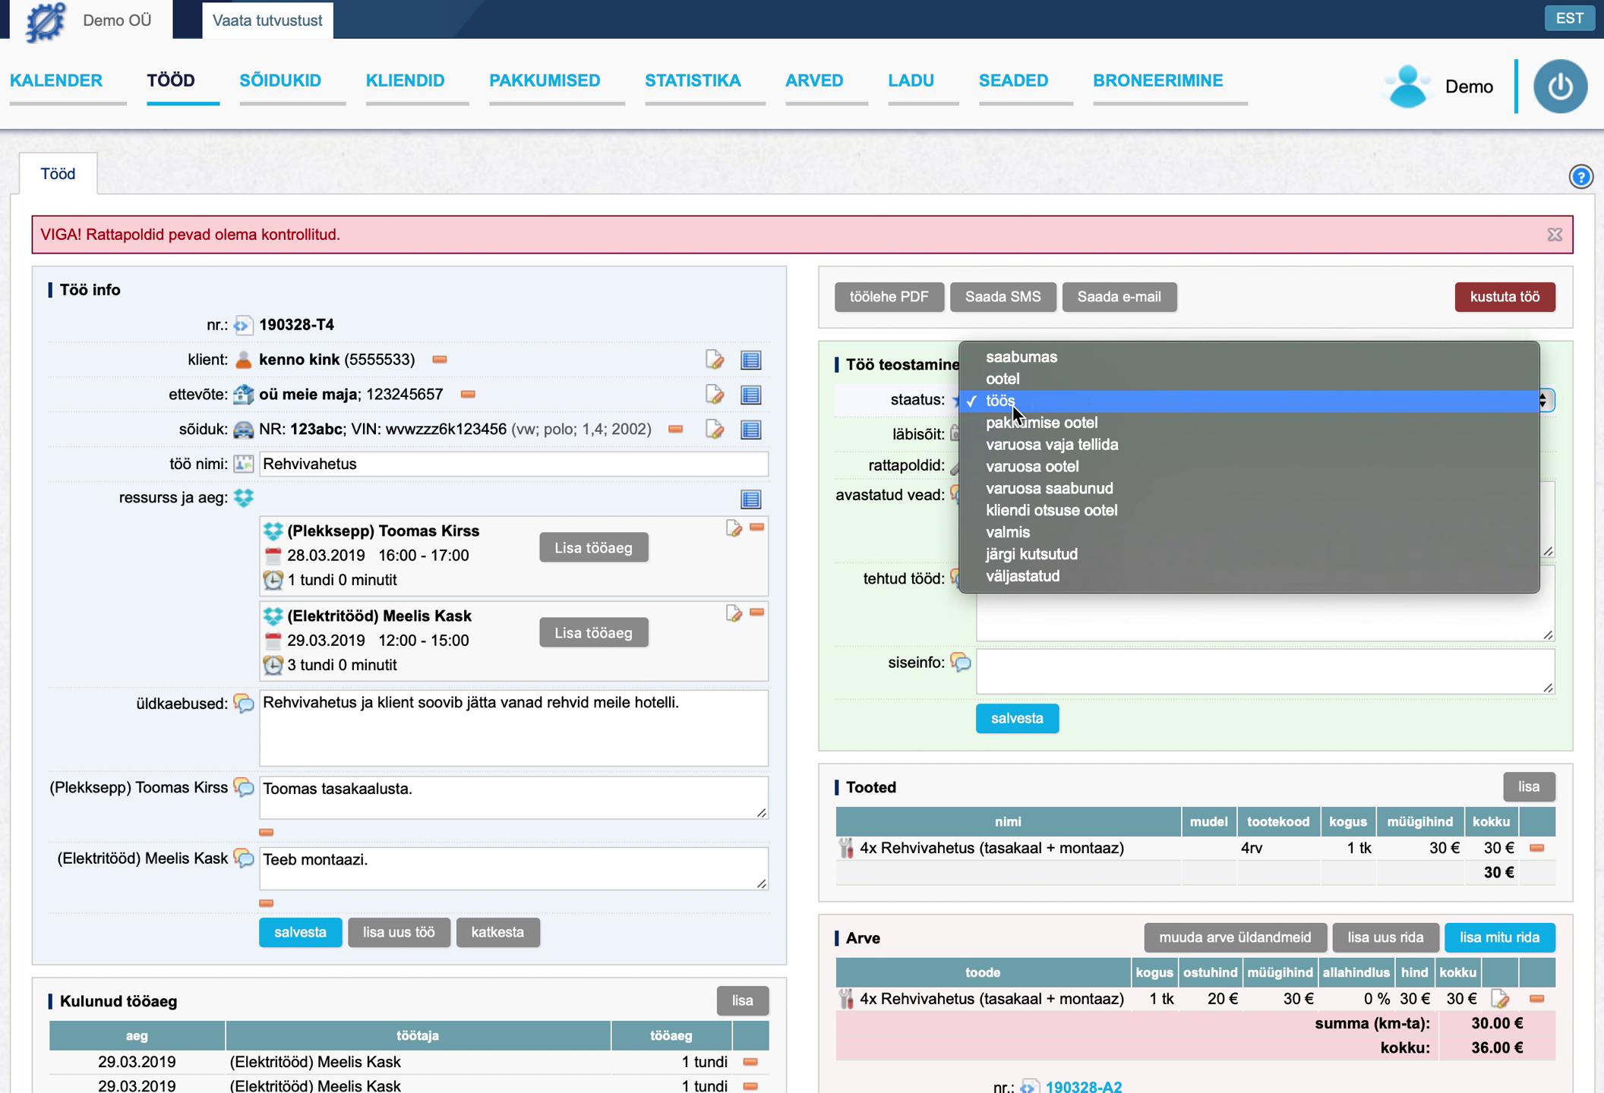
left_click(1028, 533)
left_click(1017, 718)
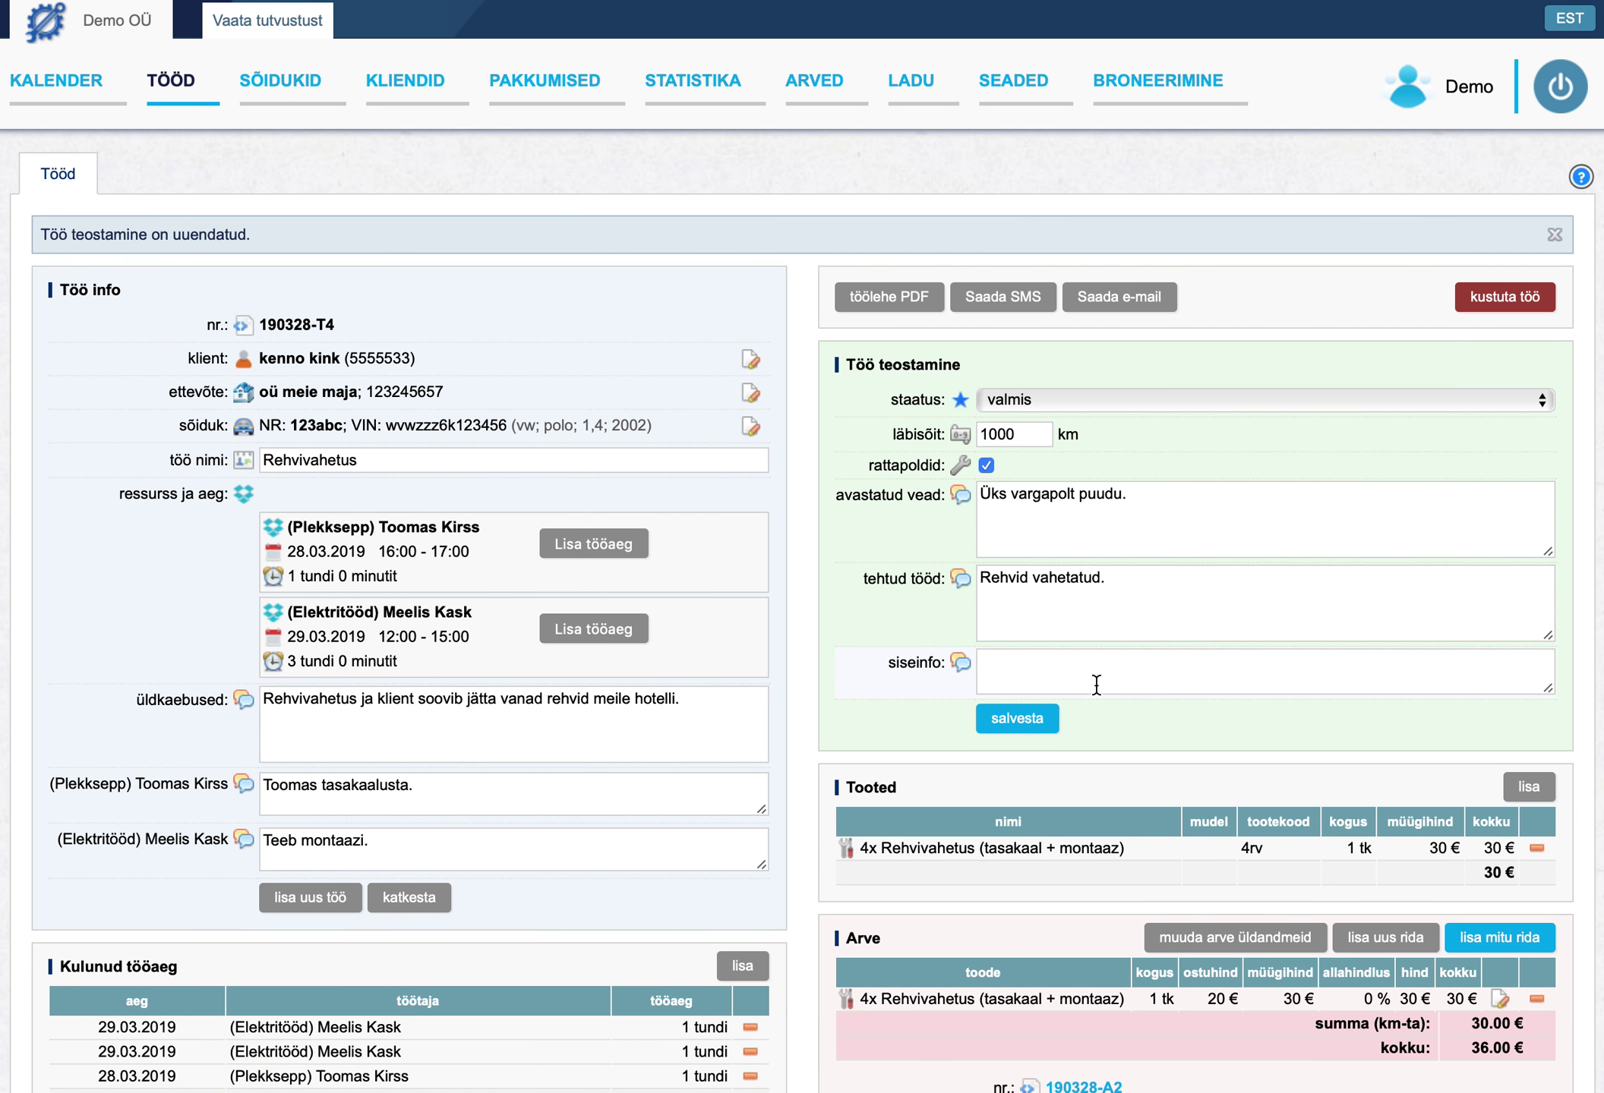
- Finalize the job's invoice with sularaha (cash) as the payment method
scroll(1101, 676, "down", 2)
scroll(1101, 675, "down", 5)
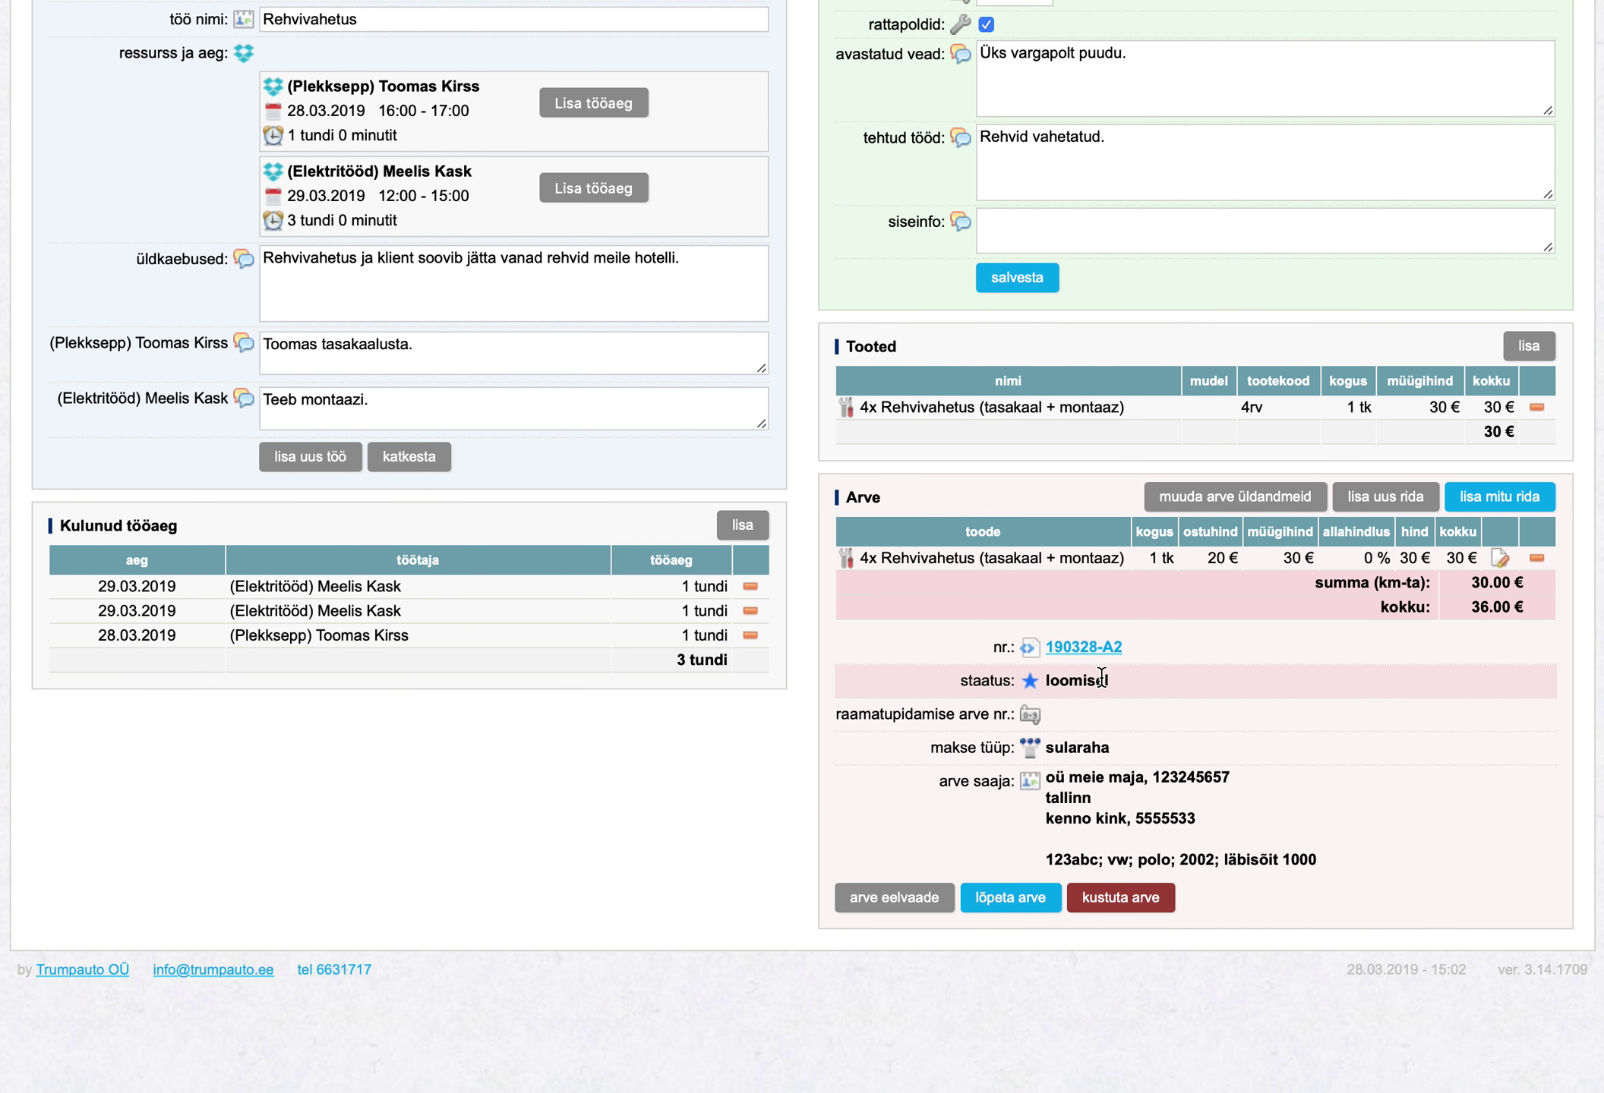
left_click(1042, 916)
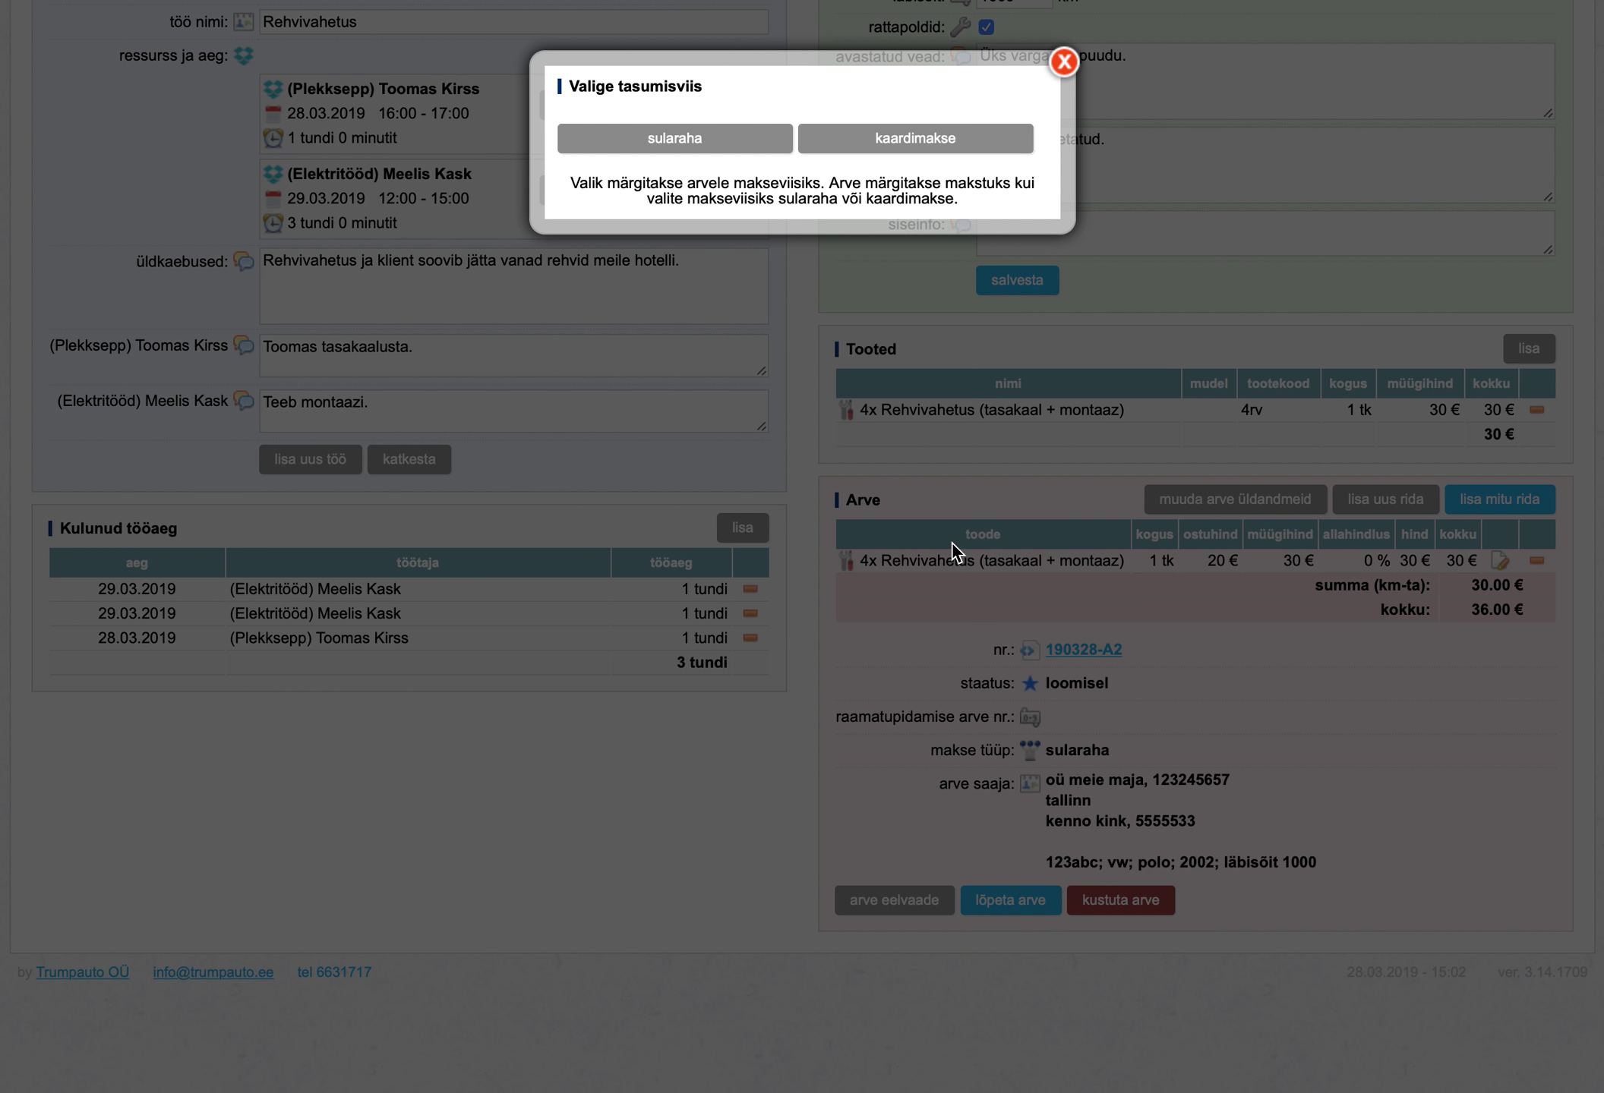
left_click(639, 139)
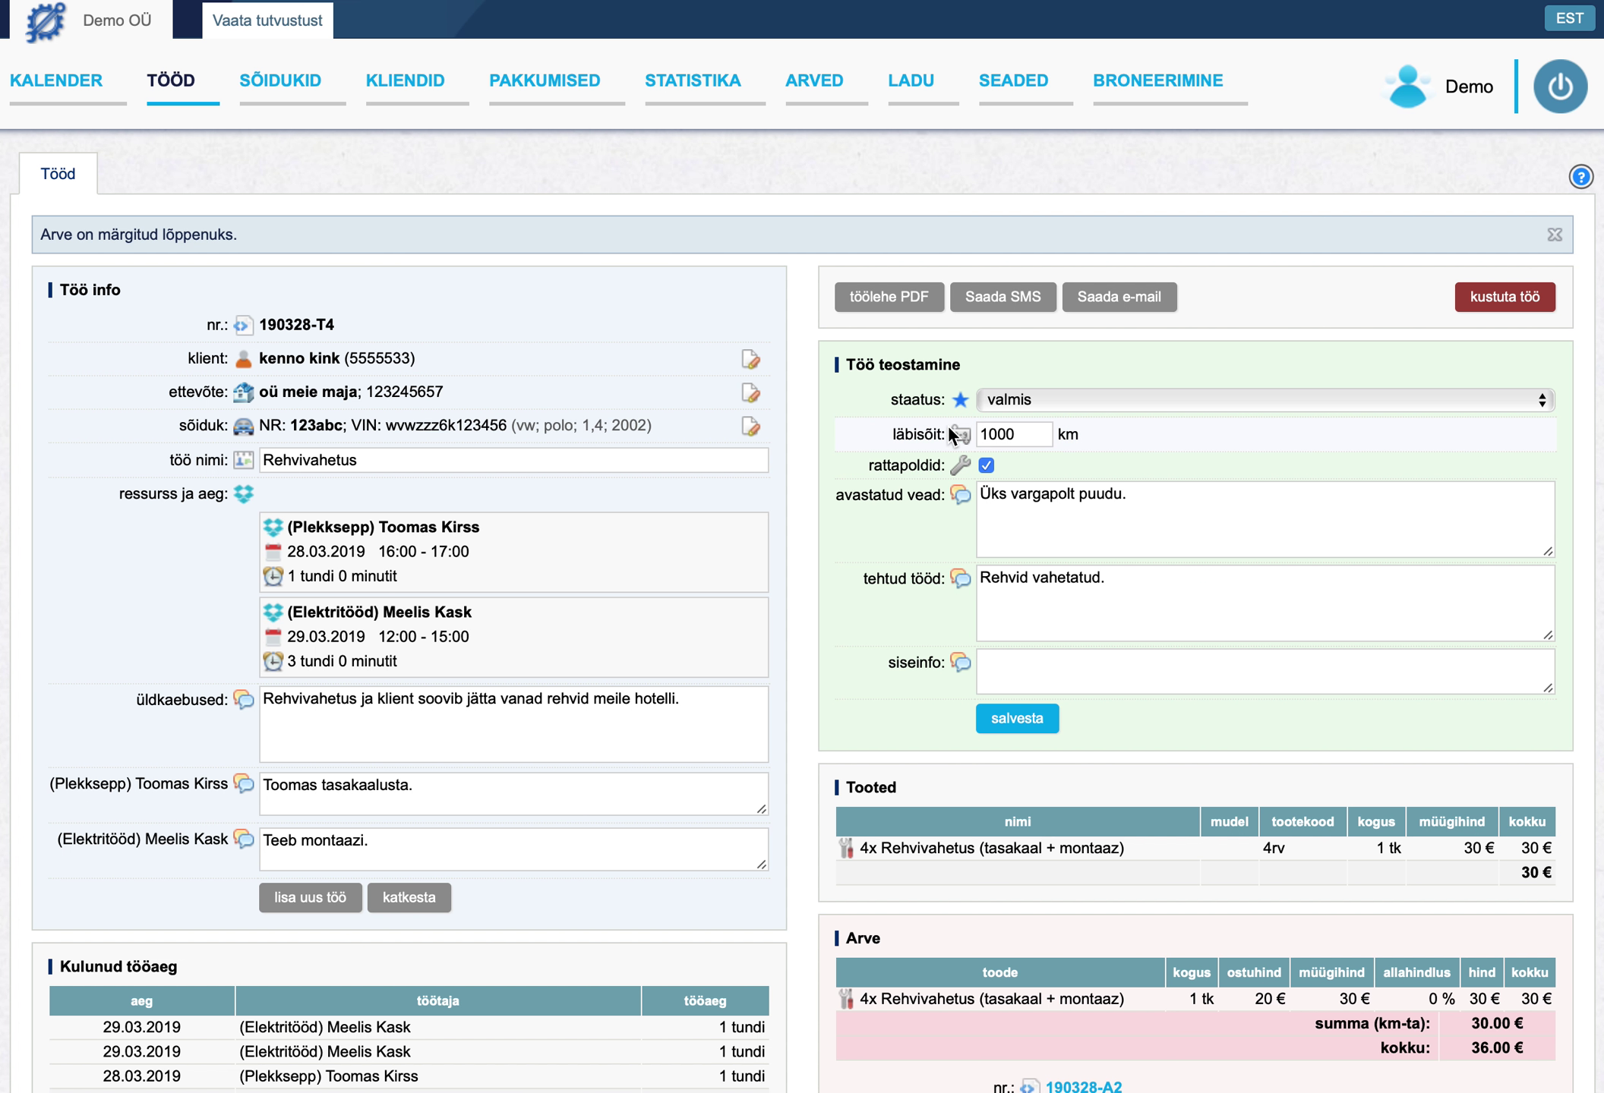
- Open the finalized invoice PDF, look it over, and return to the job page in the browser
scroll(947, 425, "down", 5)
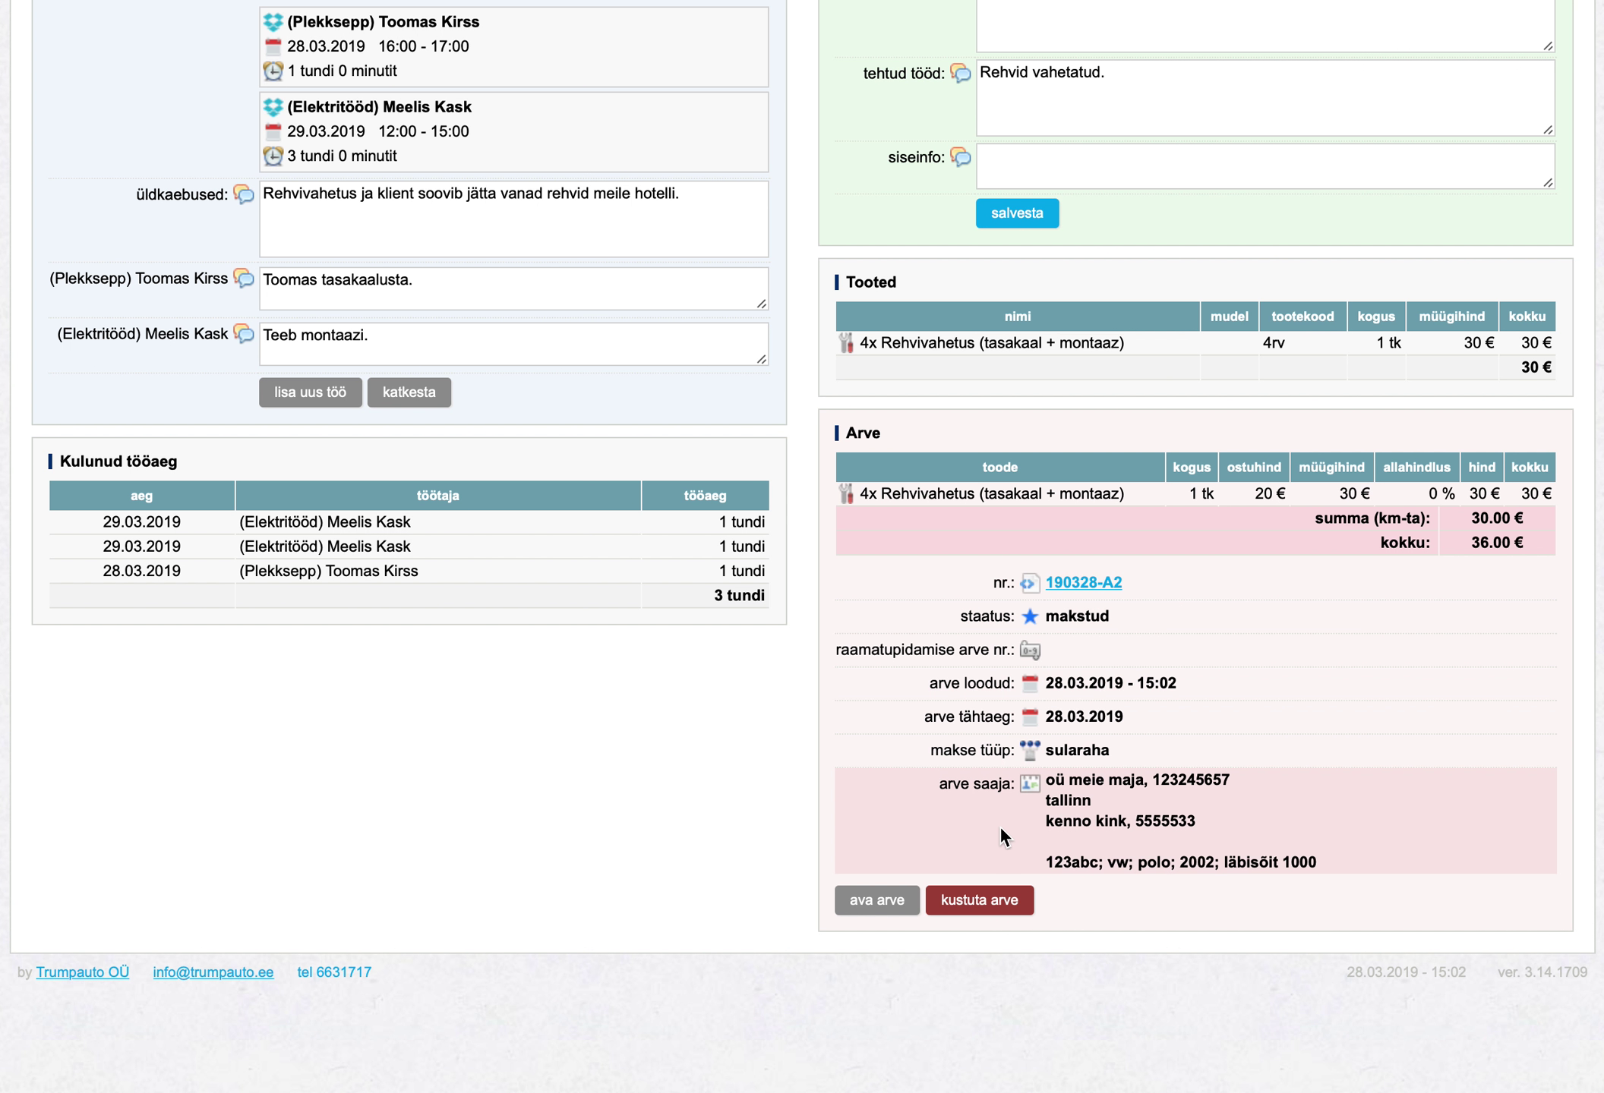
left_click(884, 903)
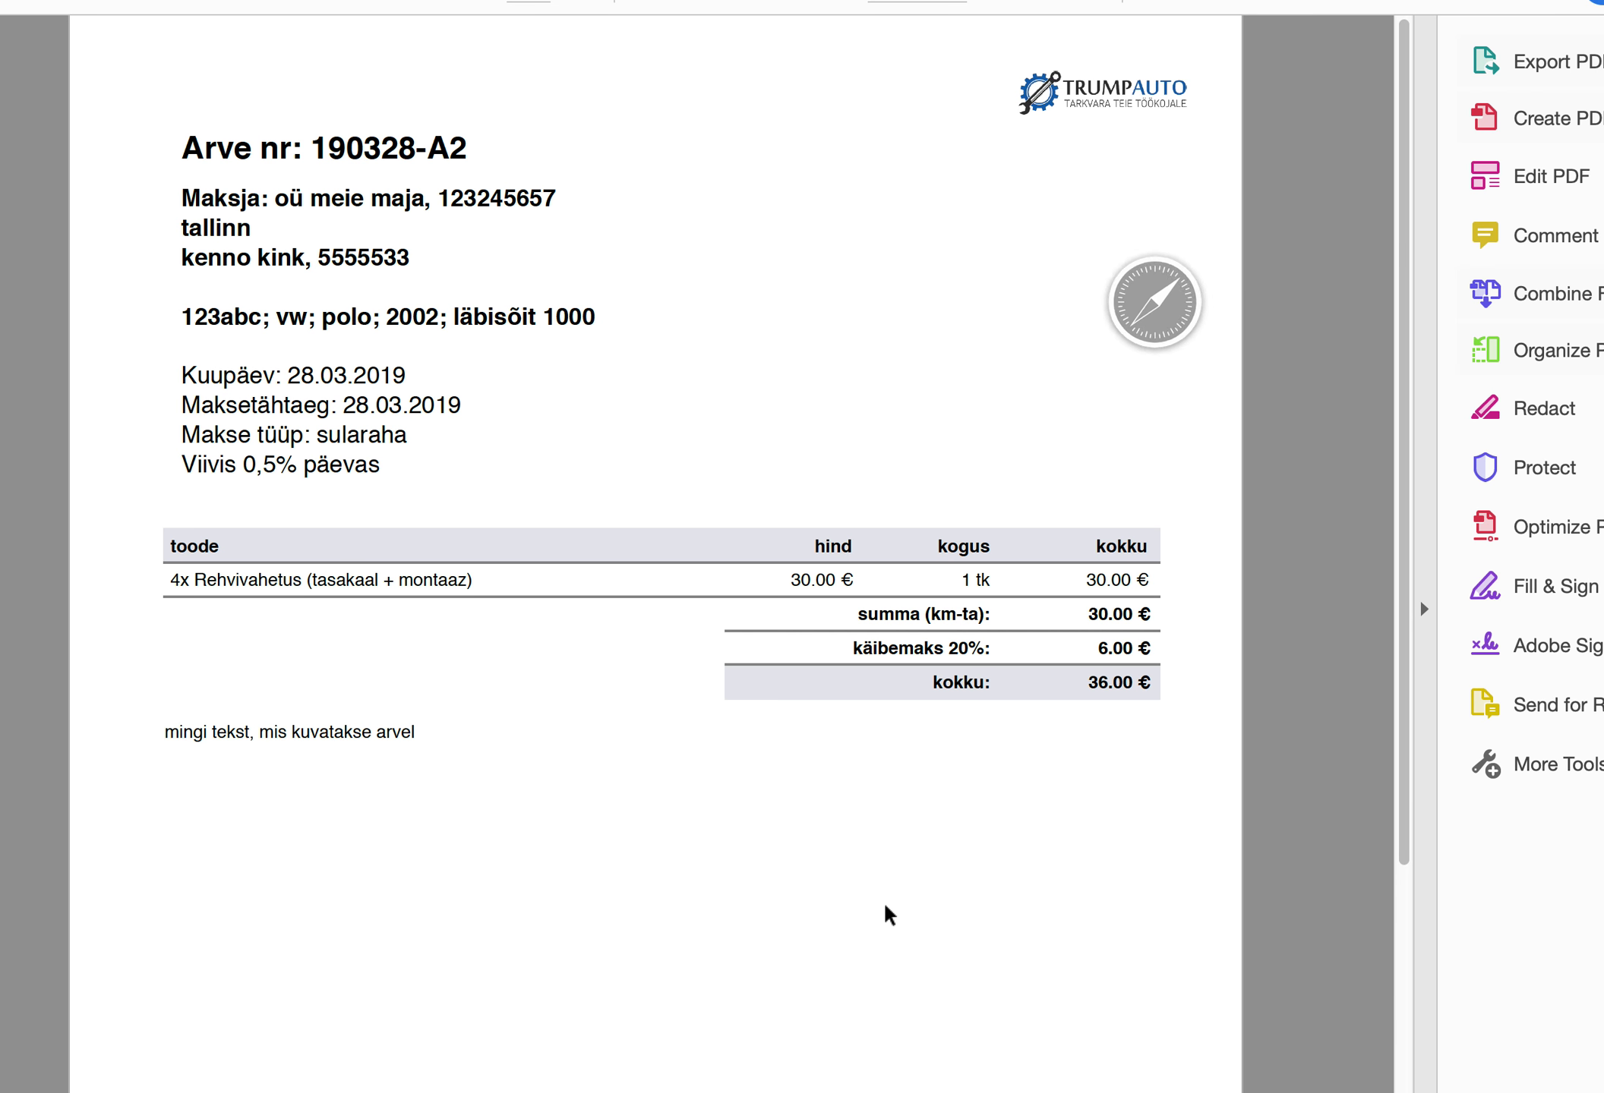
scroll(886, 907, "down", 5)
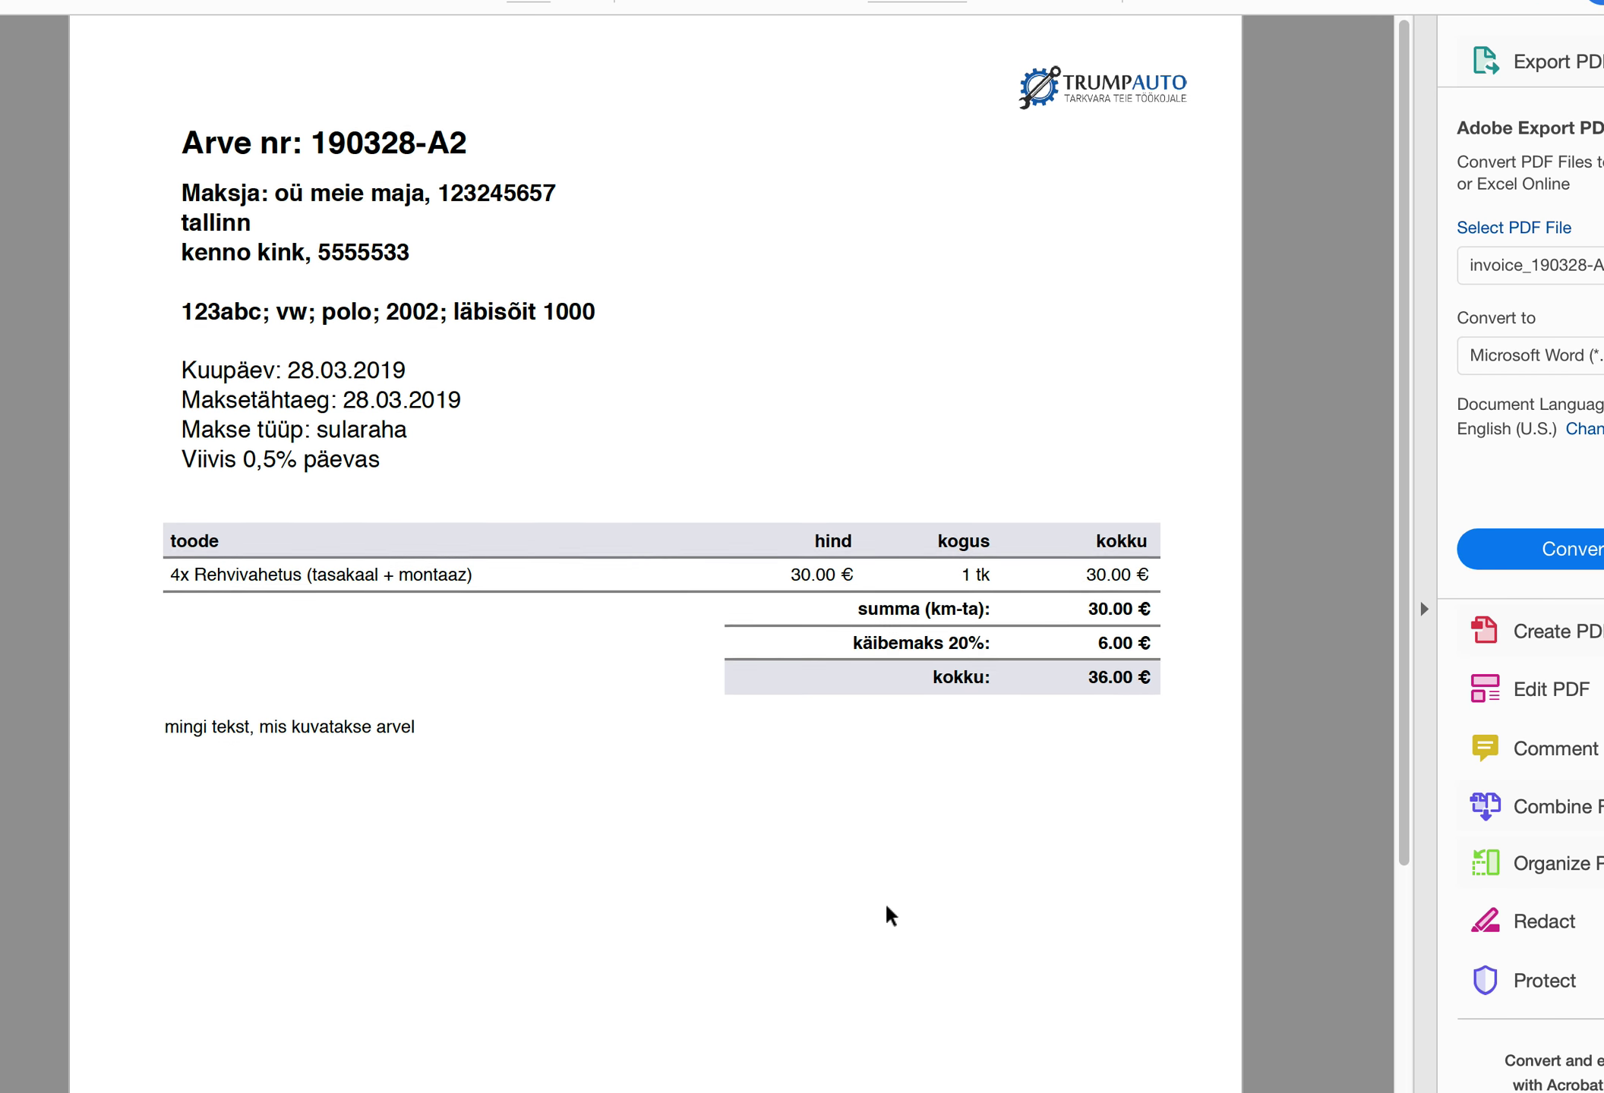
scroll(887, 907, "up", 5)
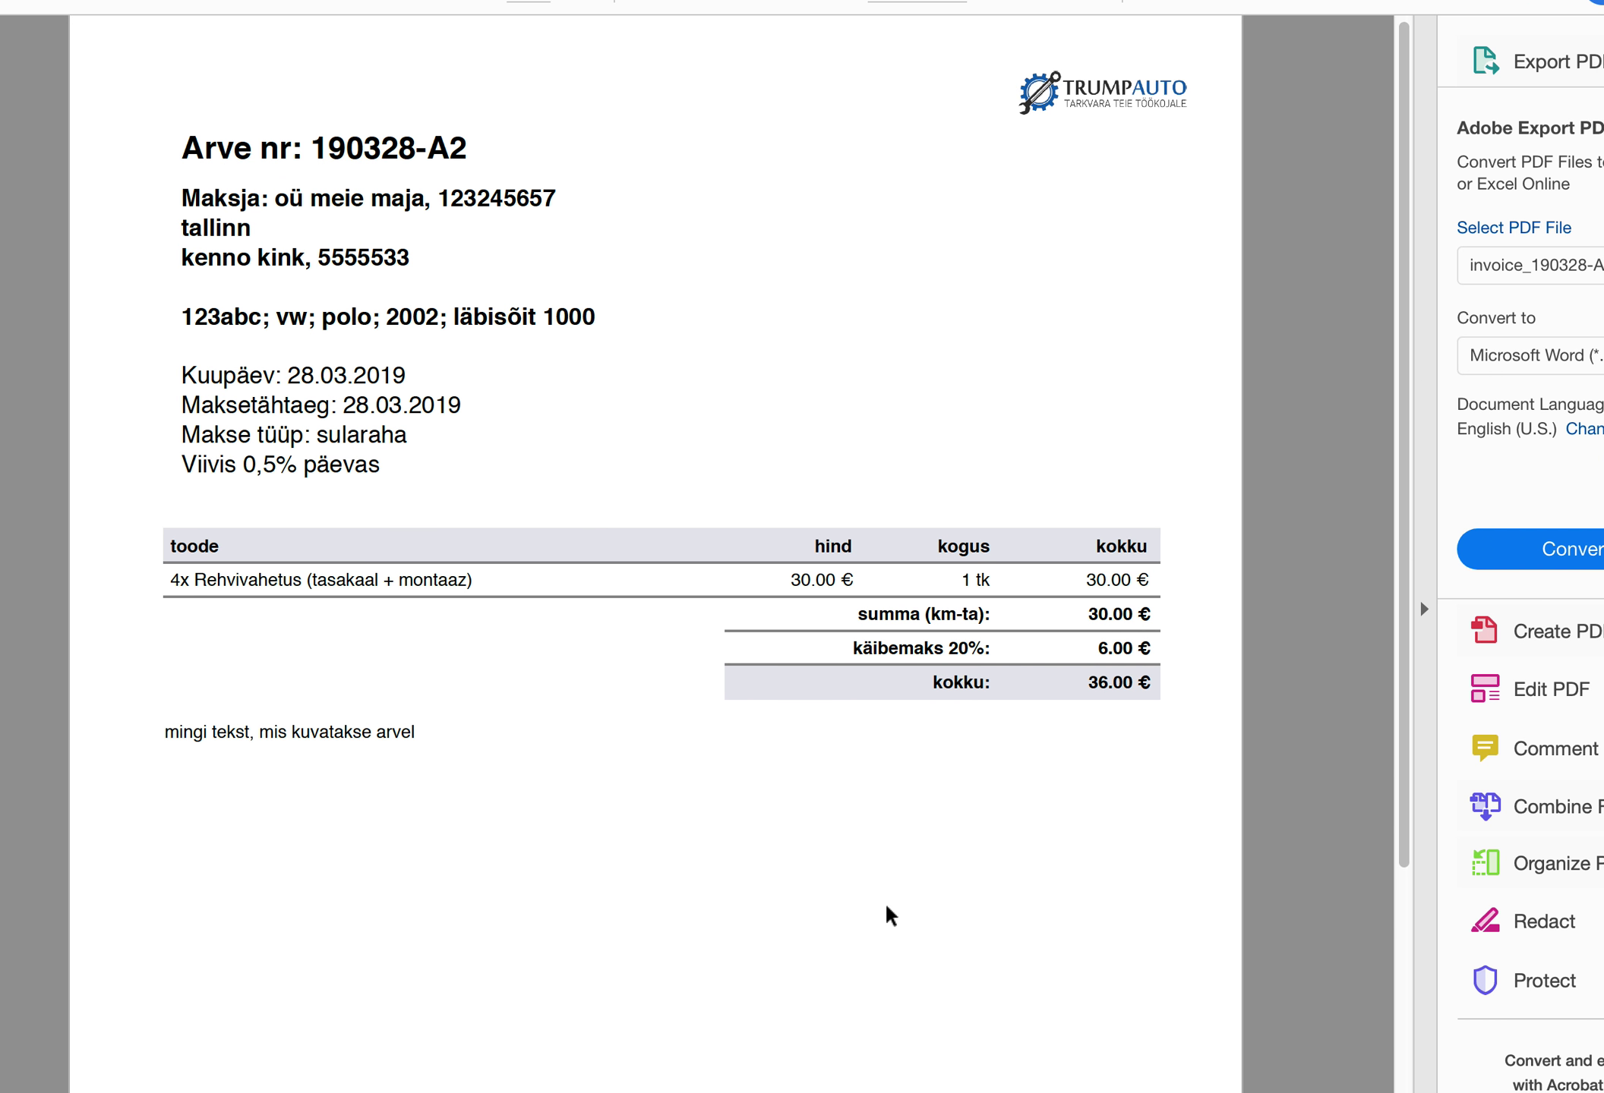
key("super+Tab")
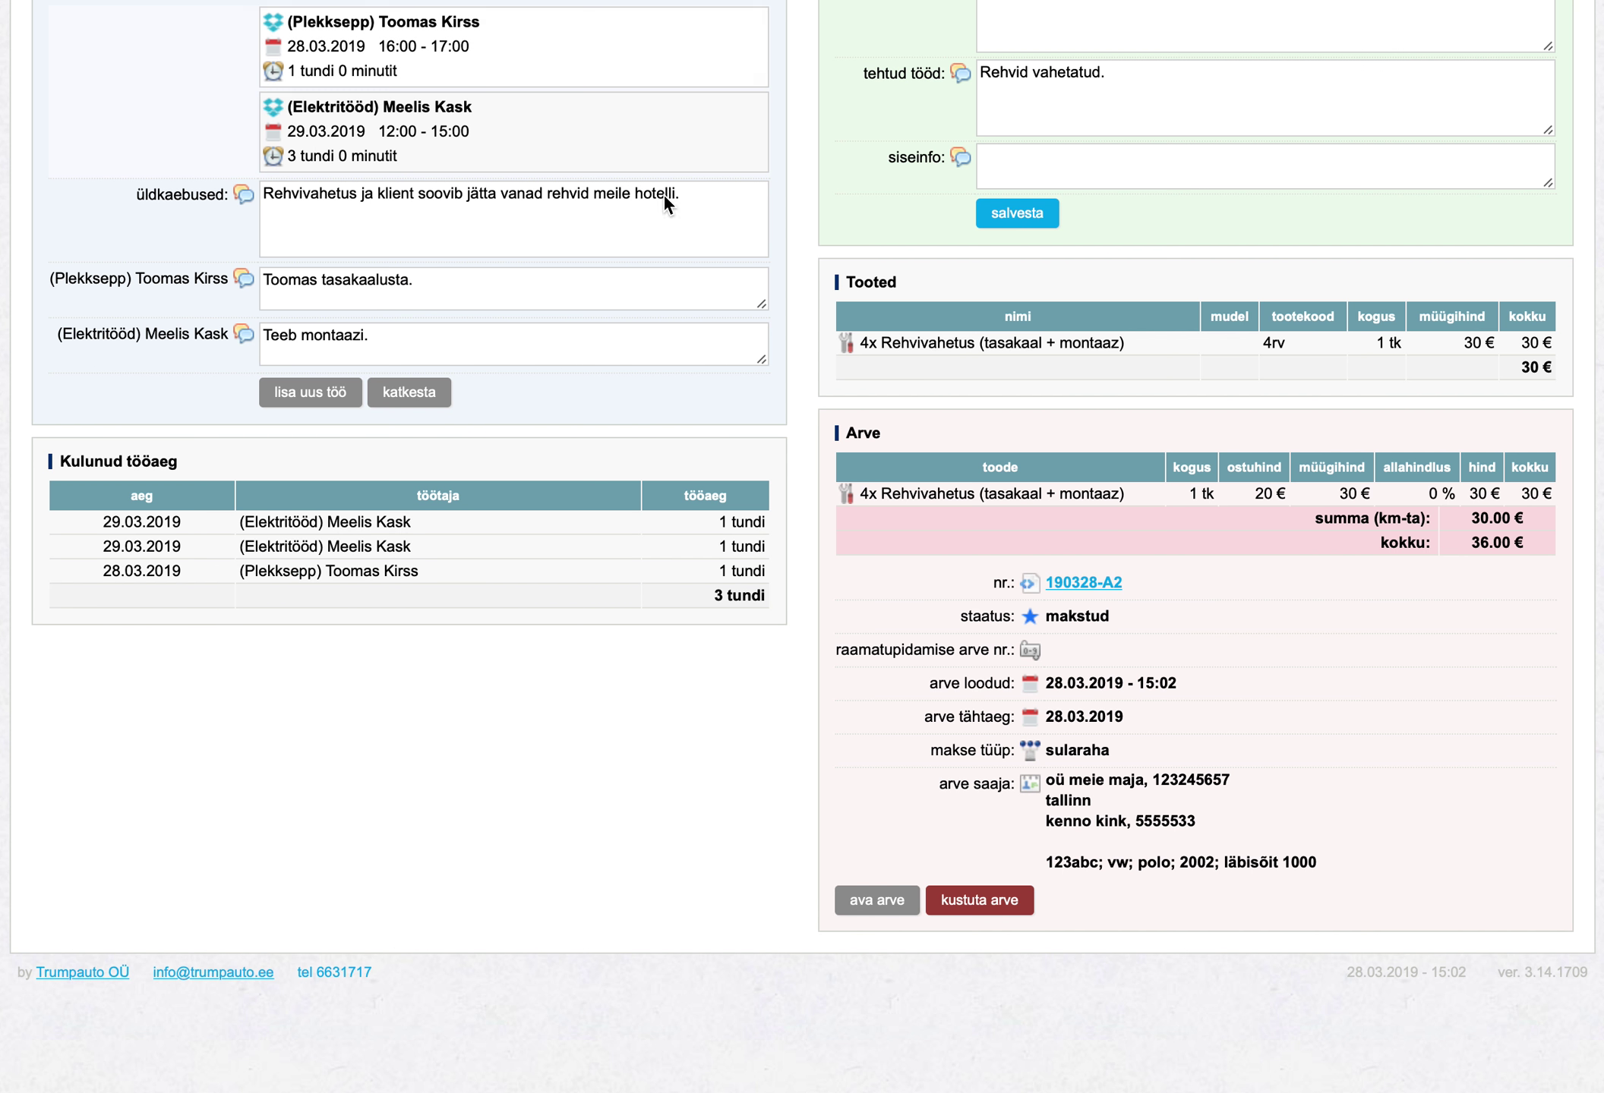
- Set the job status to väljastatud and save the job execution details
scroll(1109, 428, "up", 3)
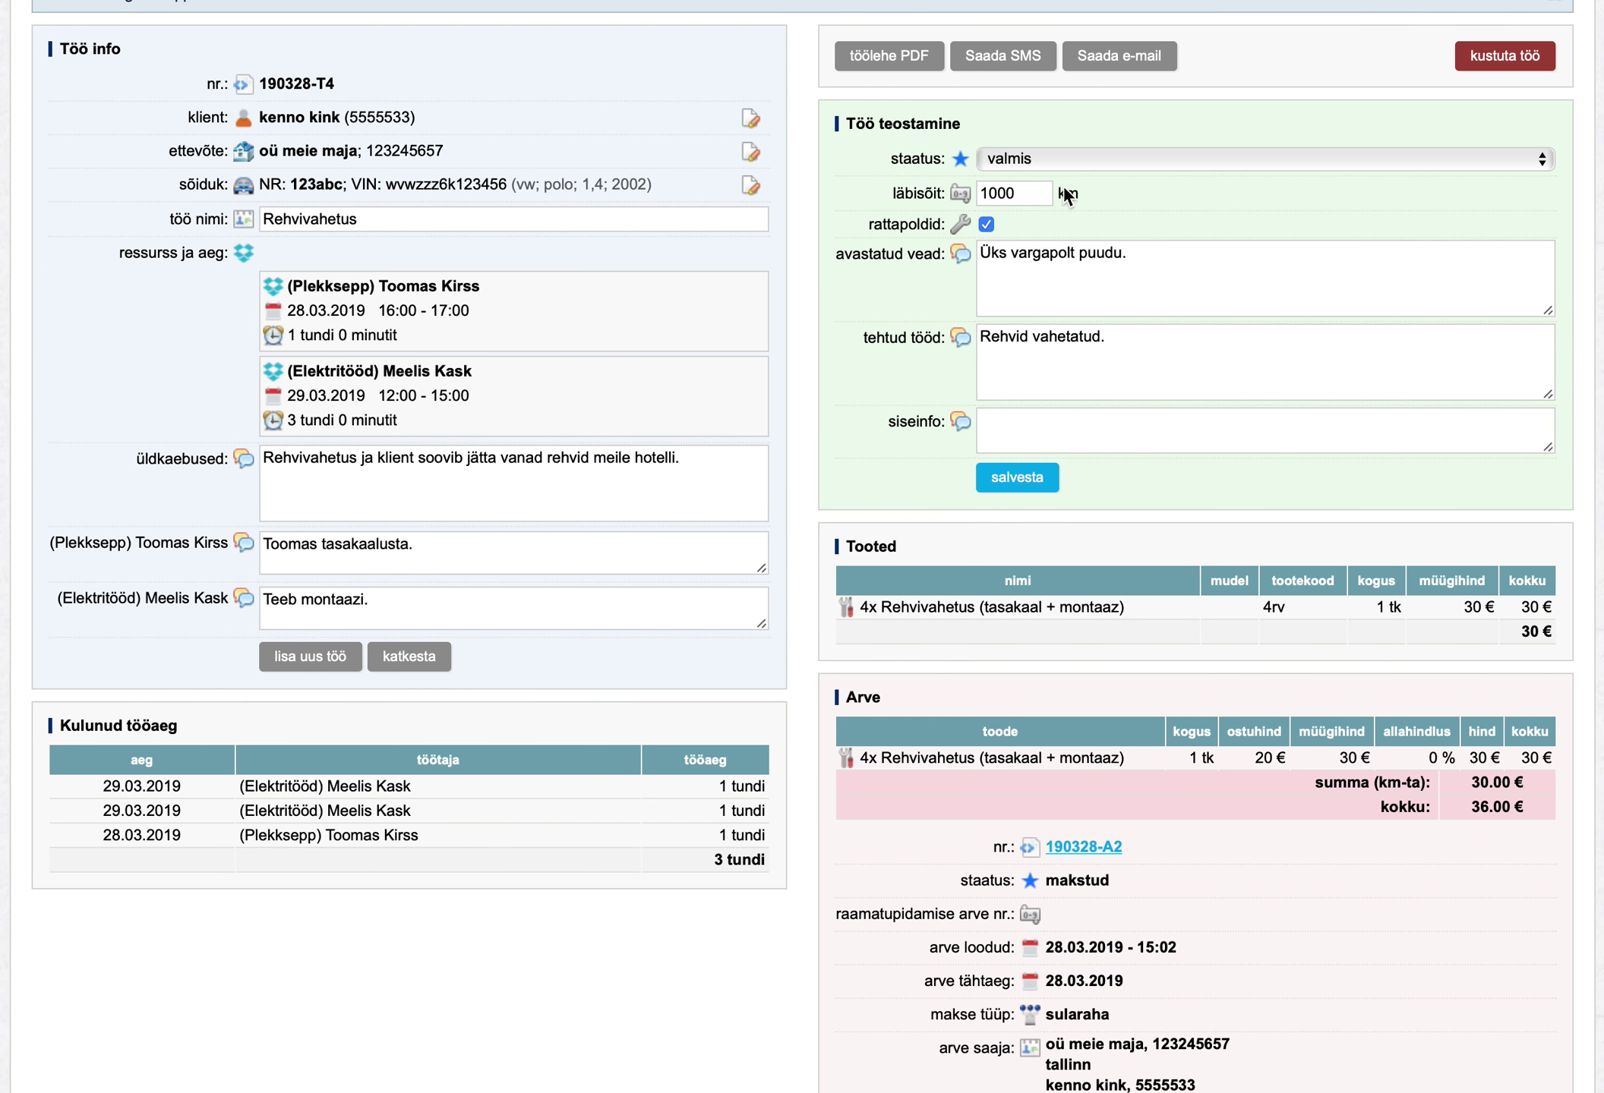
left_click(1046, 160)
left_click(1047, 207)
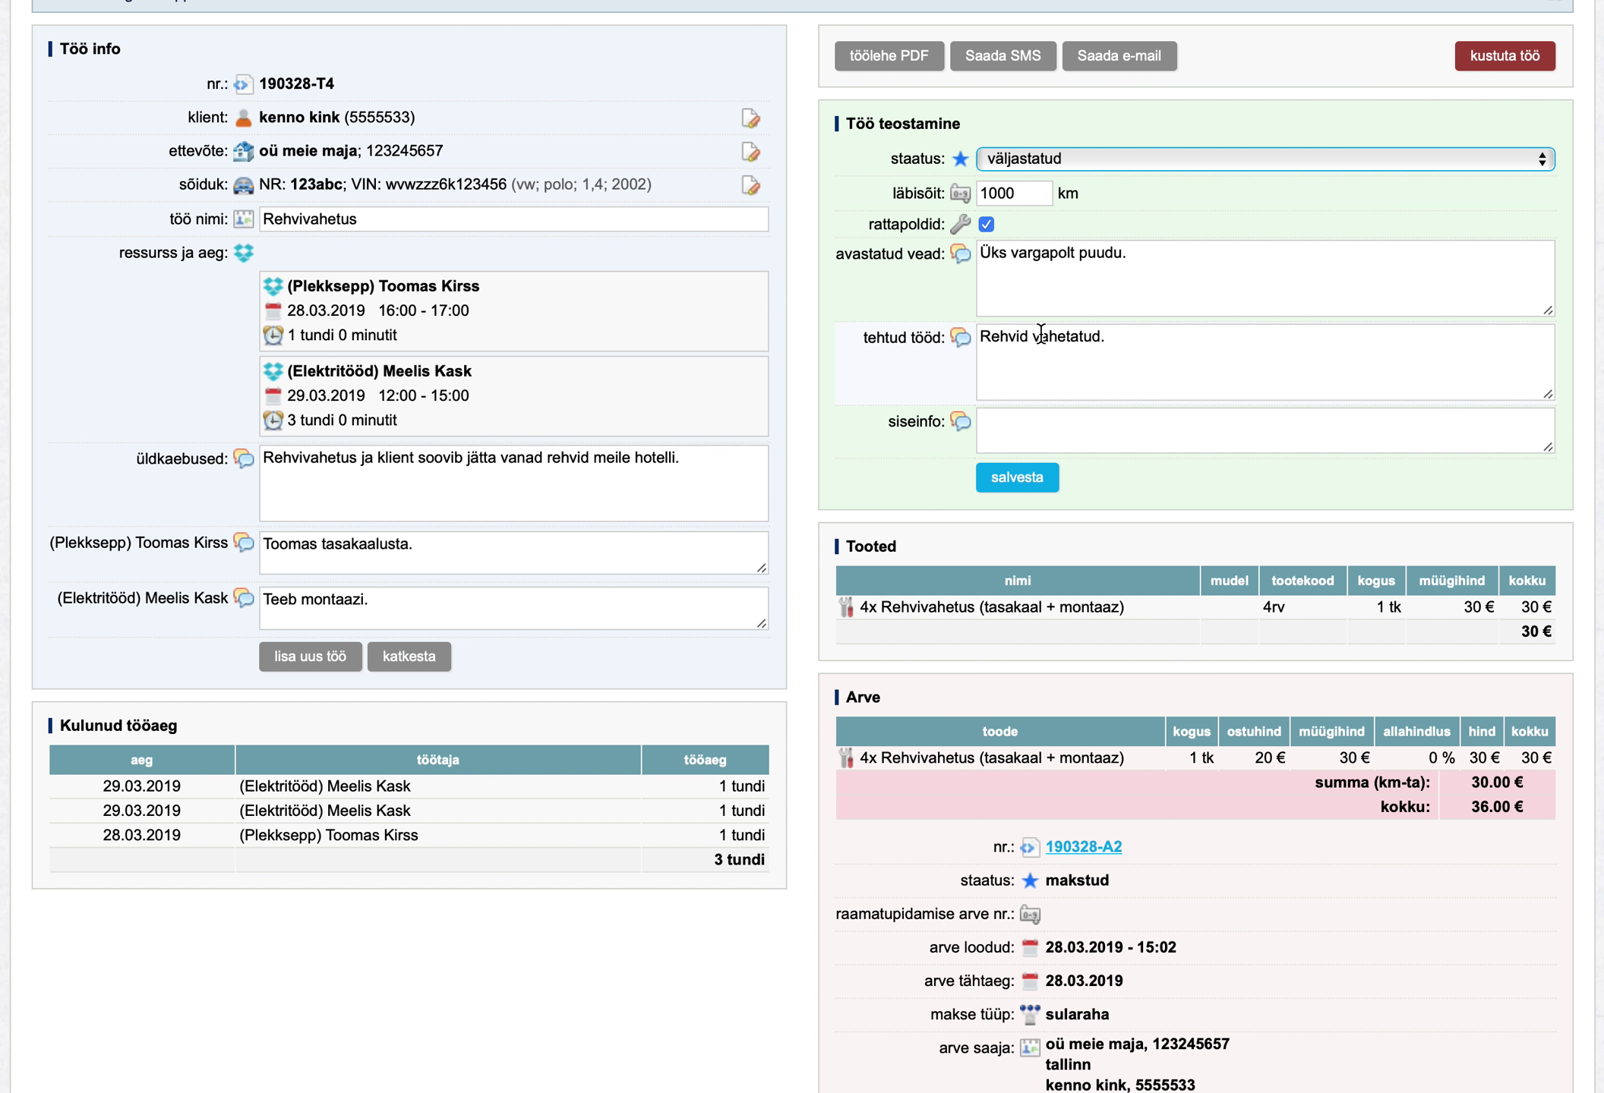
left_click(1027, 478)
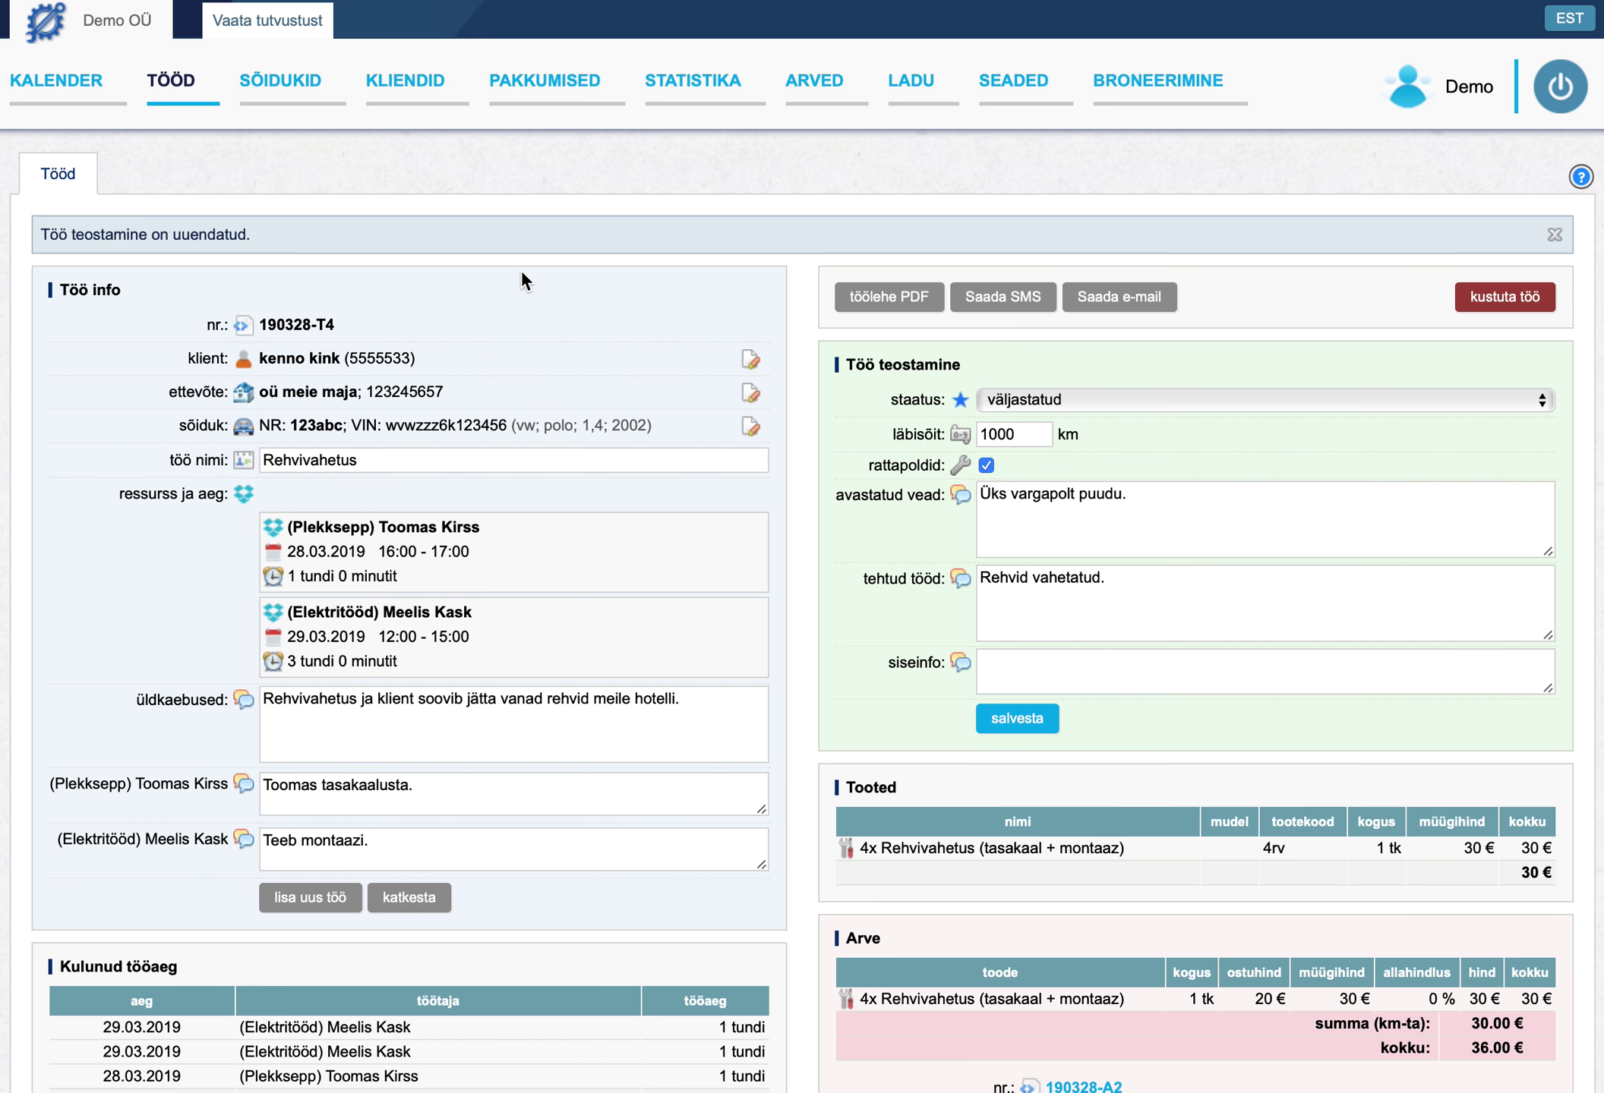
- Open the weekly calendar and check the details of the 29.03 jobs starting at 12:00, 15:00 and 11:45
left_click(167, 79)
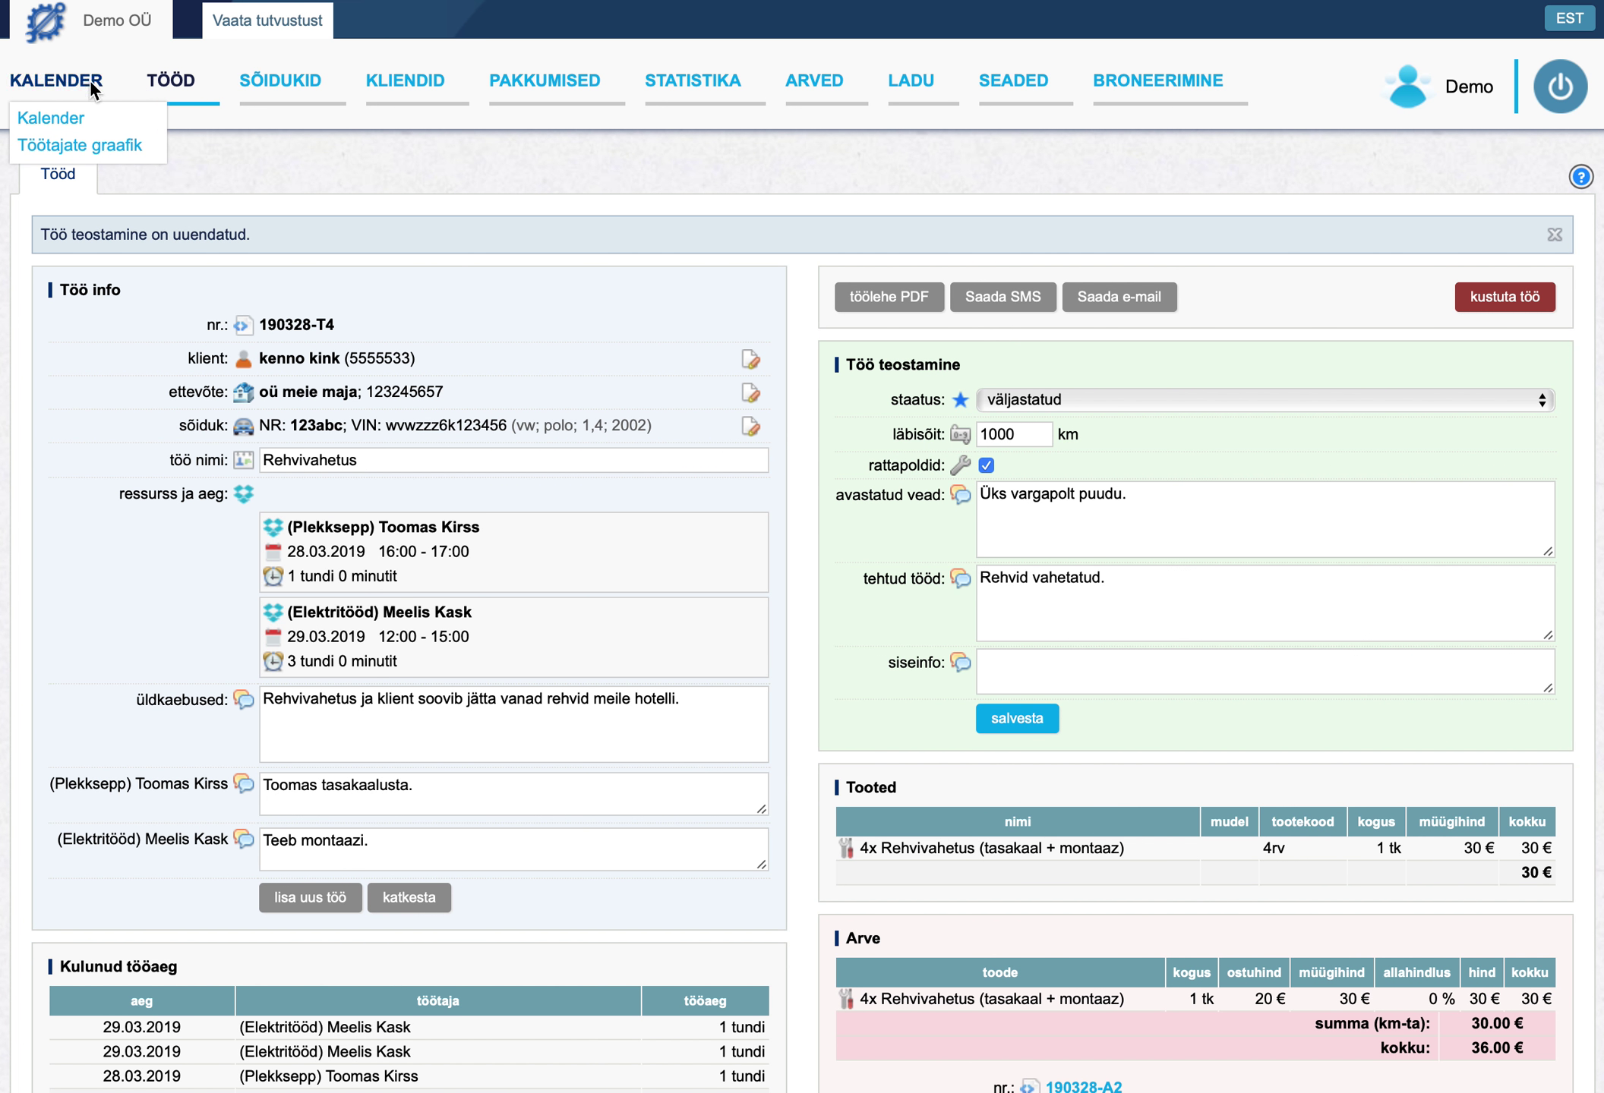
left_click(55, 80)
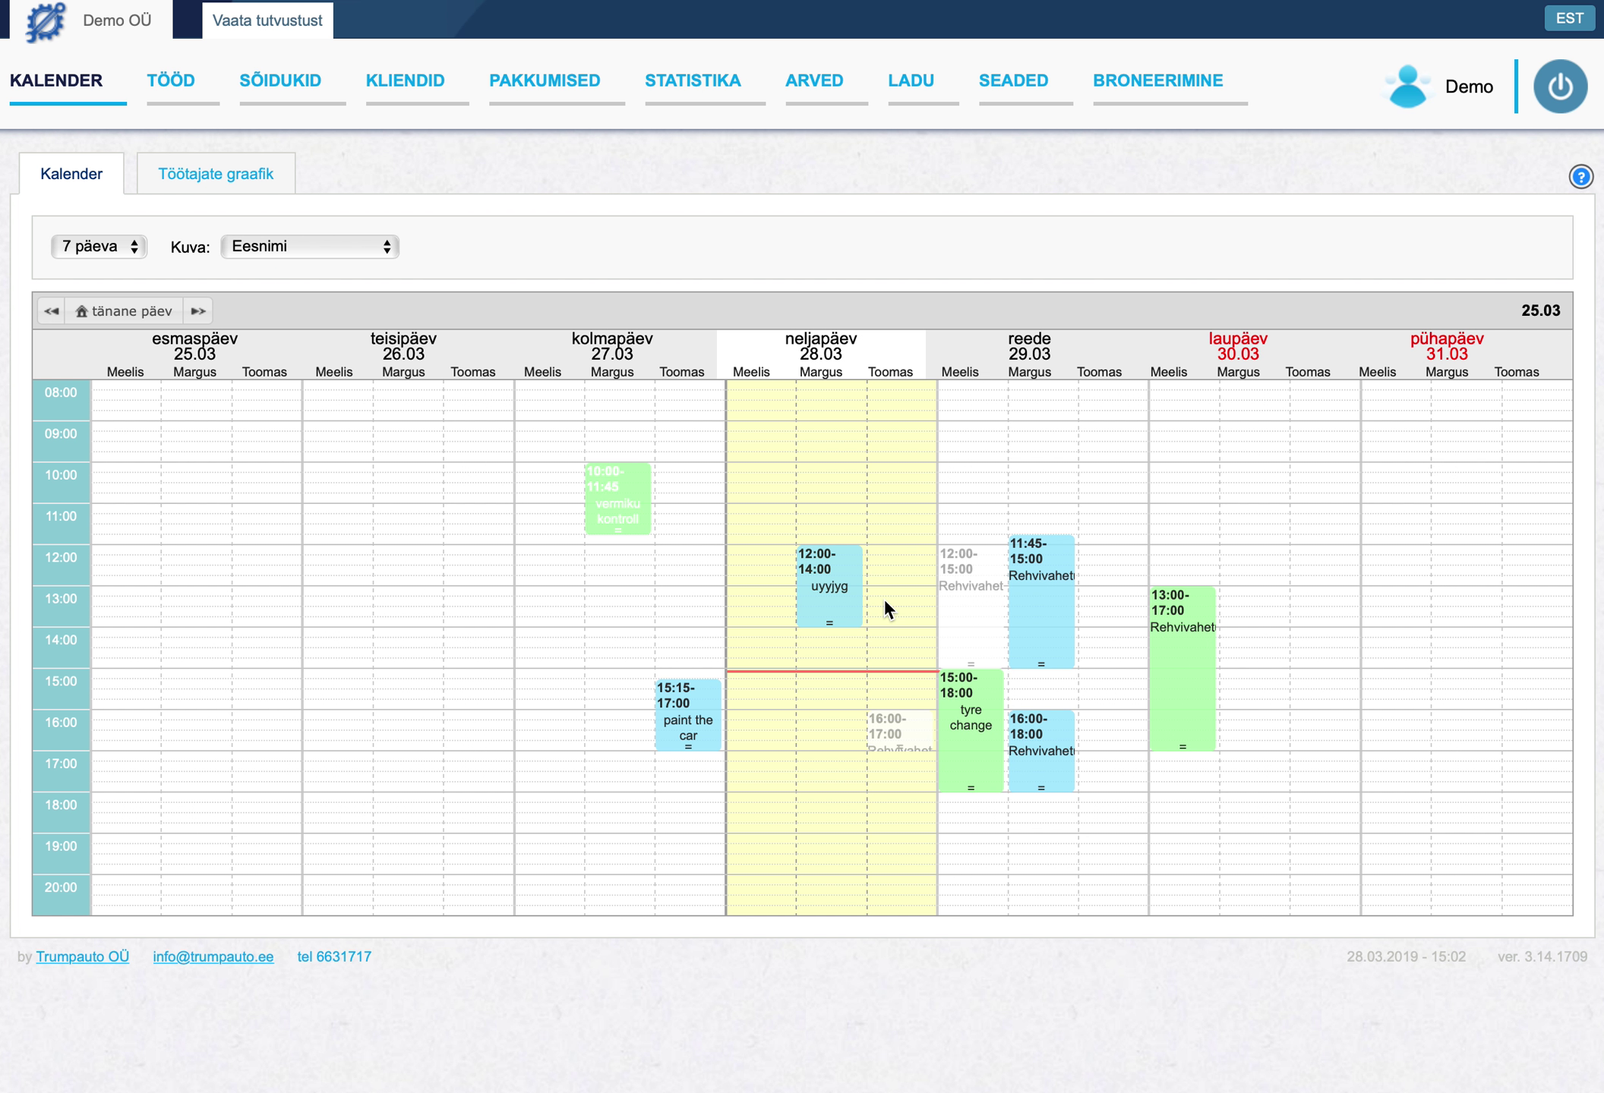
mouse_move(960, 599)
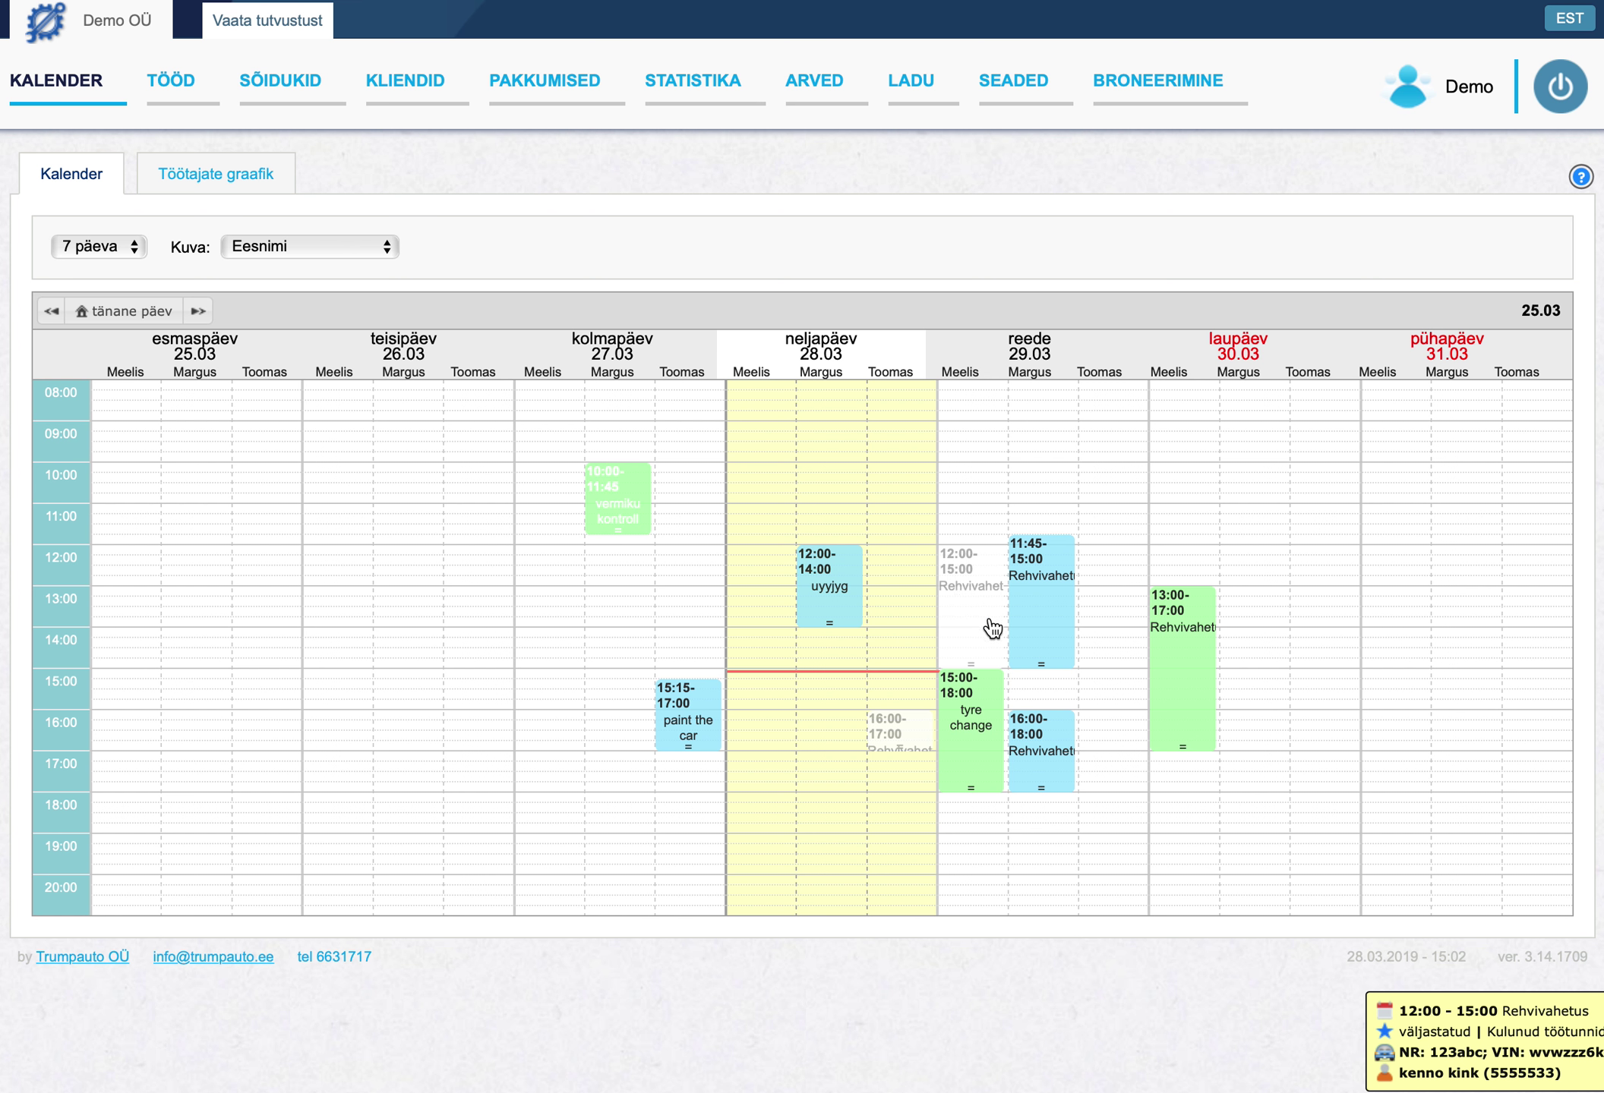
mouse_move(986, 736)
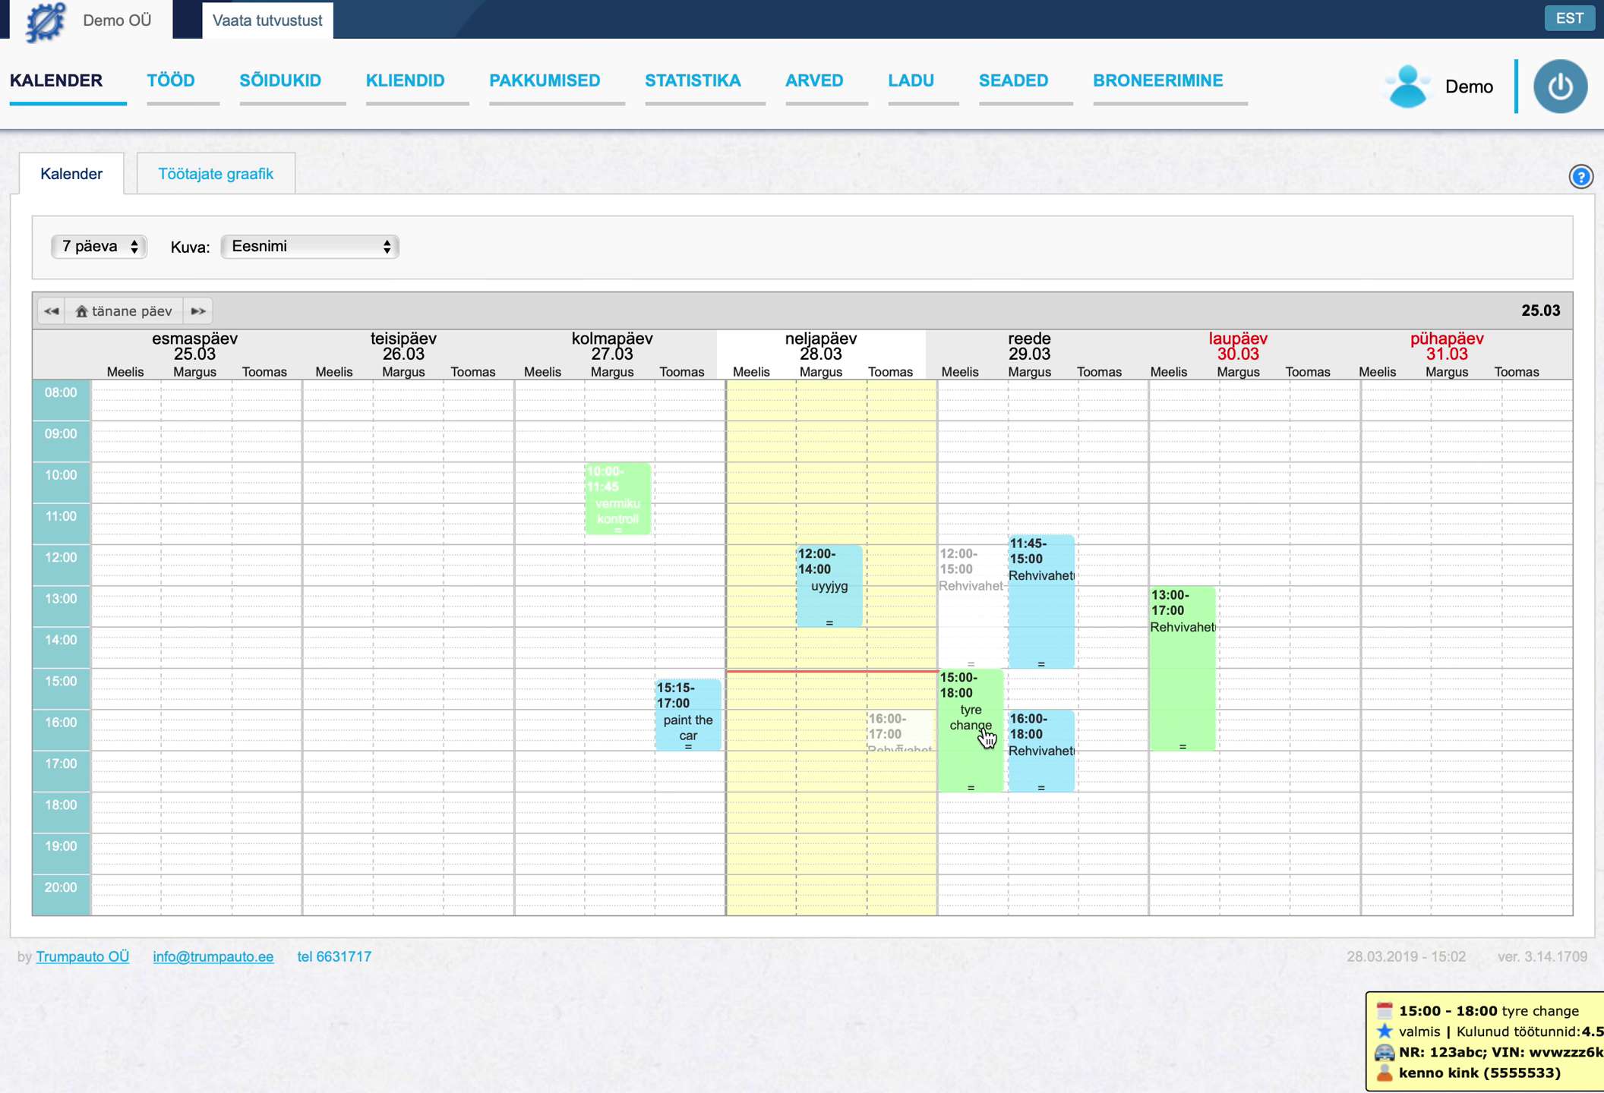
mouse_move(1027, 655)
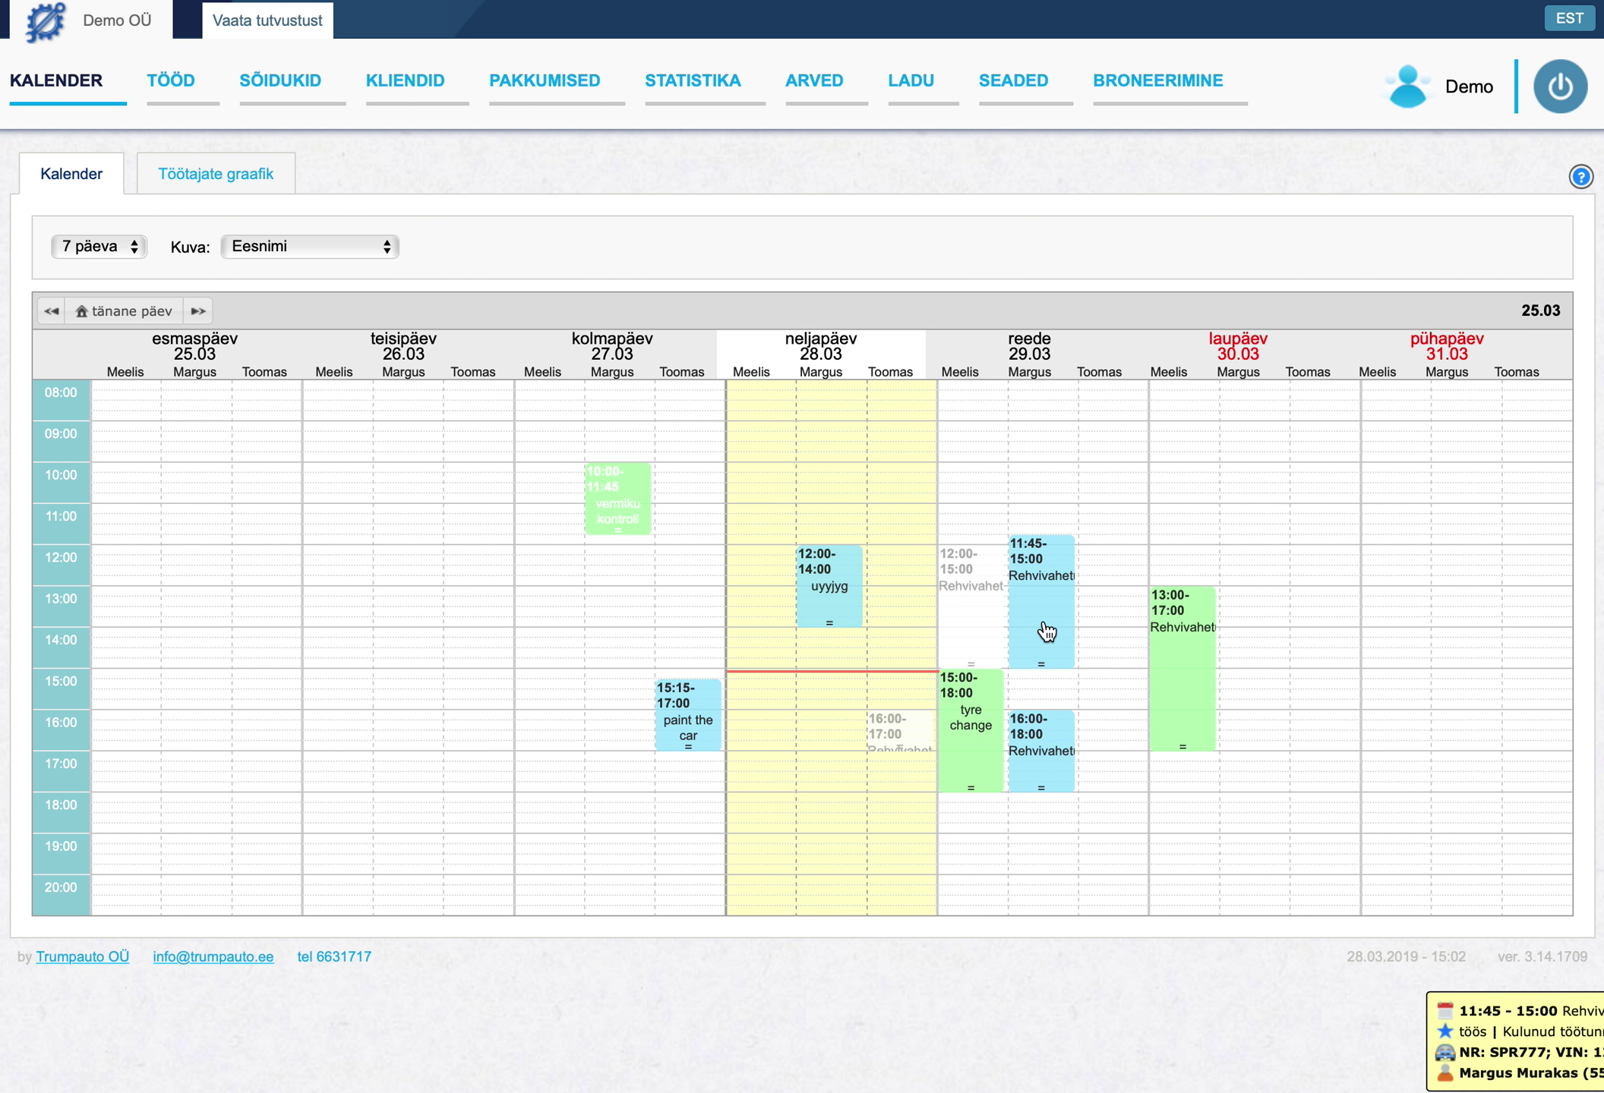